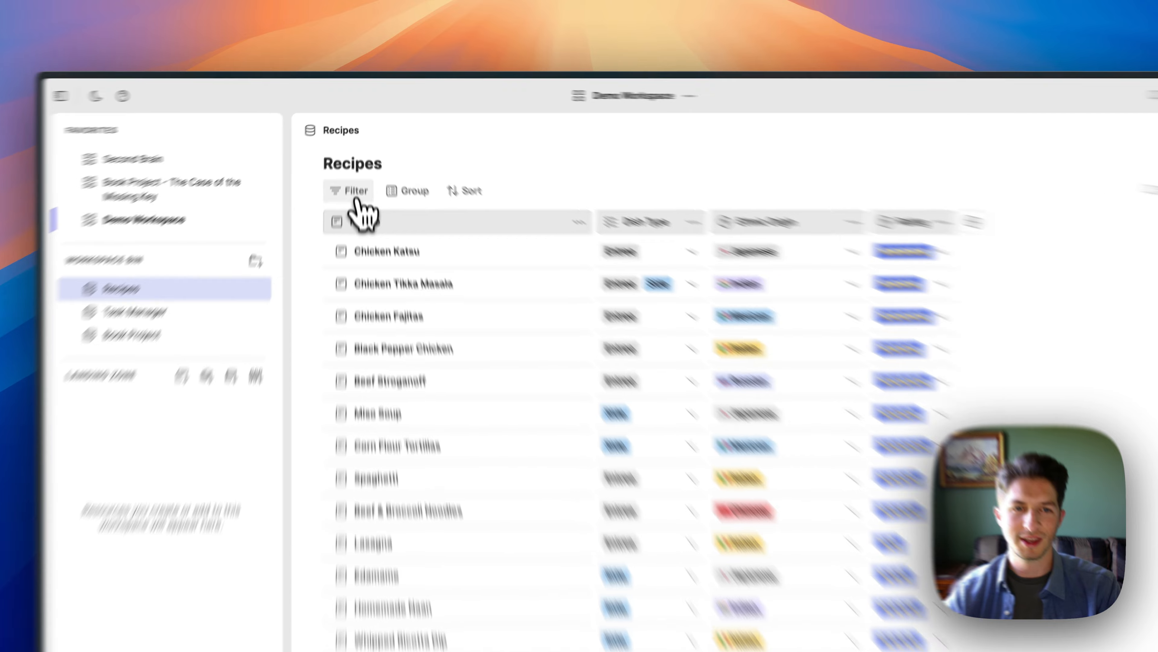
- Filter the Recipes table to records whose Dish Type has any of Entree
{"action": "left_click", "coordinate": [352, 166]}
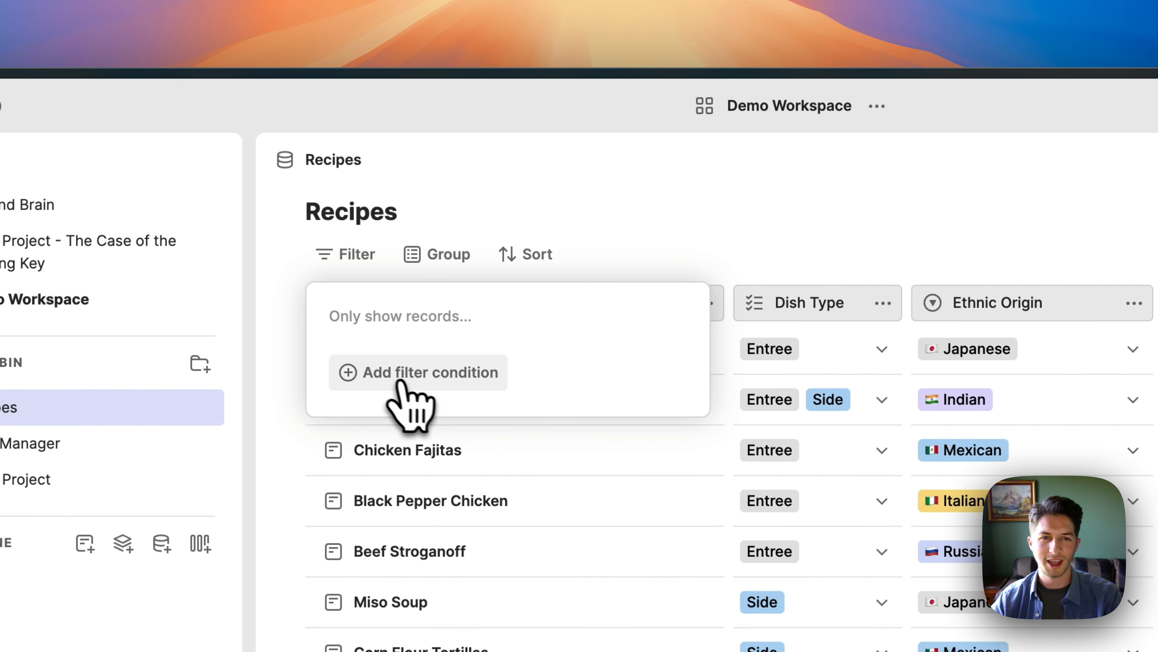
{"action": "left_click", "coordinate": [413, 387]}
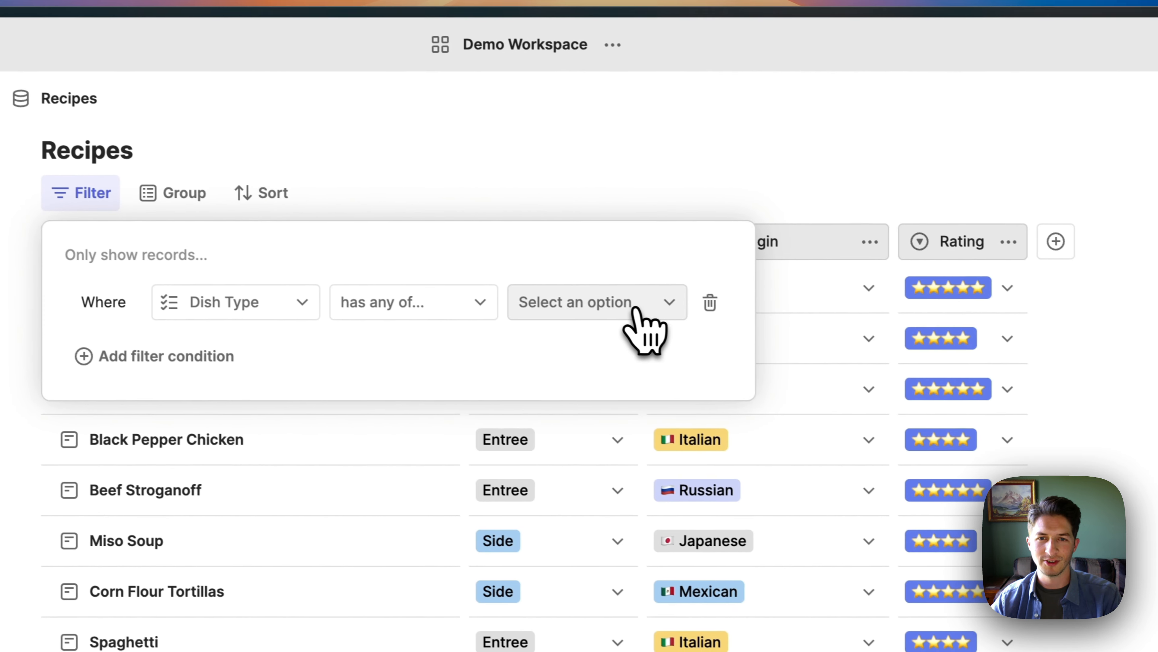
{"action": "left_click", "coordinate": [902, 366]}
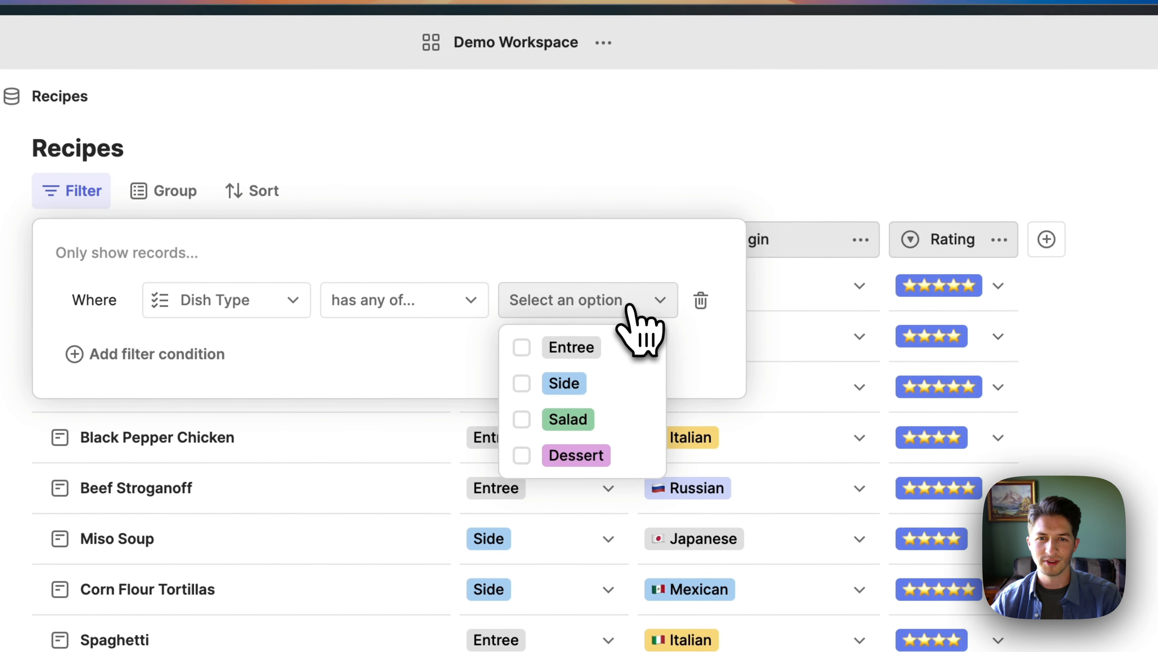
{"action": "left_click", "coordinate": [611, 354]}
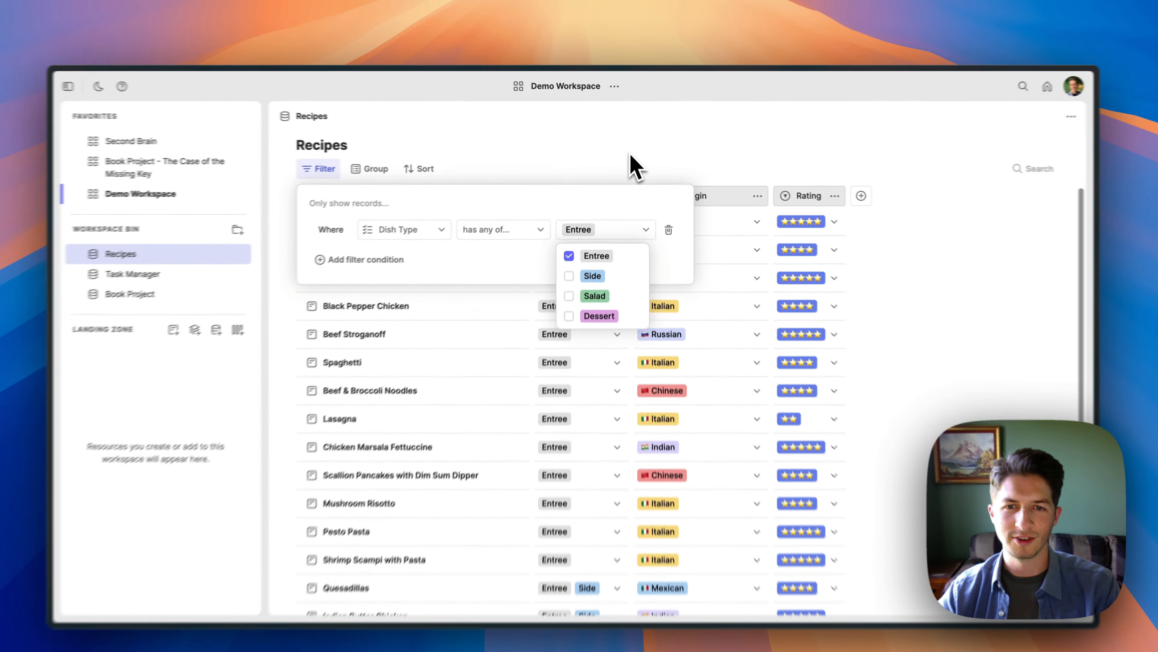
{"action": "left_click", "coordinate": [632, 166]}
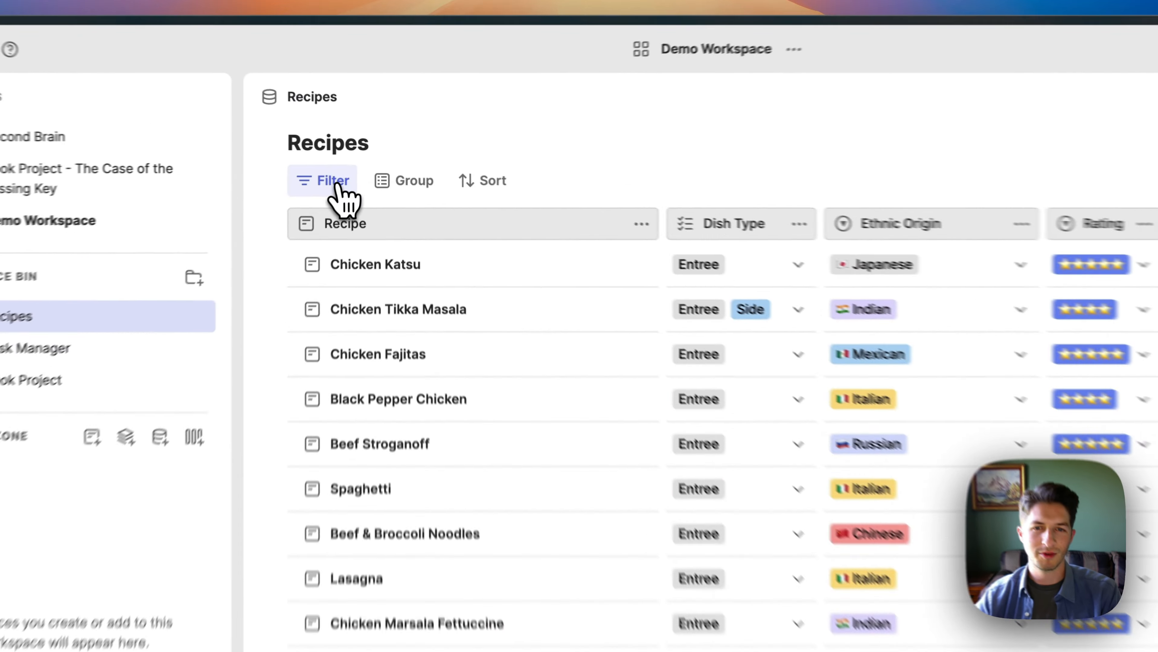
- Add a second filter condition, joined with And, requiring that Ethnic Origin is Italian
{"action": "left_click", "coordinate": [339, 185]}
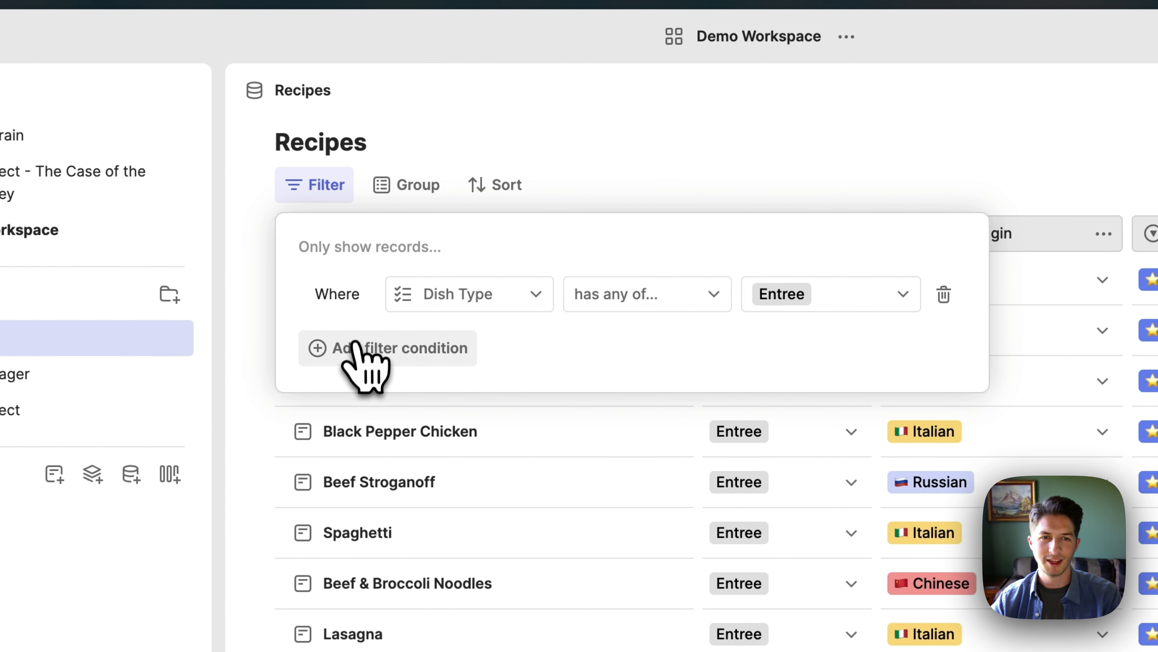
{"action": "left_click", "coordinate": [349, 367]}
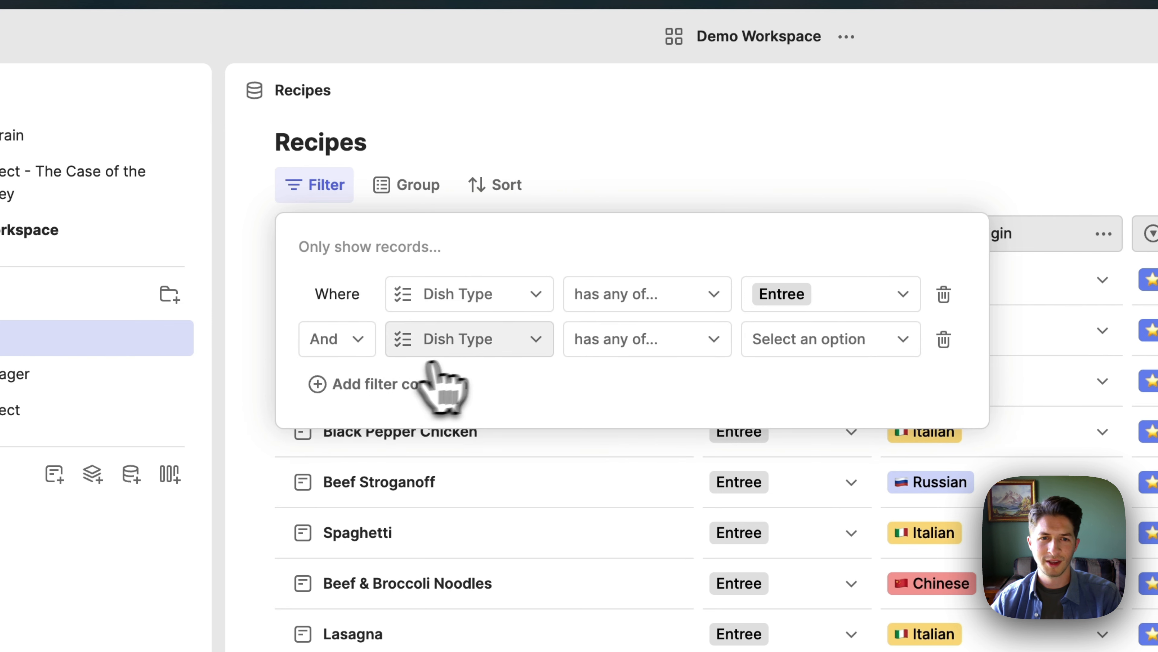
{"action": "left_click", "coordinate": [499, 350]}
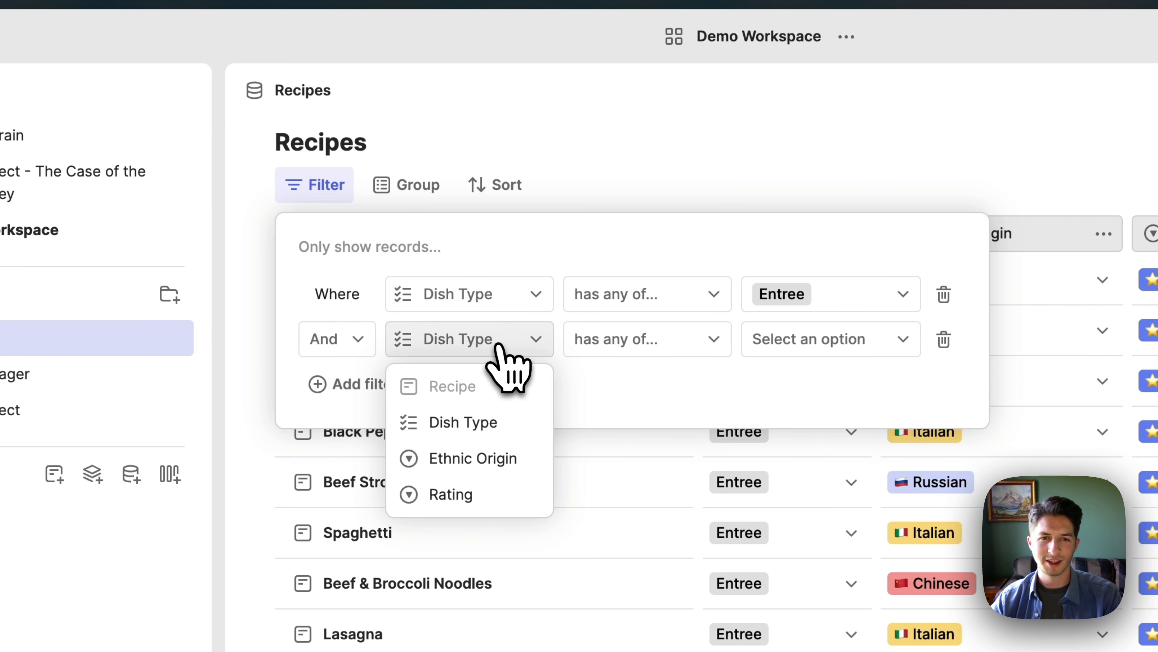
{"action": "left_click", "coordinate": [500, 459]}
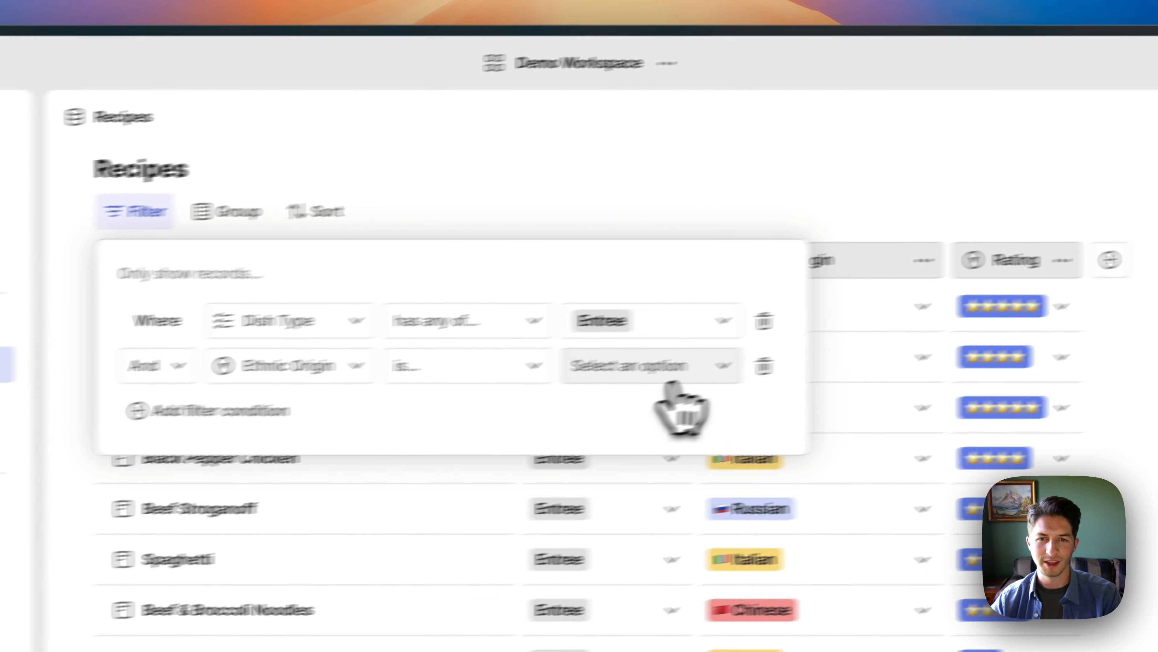
{"action": "left_click", "coordinate": [884, 347]}
{"action": "left_click", "coordinate": [567, 476]}
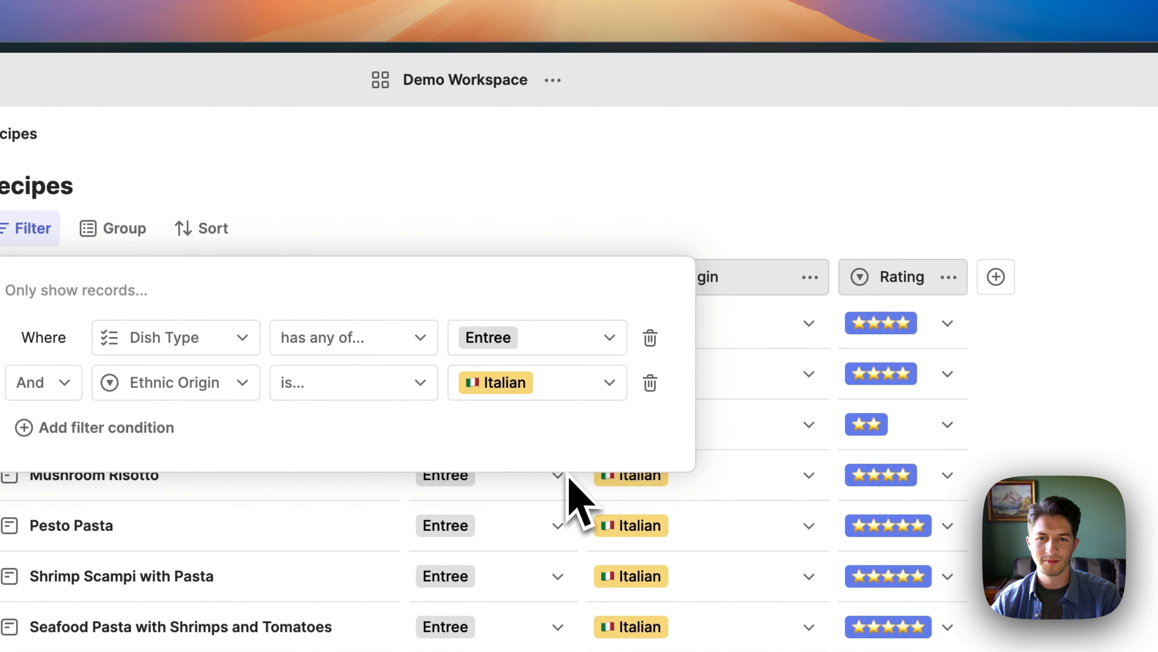
{"action": "left_click", "coordinate": [677, 207]}
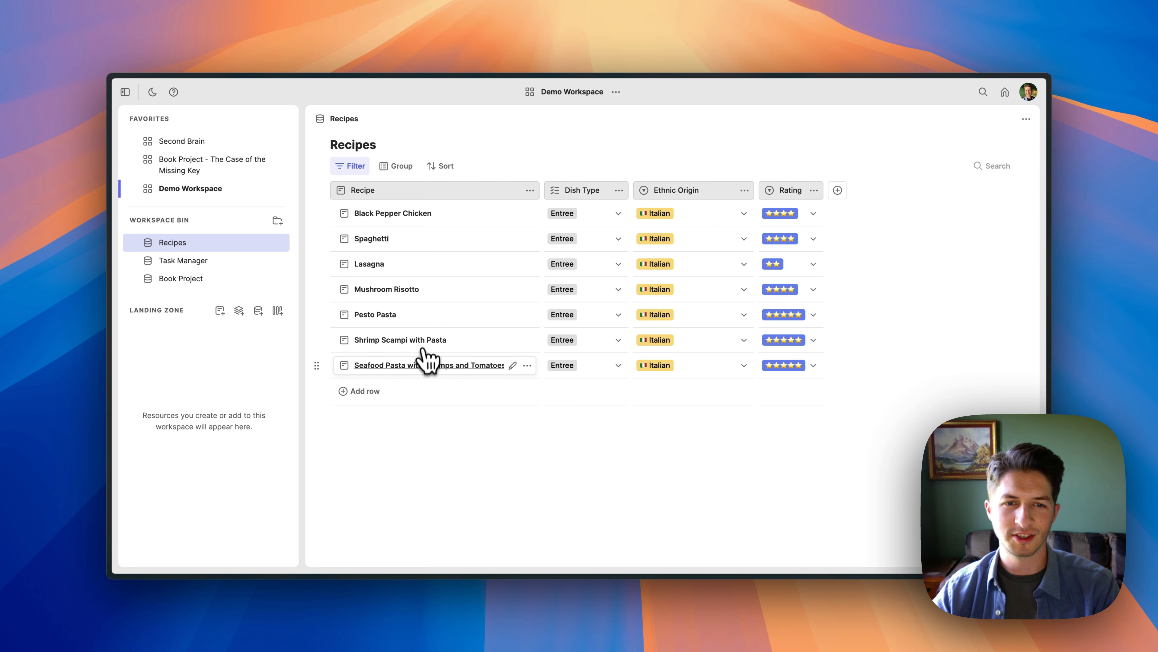
- Open the Seafood Pasta with Shrimps and Tomatoes recipe, read through its ingredients and directions, and close it
{"action": "left_click", "coordinate": [420, 369]}
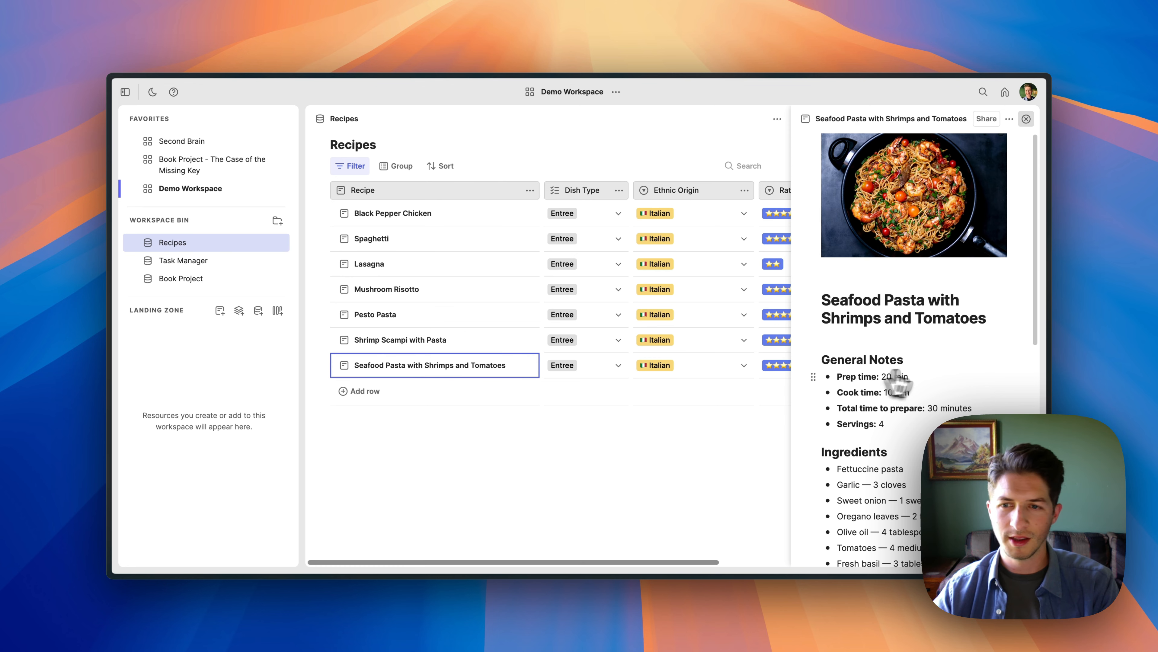
{"action": "scroll", "coordinate": [949, 388], "scroll_direction": "down", "scroll_amount": 6}
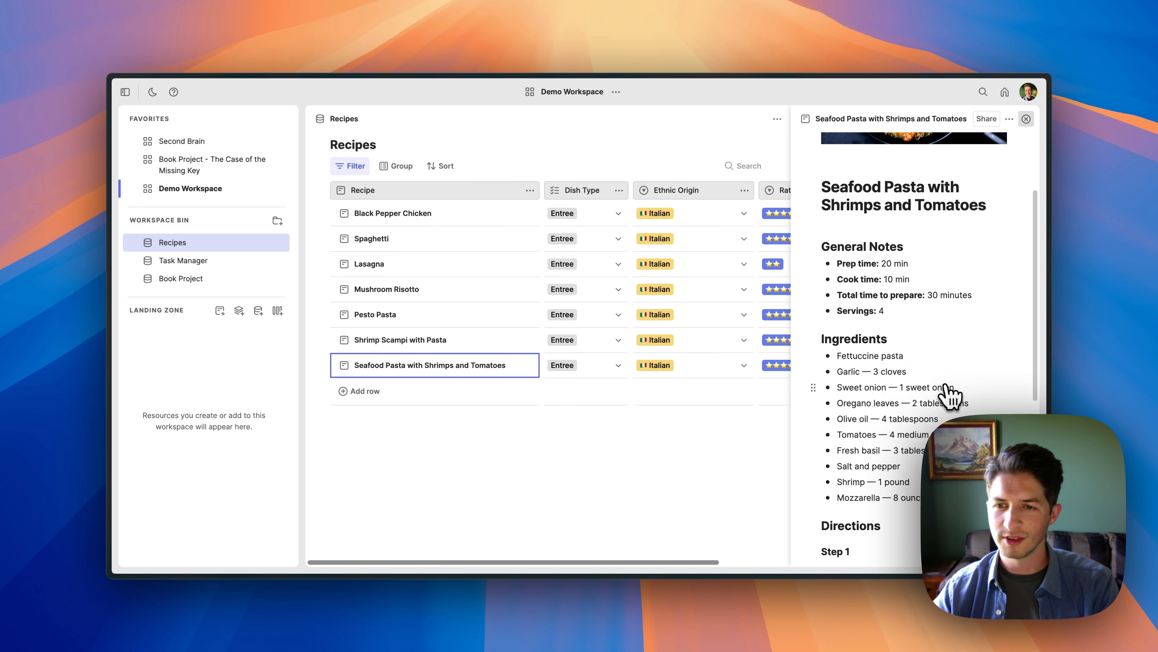
{"action": "scroll", "coordinate": [949, 388], "scroll_direction": "down", "scroll_amount": 3}
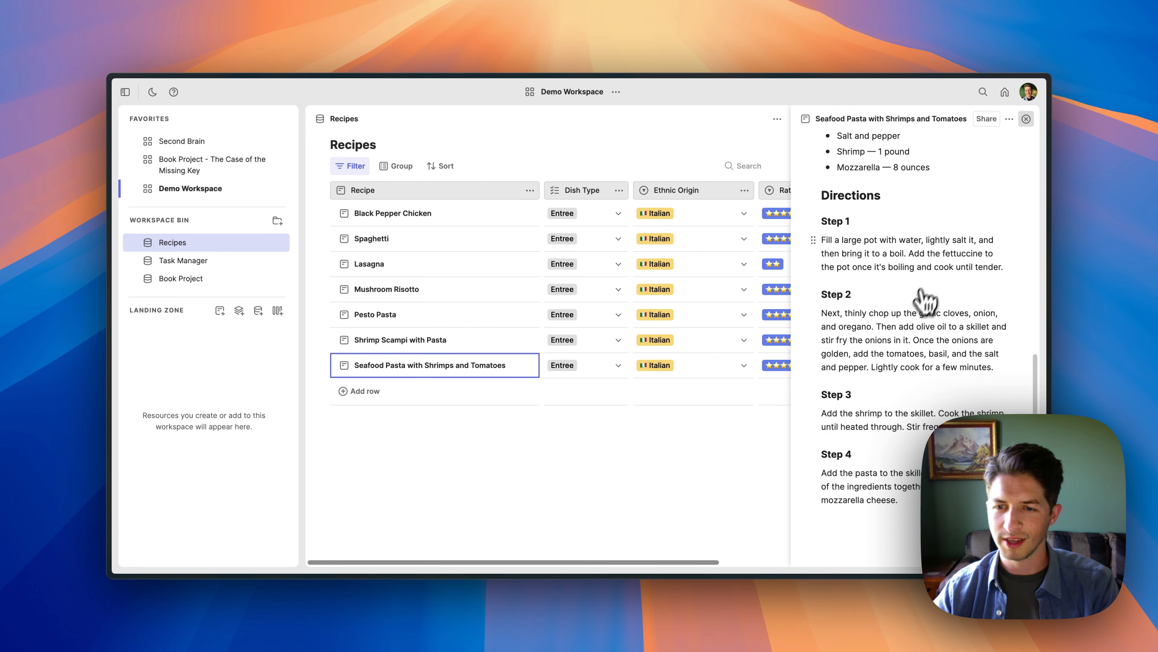
{"action": "scroll", "coordinate": [966, 284], "scroll_direction": "up", "scroll_amount": 9}
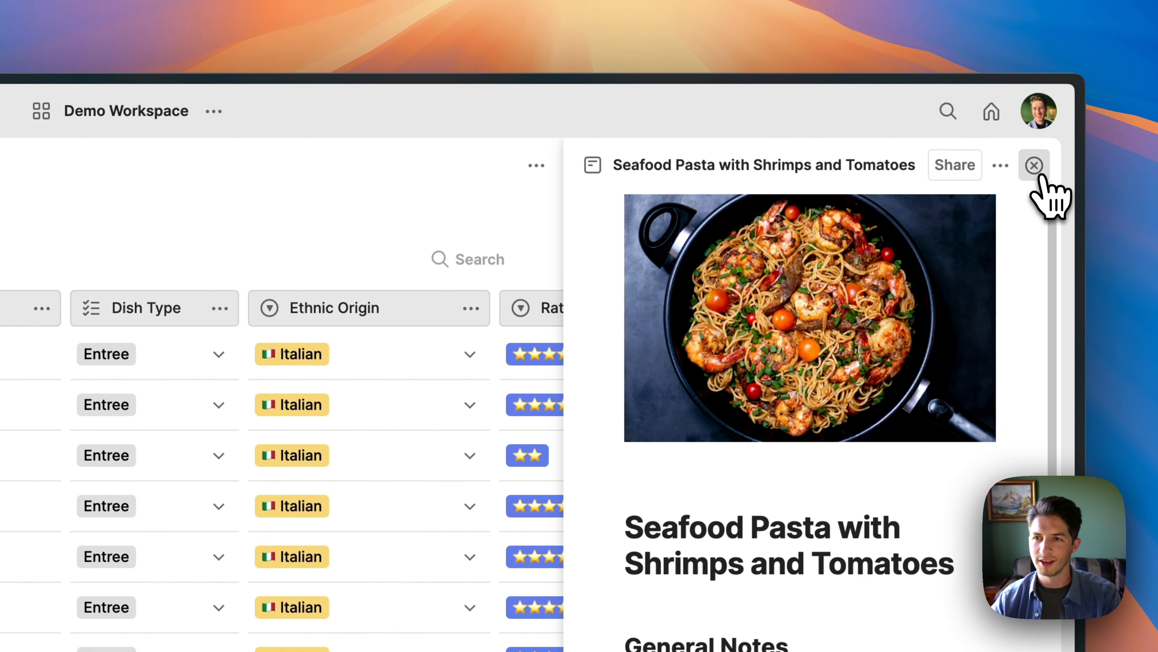
{"action": "left_click", "coordinate": [1035, 166]}
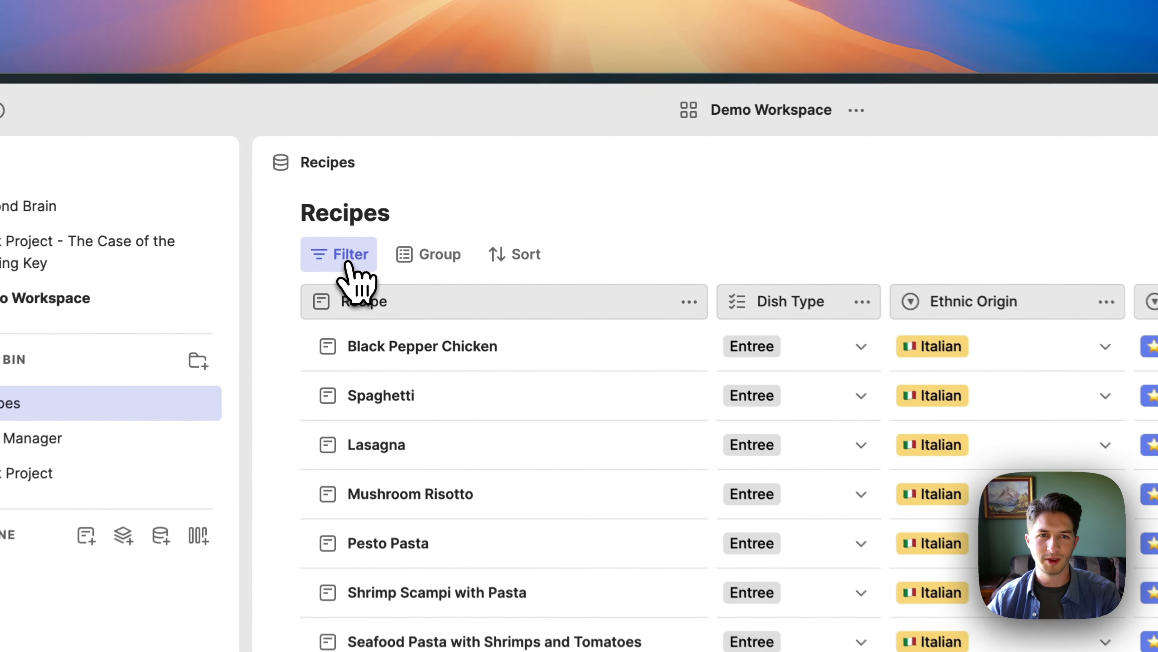
- Remove the Ethnic Origin and Dish Type filter conditions from the Recipes table
{"action": "left_click", "coordinate": [350, 165]}
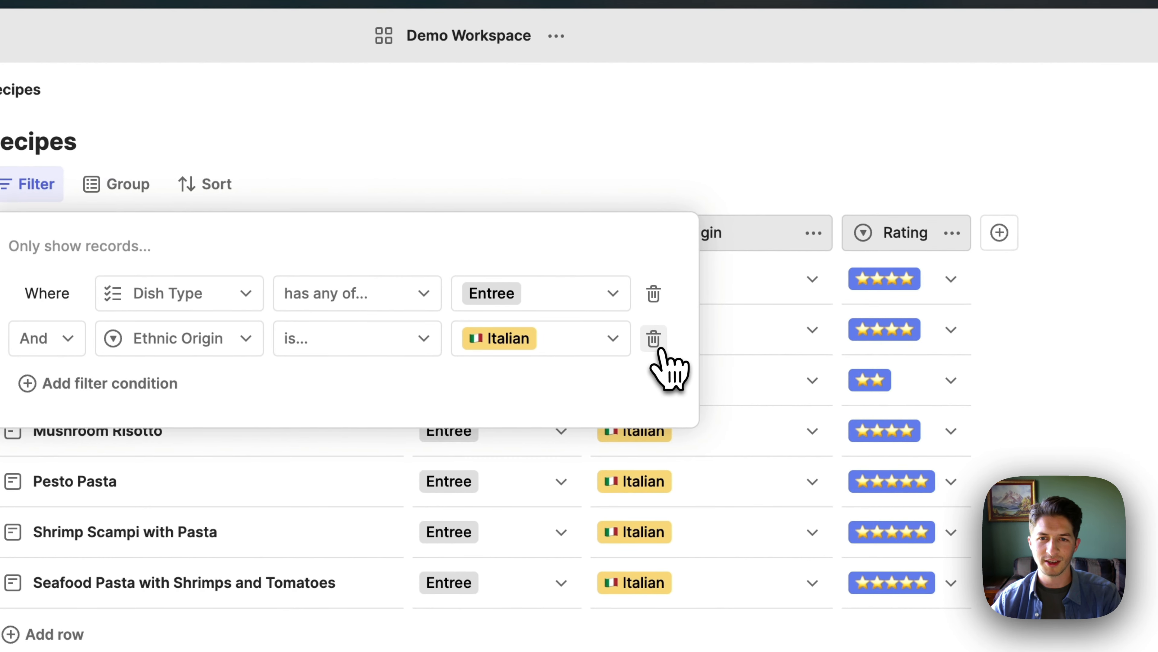
{"action": "left_click", "coordinate": [654, 338]}
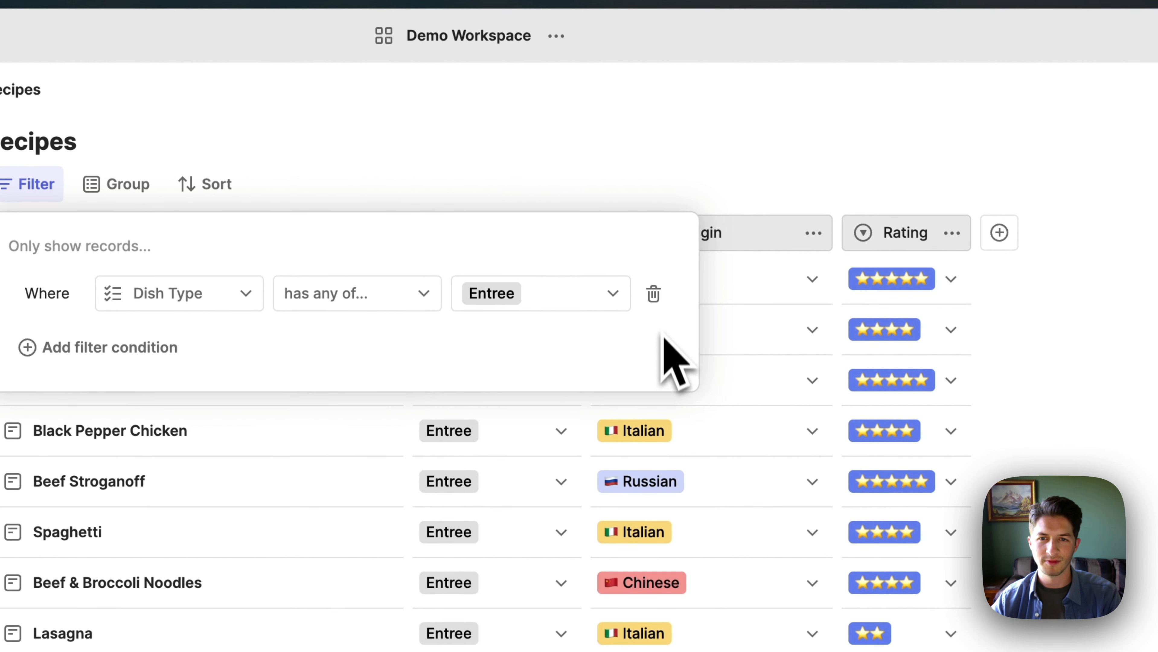
{"action": "left_click", "coordinate": [653, 294]}
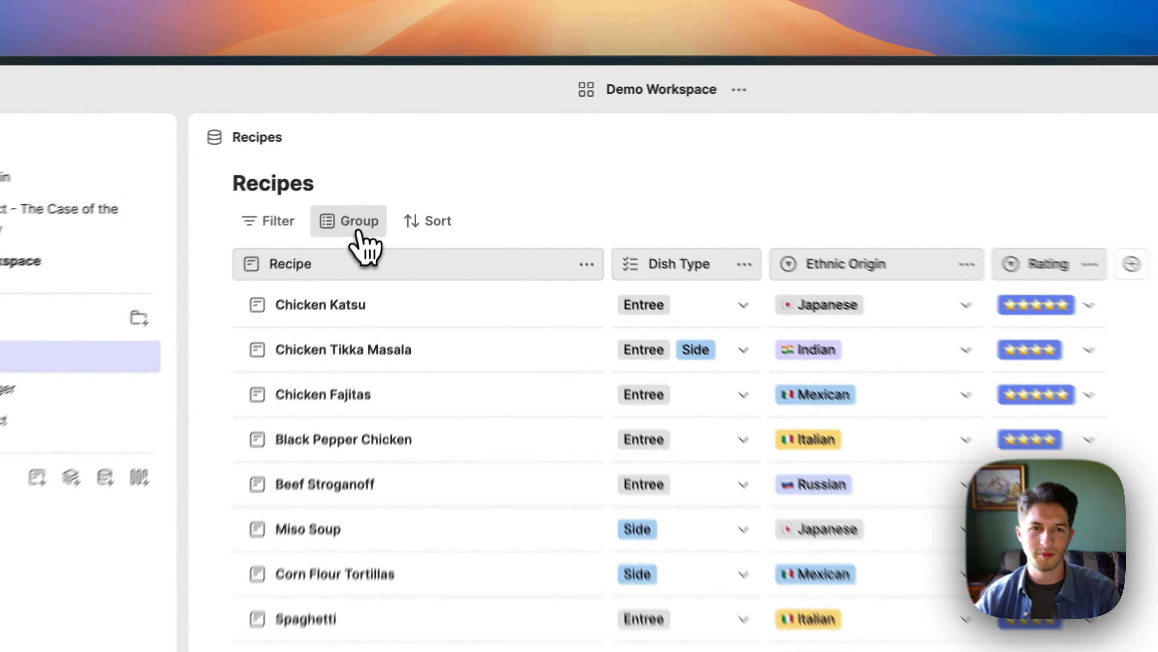
- Group the recipes by Ethnic Origin and look through the resulting groups
{"action": "left_click", "coordinate": [398, 167]}
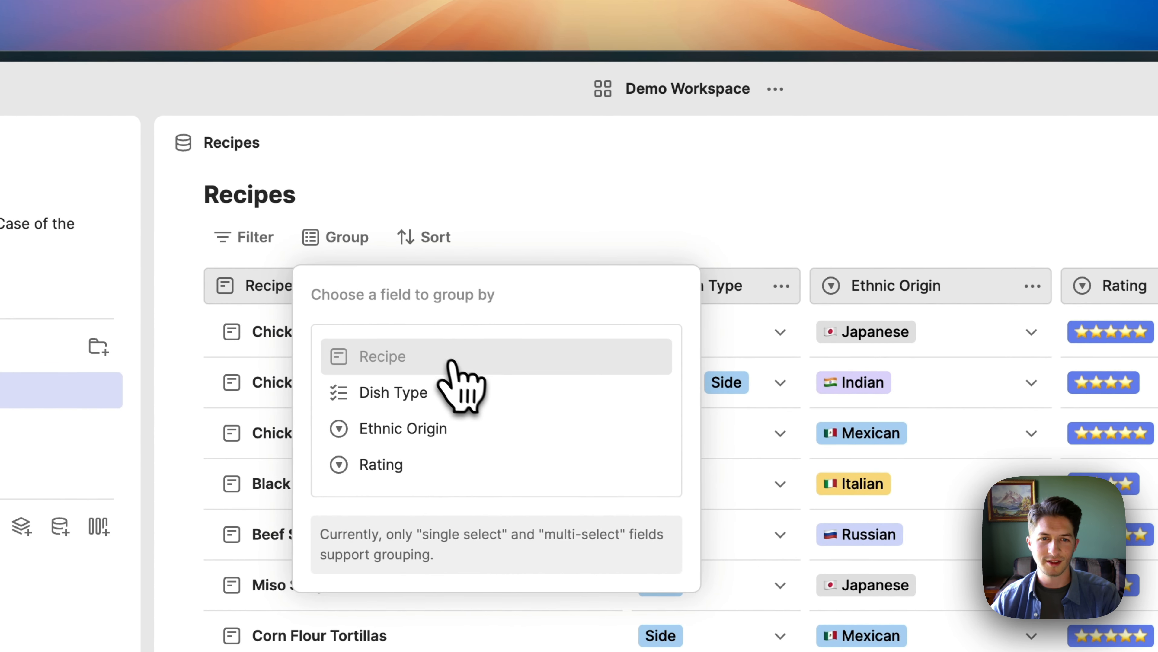
{"action": "left_click", "coordinate": [502, 431]}
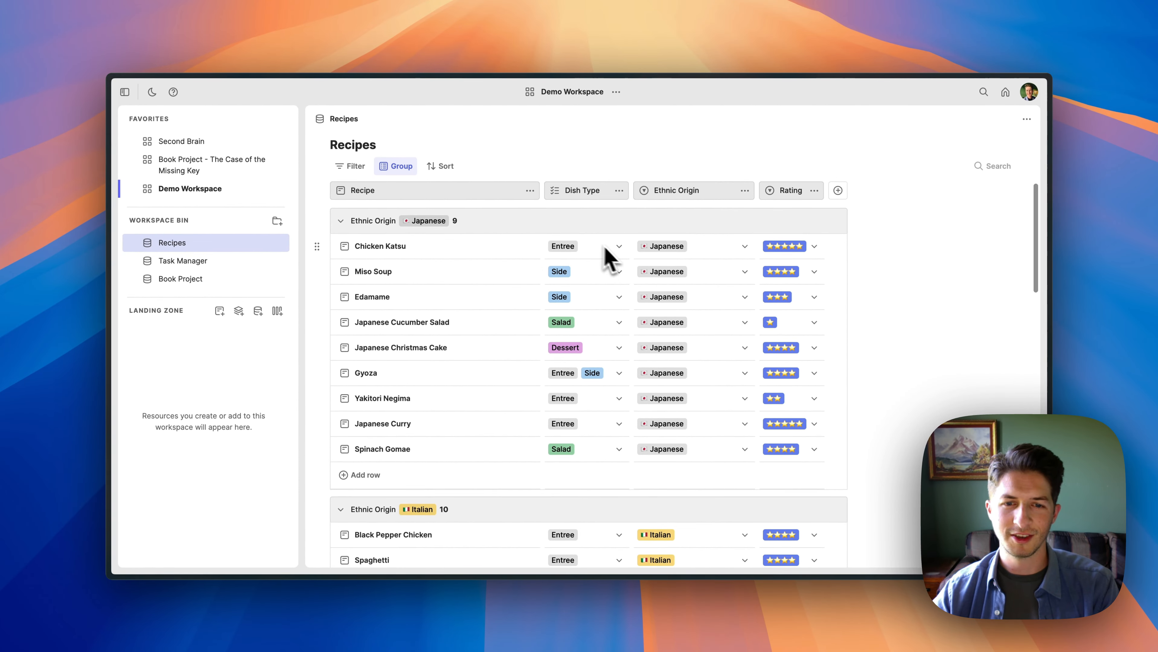
{"action": "scroll", "coordinate": [498, 374], "scroll_direction": "down", "scroll_amount": 20}
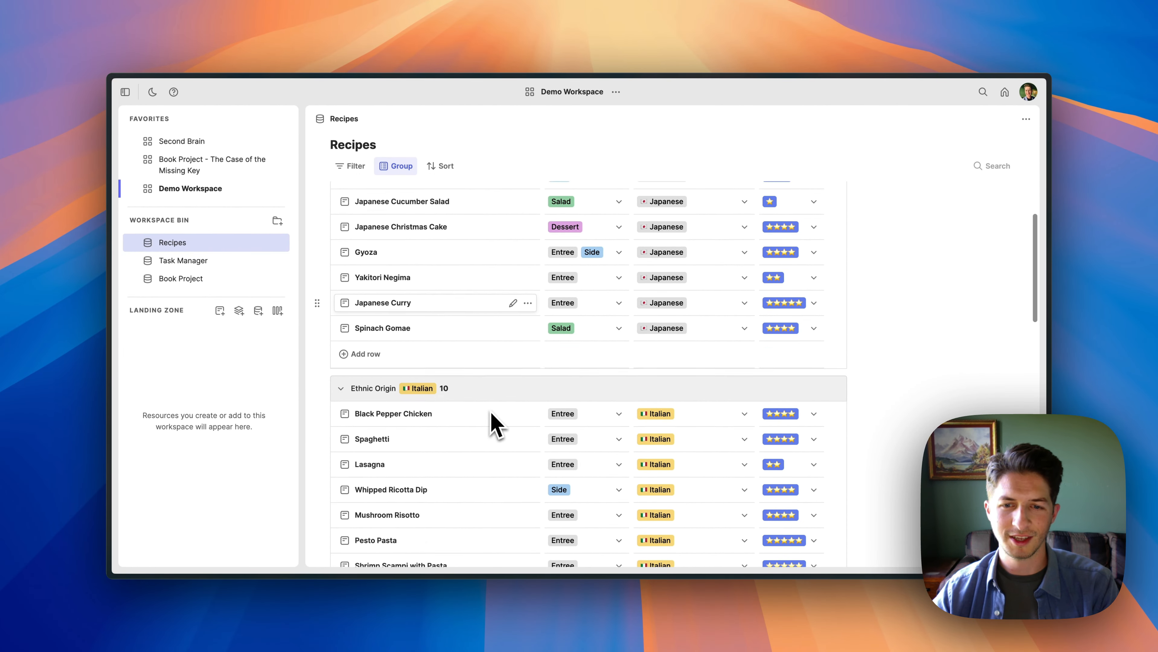
{"action": "scroll", "coordinate": [493, 420], "scroll_direction": "down", "scroll_amount": 6}
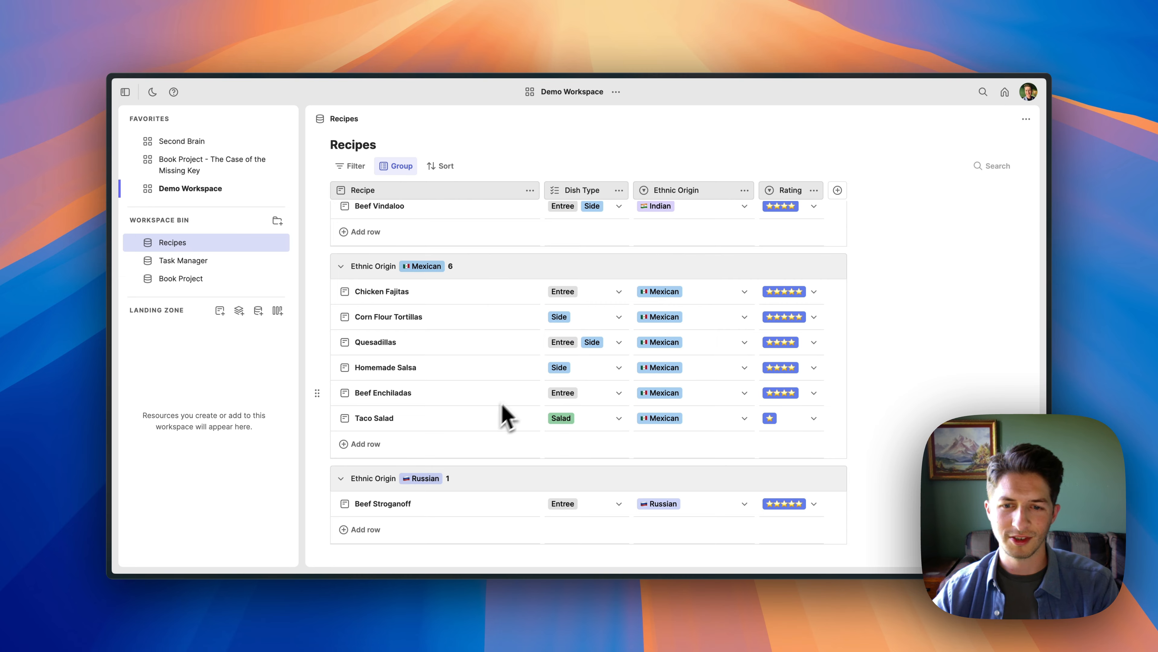
{"action": "scroll", "coordinate": [550, 341], "scroll_direction": "up", "scroll_amount": 10}
{"action": "scroll", "coordinate": [550, 341], "scroll_direction": "up", "scroll_amount": 10}
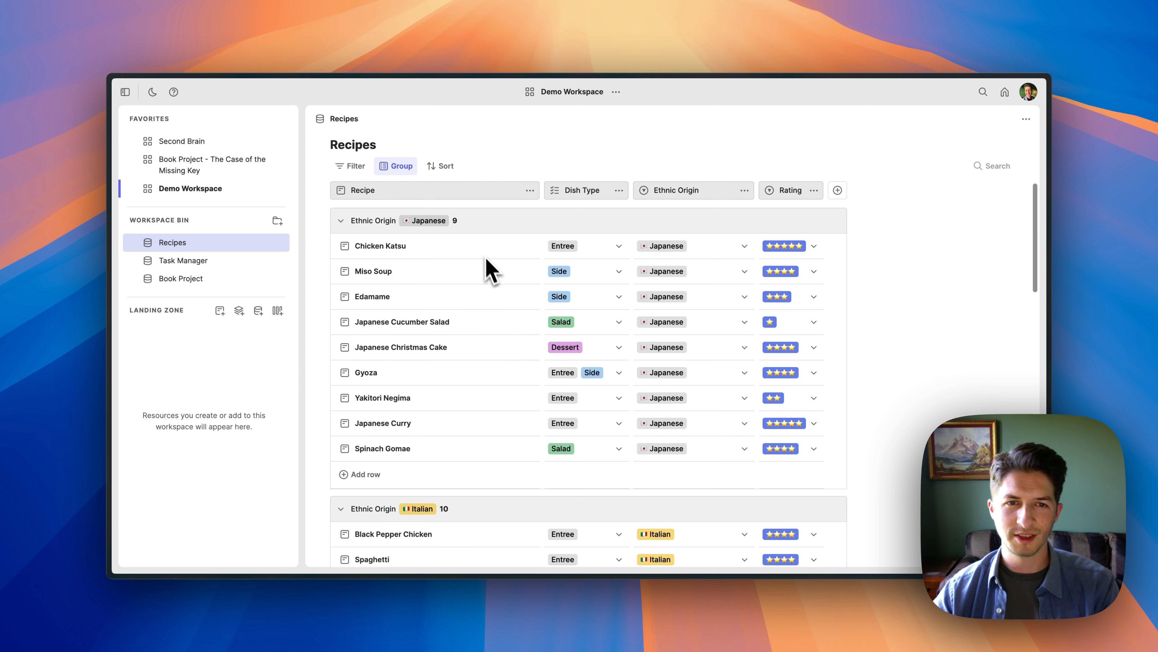
- Add Dish Type as a subgroup under Ethnic Origin and expand the Entree and Side subgroups of the Japanese group
{"action": "left_click", "coordinate": [411, 179]}
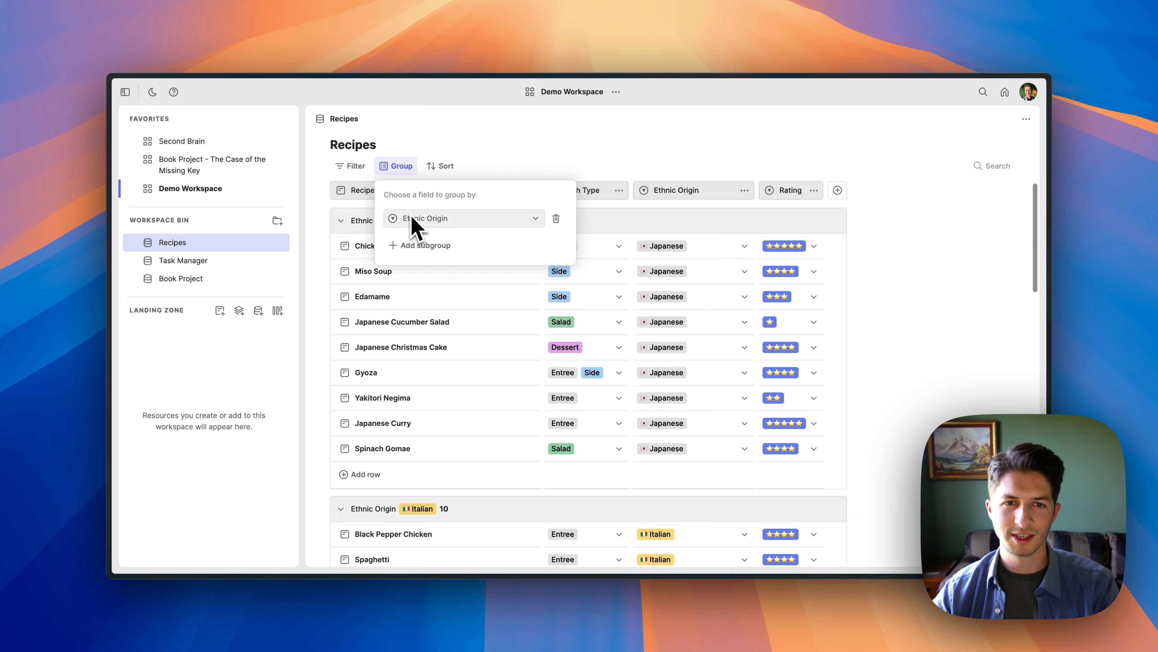
{"action": "left_click", "coordinate": [413, 247]}
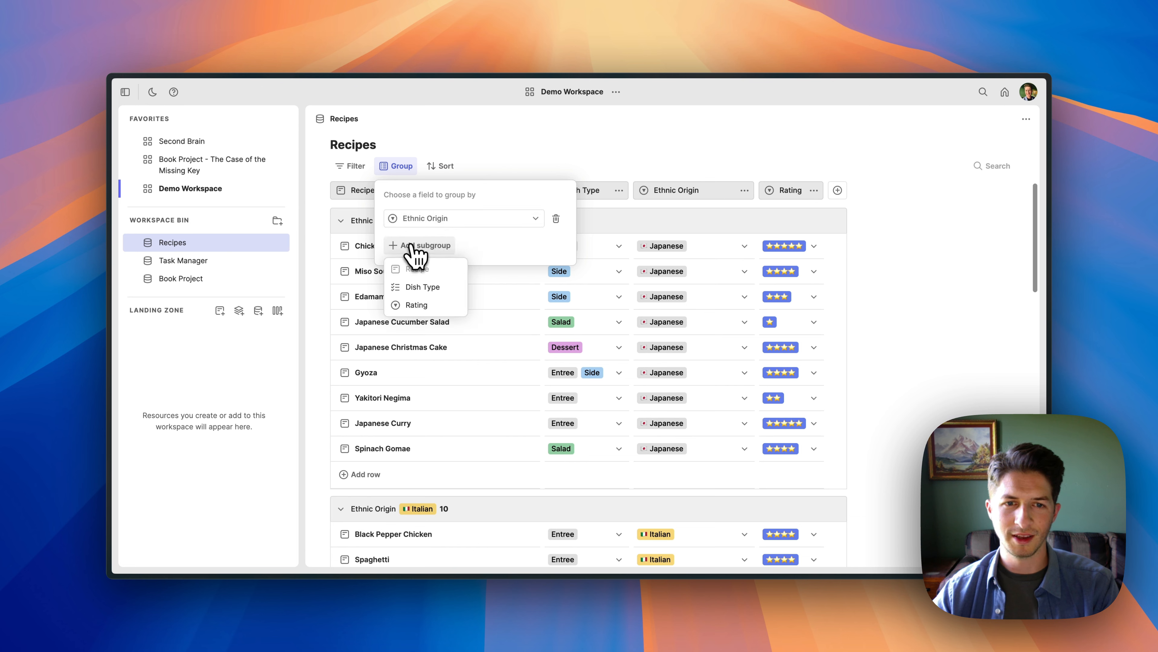
{"action": "left_click", "coordinate": [422, 287]}
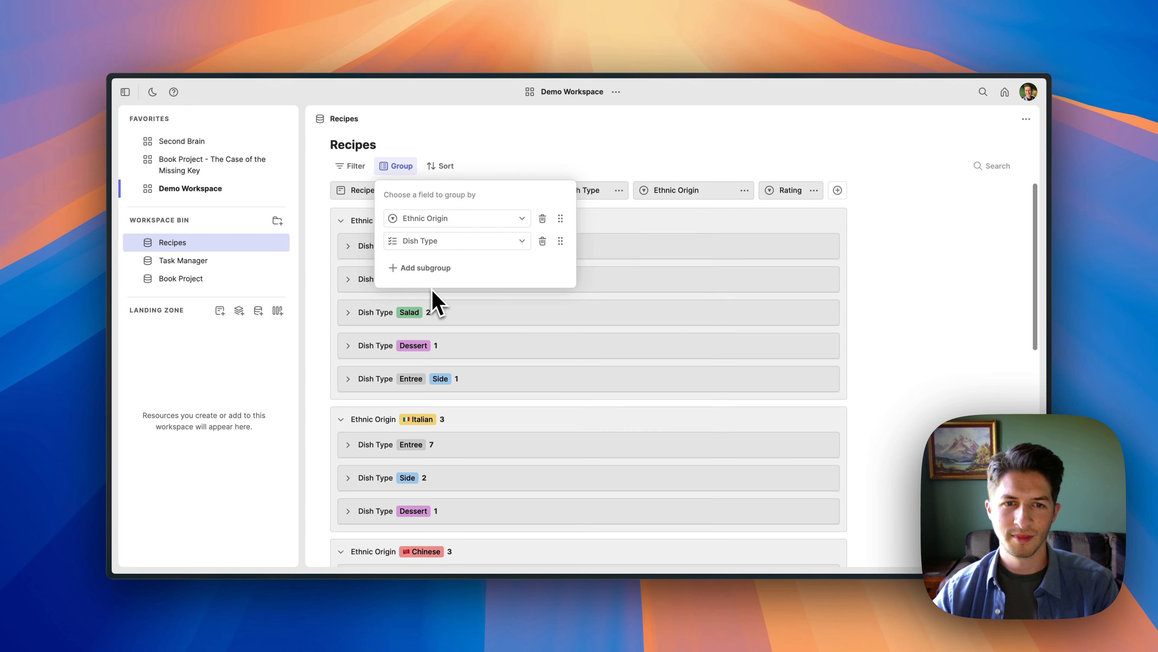
{"action": "left_click", "coordinate": [512, 159]}
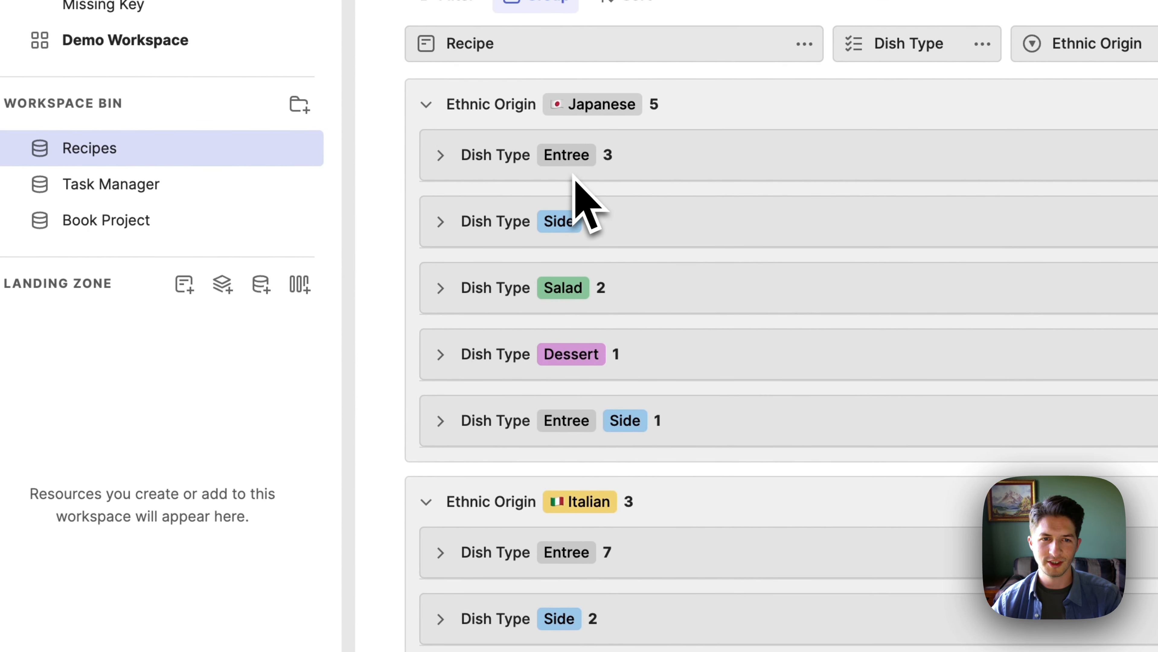
{"action": "left_click", "coordinate": [440, 155]}
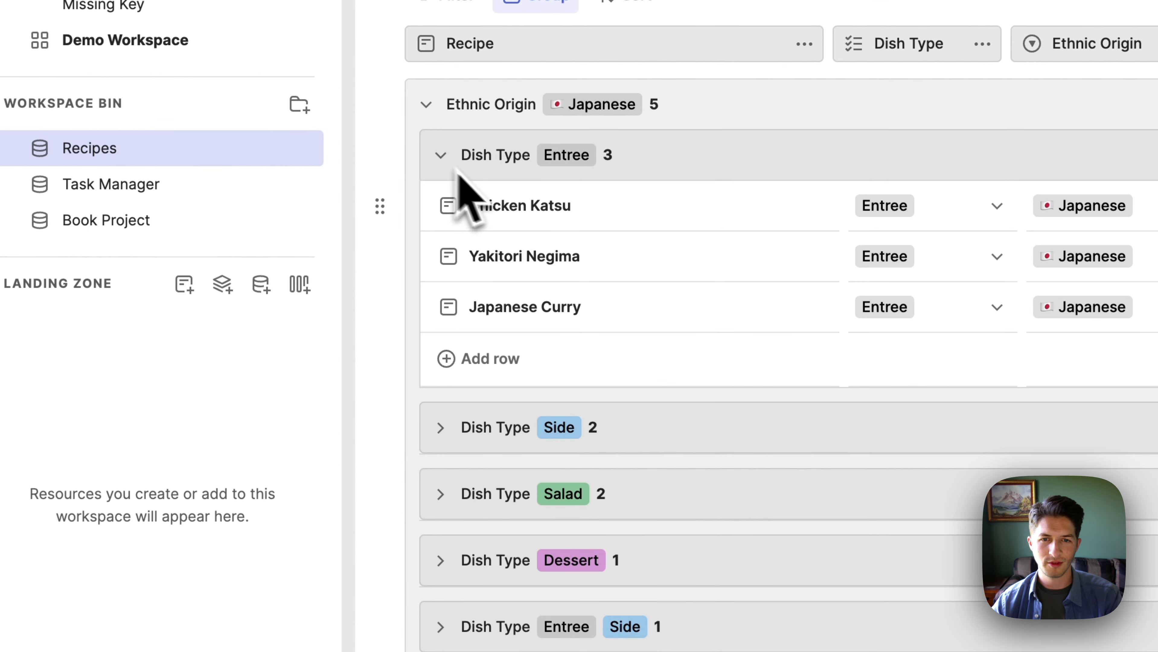
{"action": "left_click", "coordinate": [441, 427]}
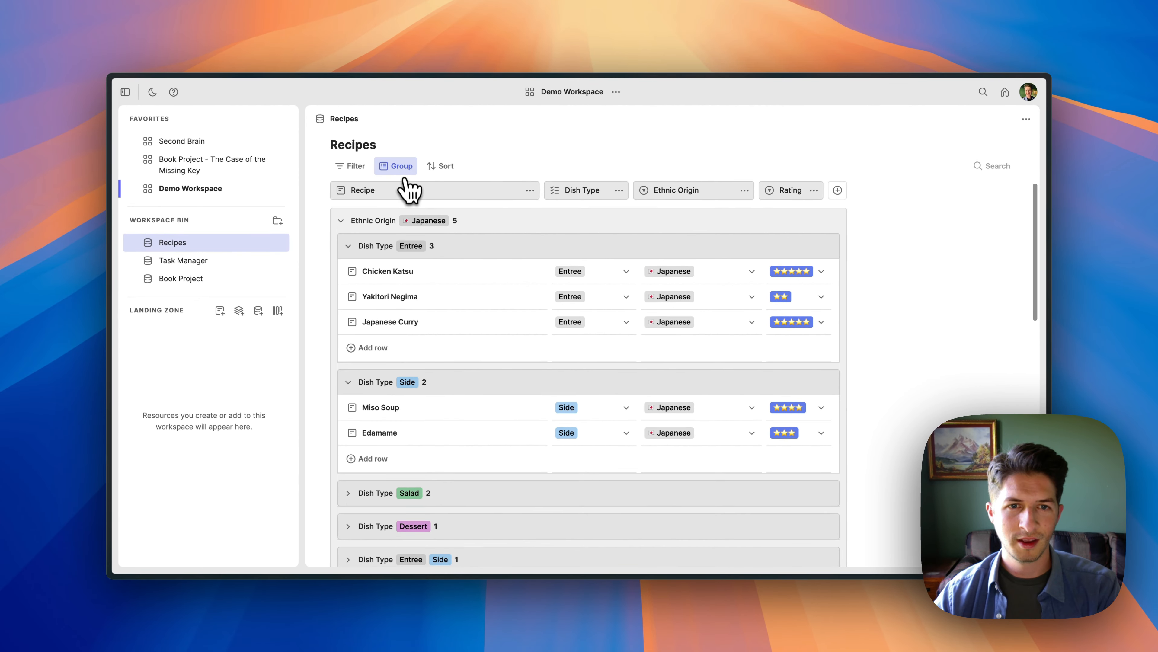
- Remove the Dish Type subgroup and the Ethnic Origin grouping from the Recipes table
{"action": "left_click", "coordinate": [404, 170]}
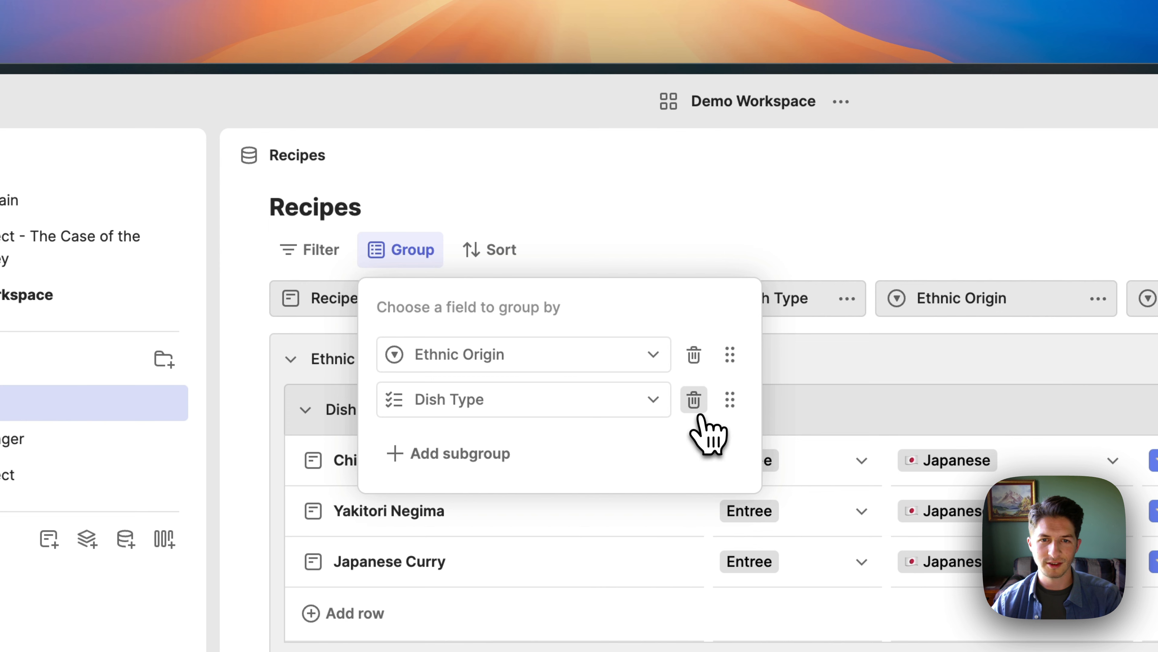
{"action": "left_click", "coordinate": [693, 400]}
{"action": "left_click", "coordinate": [721, 355]}
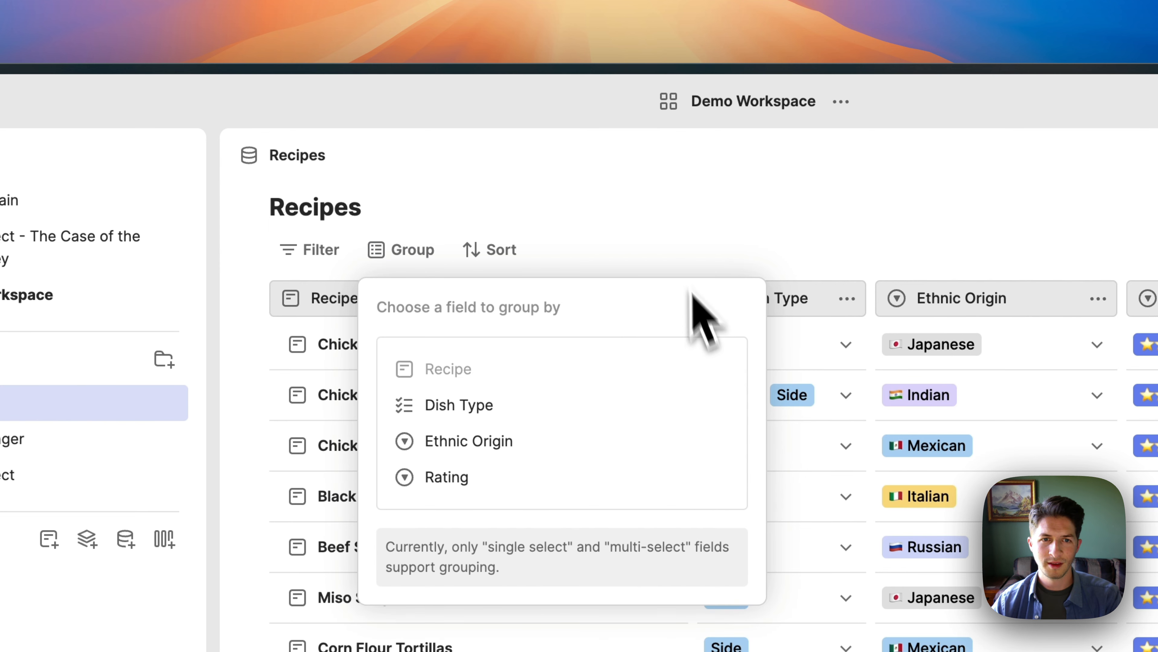
{"action": "left_click", "coordinate": [674, 229]}
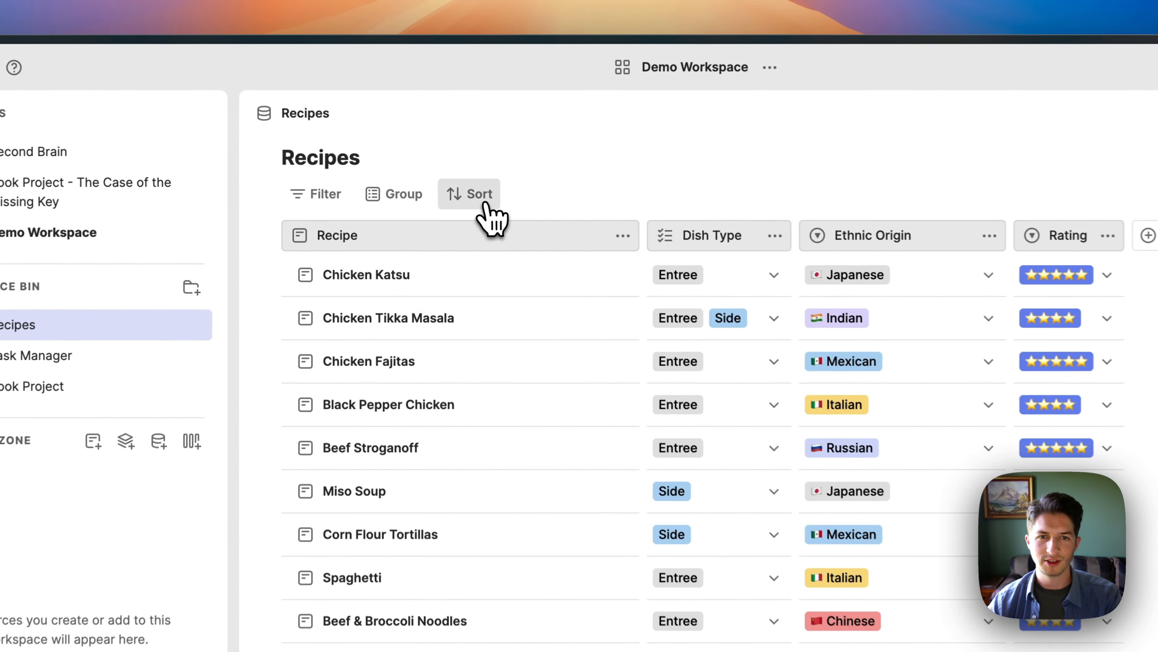
- Sort the recipes by Rating
{"action": "left_click", "coordinate": [442, 166]}
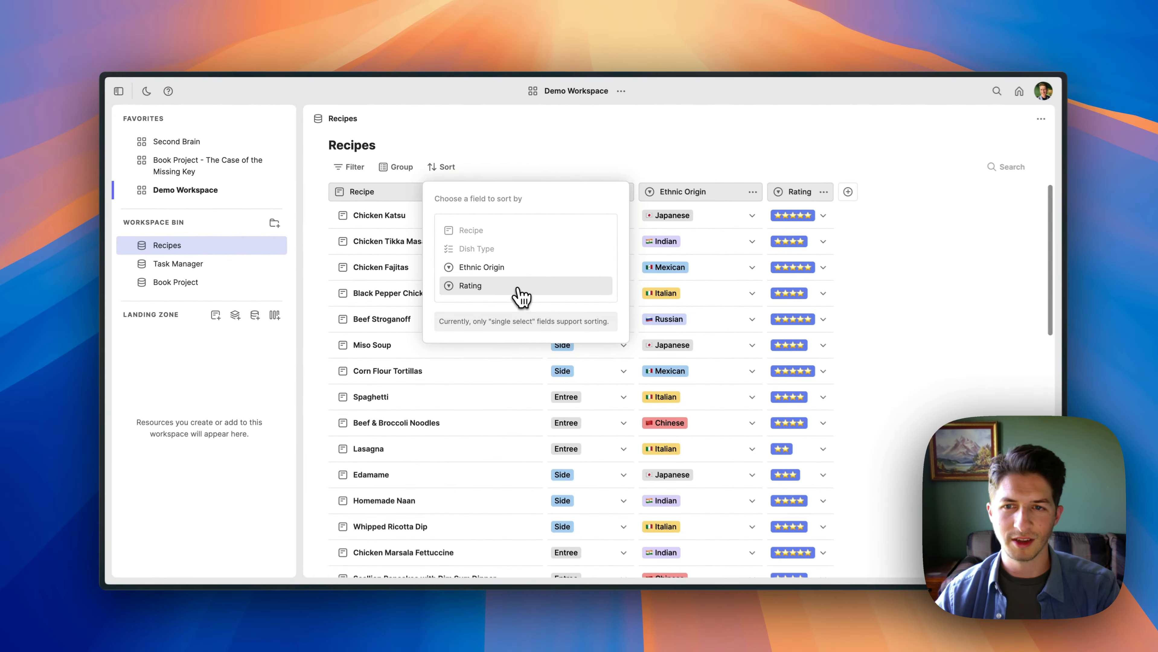
{"action": "left_click", "coordinate": [545, 325]}
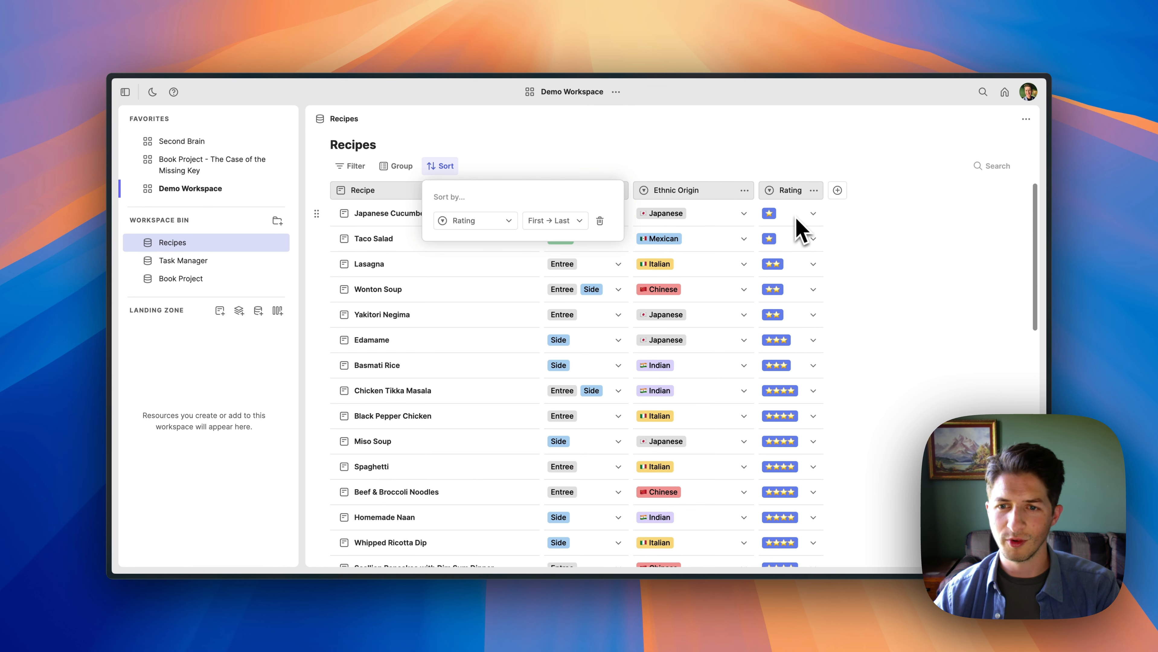
- Look through the recipes sorted by Rating and change the sort direction to Last → First
{"action": "scroll", "coordinate": [808, 297], "scroll_direction": "down", "scroll_amount": 15}
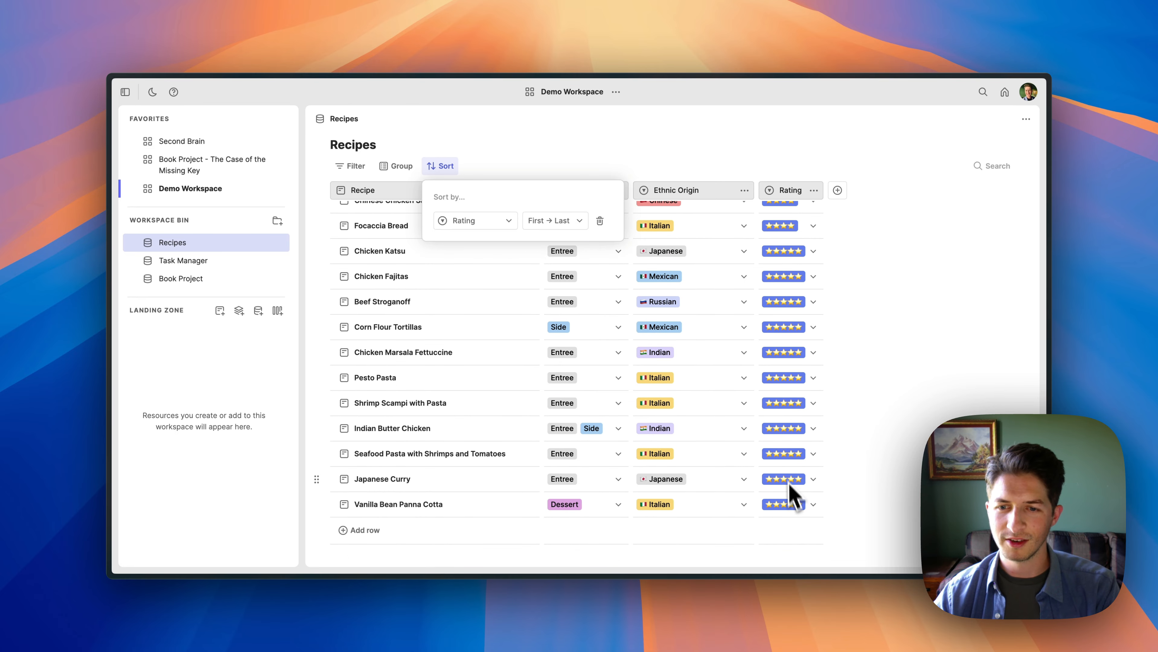
{"action": "scroll", "coordinate": [817, 318], "scroll_direction": "up", "scroll_amount": 15}
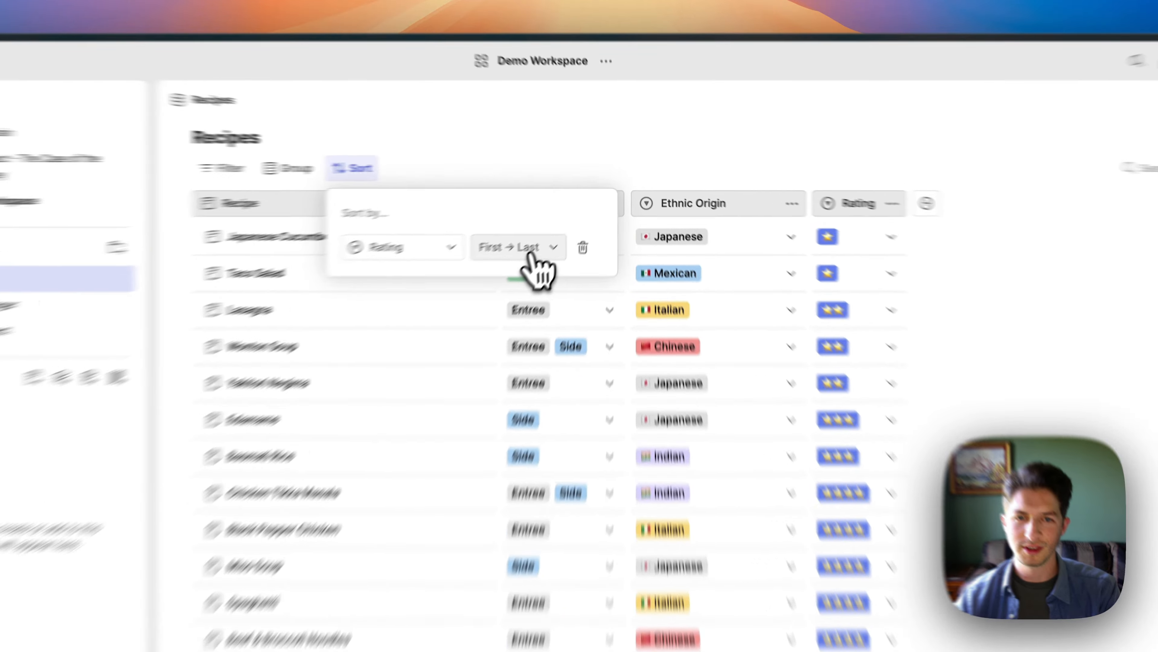
{"action": "left_click", "coordinate": [559, 221]}
{"action": "left_click", "coordinate": [485, 364]}
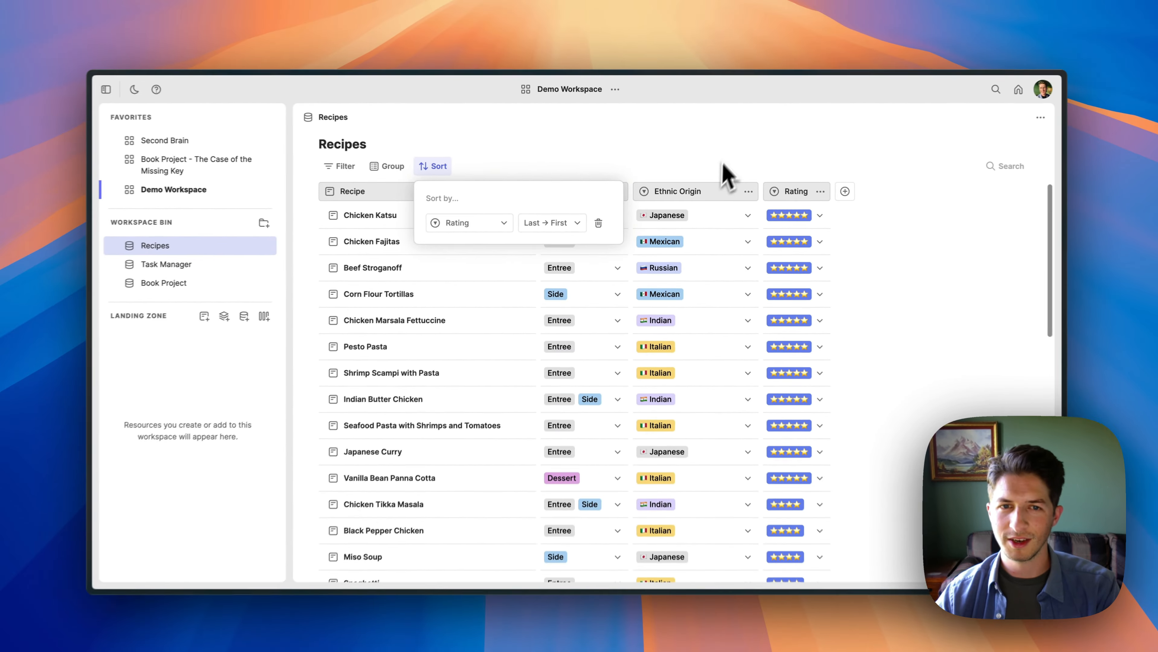
{"action": "left_click", "coordinate": [811, 136]}
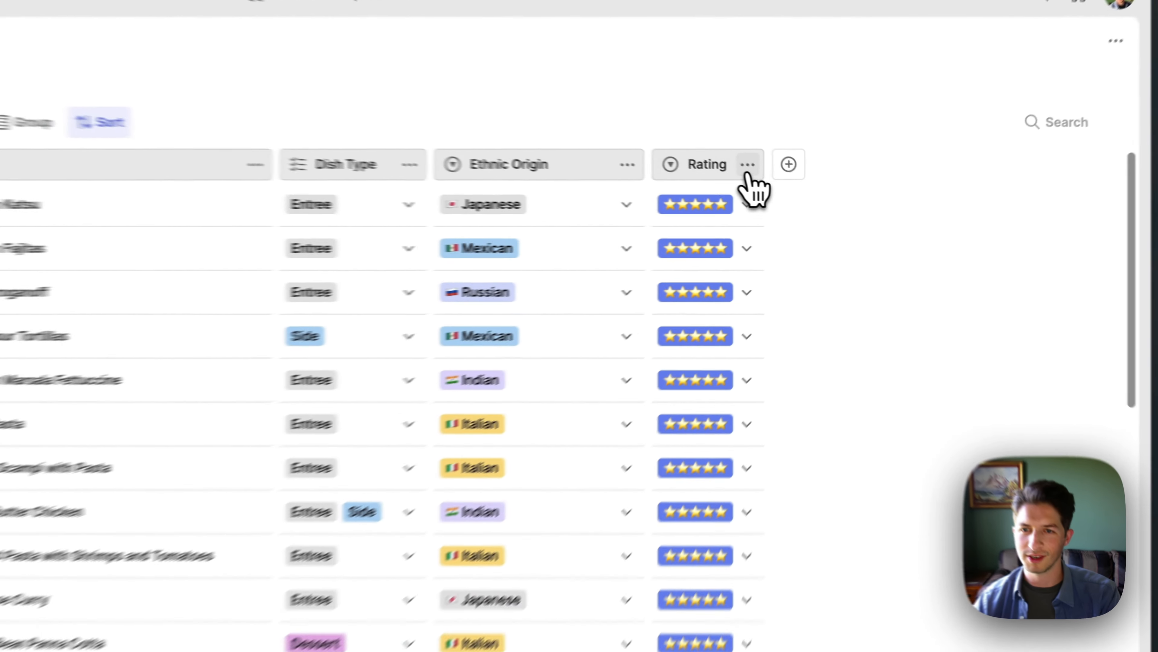
- Open the Rating field's settings, examine the order of its star options and close them without saving
{"action": "left_click", "coordinate": [813, 190]}
{"action": "left_click", "coordinate": [786, 214]}
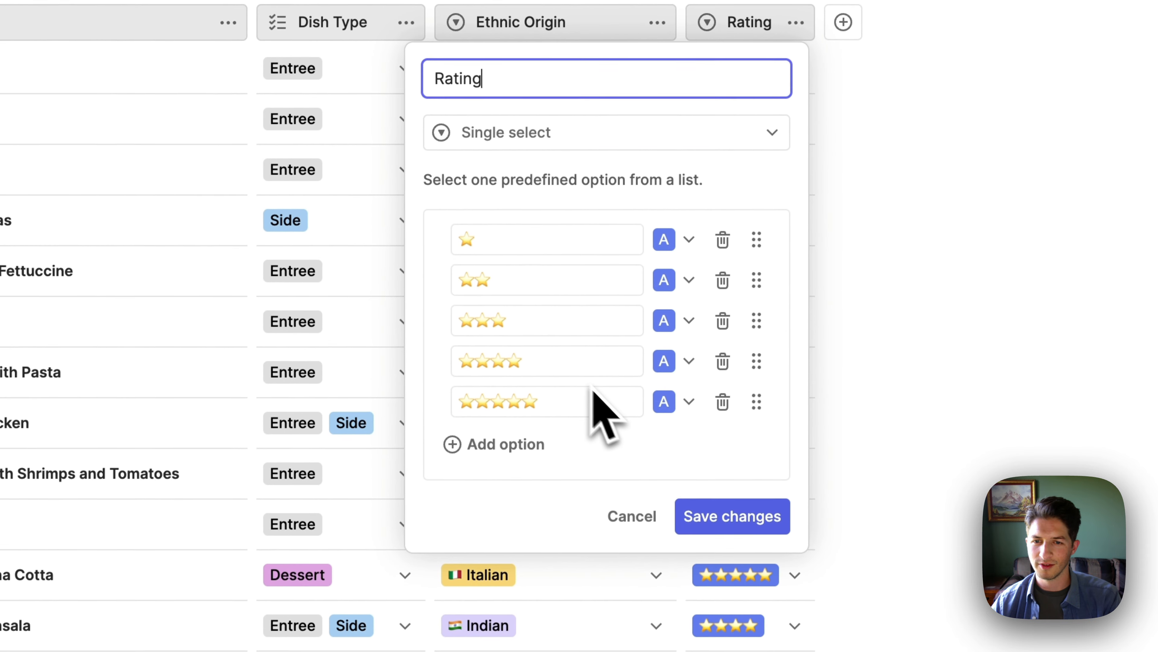
{"action": "left_click_drag", "start_coordinate": [758, 401], "coordinate": [770, 426]}
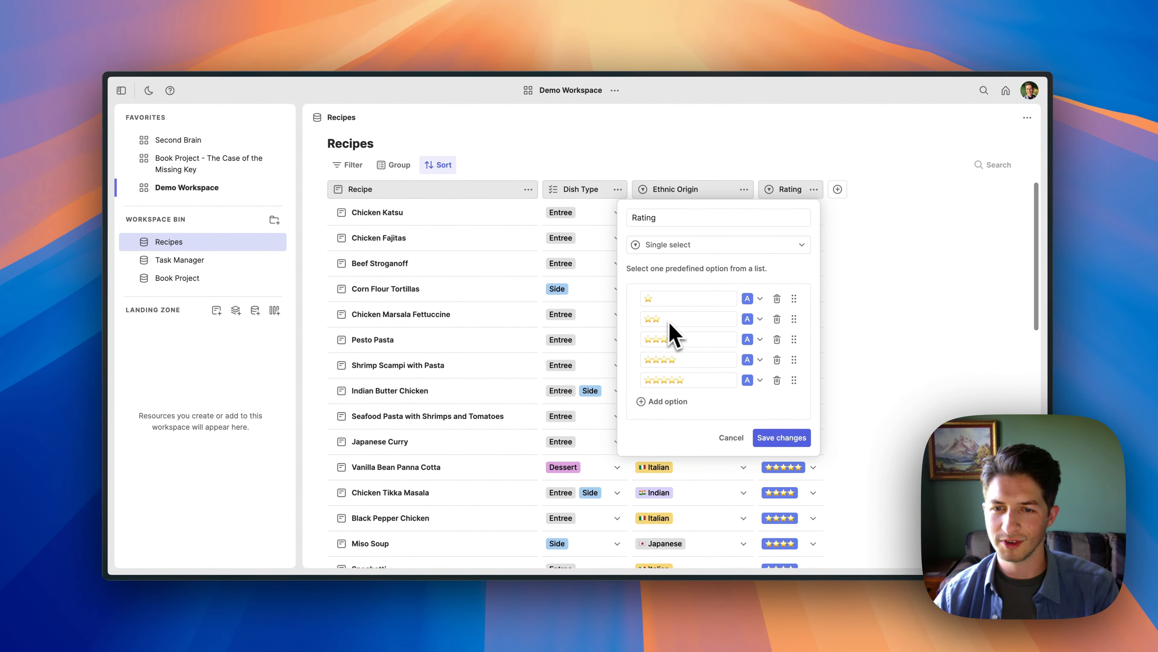
{"action": "left_click", "coordinate": [733, 439]}
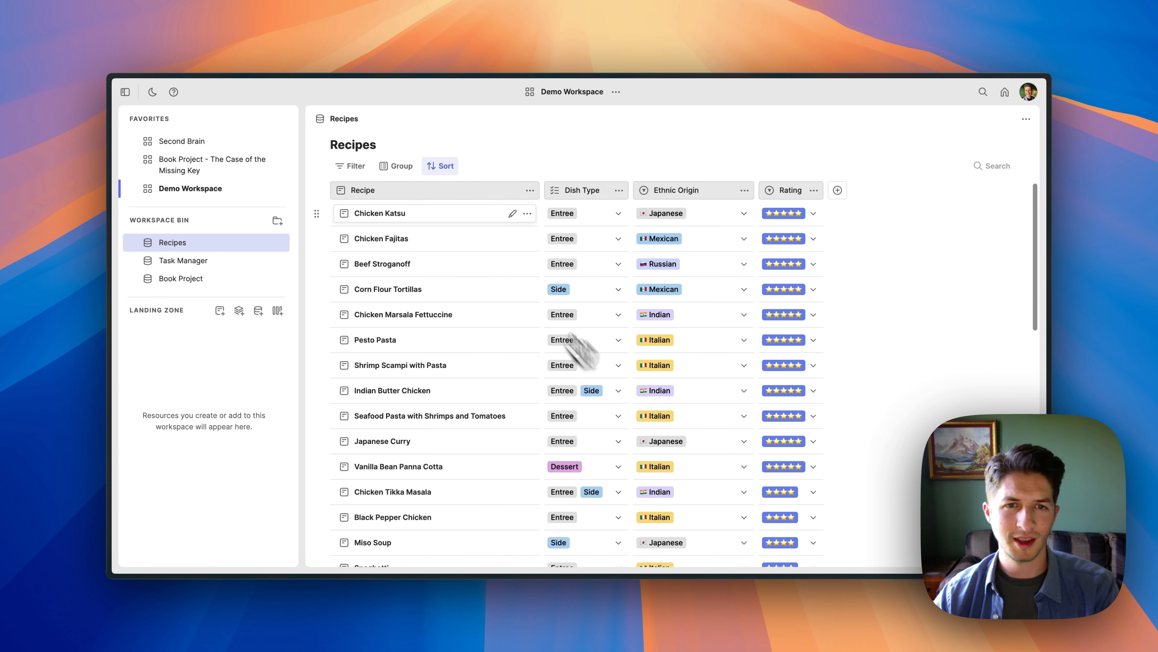
- Remove the Rating sort from the Recipes table
{"action": "left_click", "coordinate": [440, 167]}
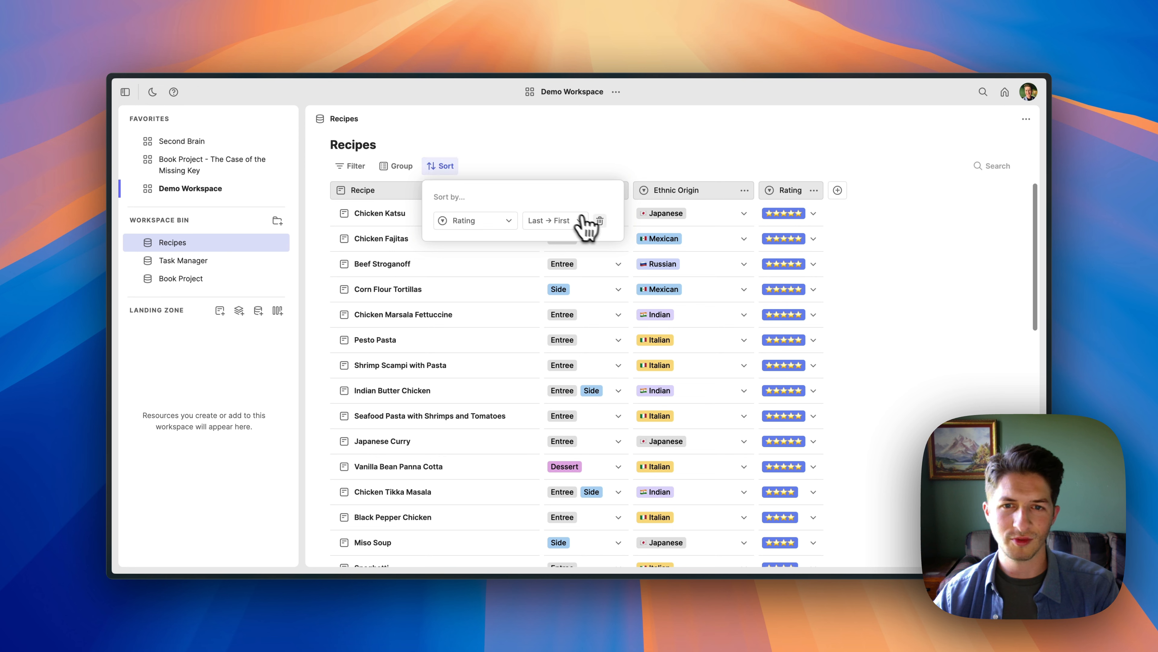
{"action": "left_click", "coordinate": [600, 221]}
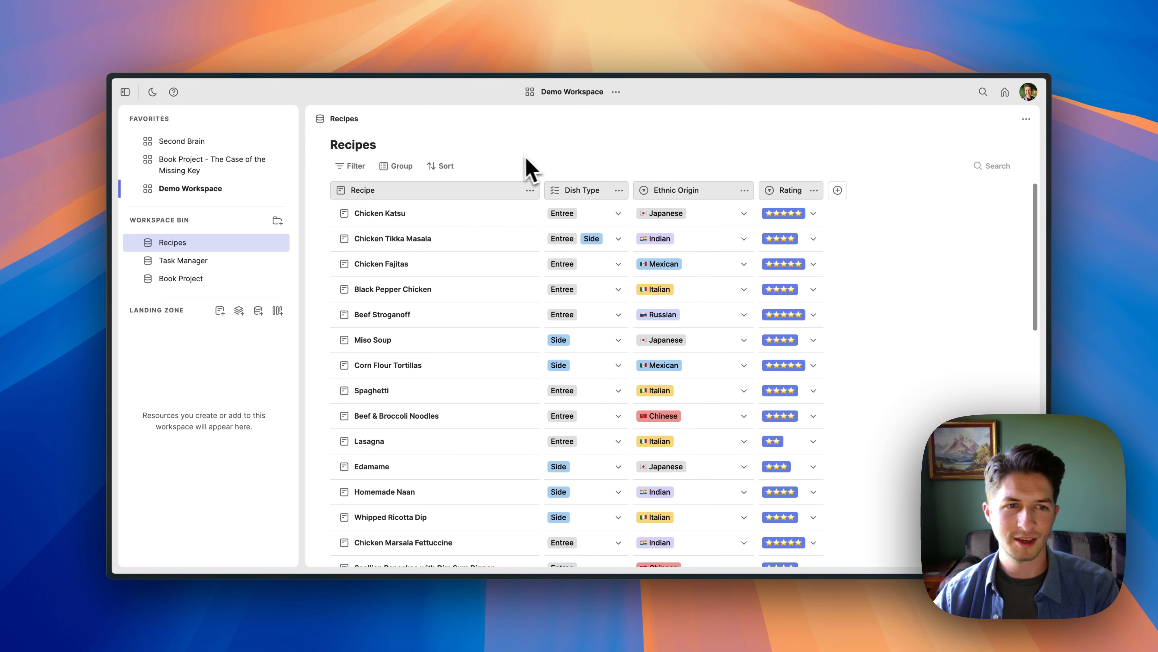
- Open the Task Manager table, group its tasks by Category and look through the groups
{"action": "left_click", "coordinate": [216, 266]}
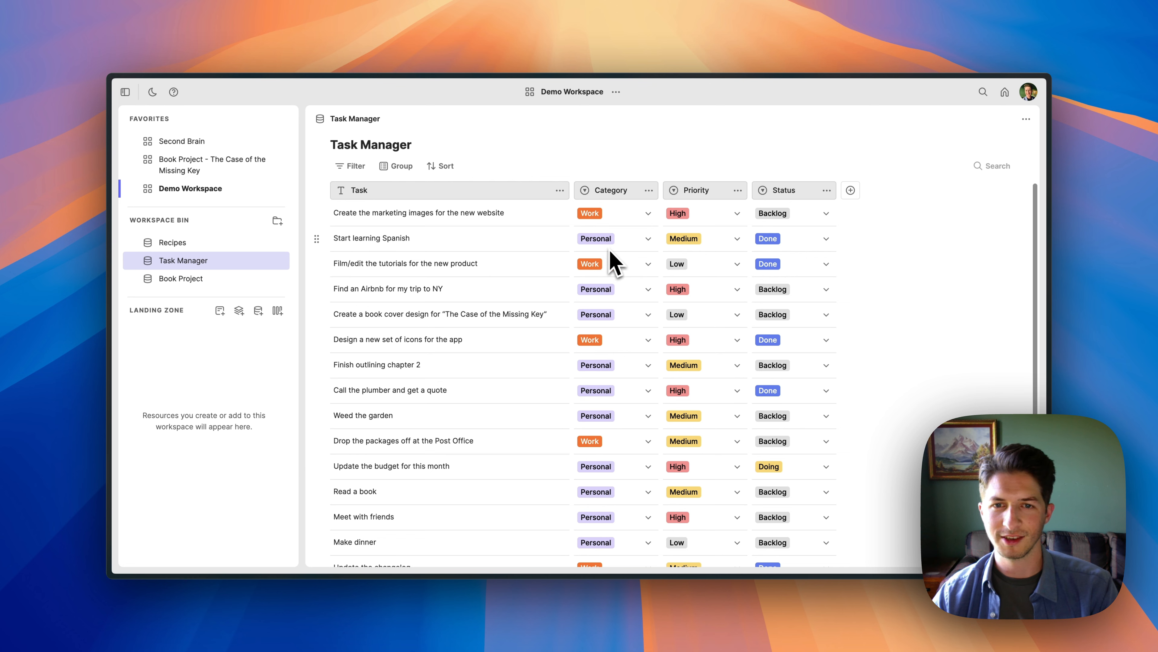
{"action": "left_click", "coordinate": [400, 168]}
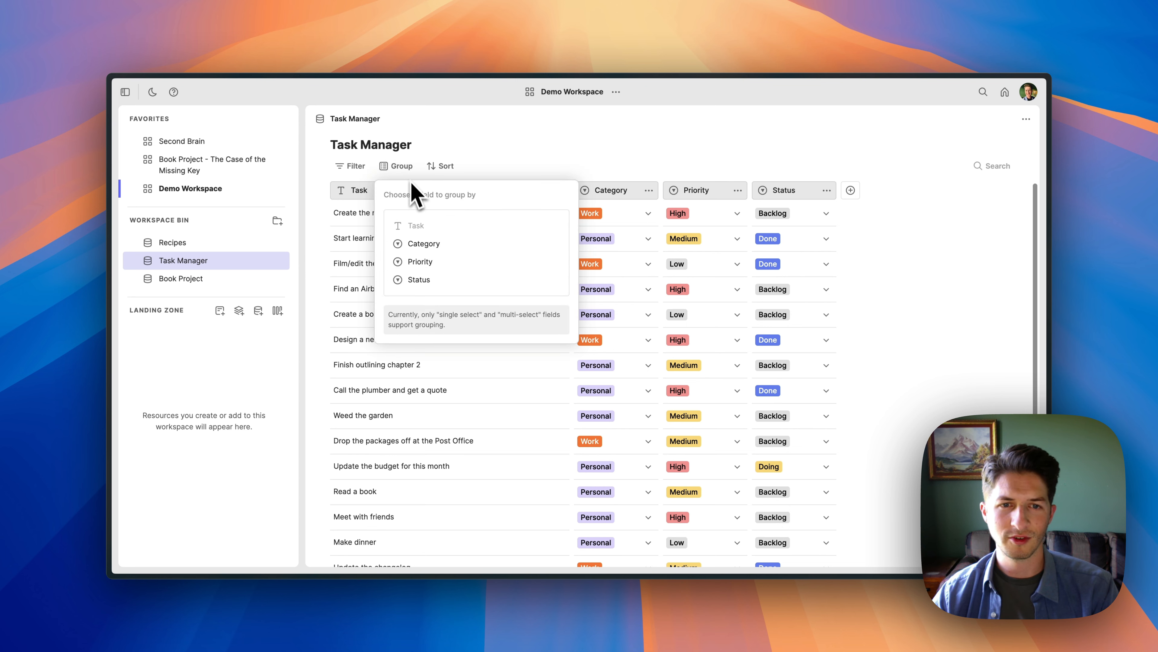
{"action": "left_click", "coordinate": [473, 250]}
{"action": "left_click", "coordinate": [564, 174]}
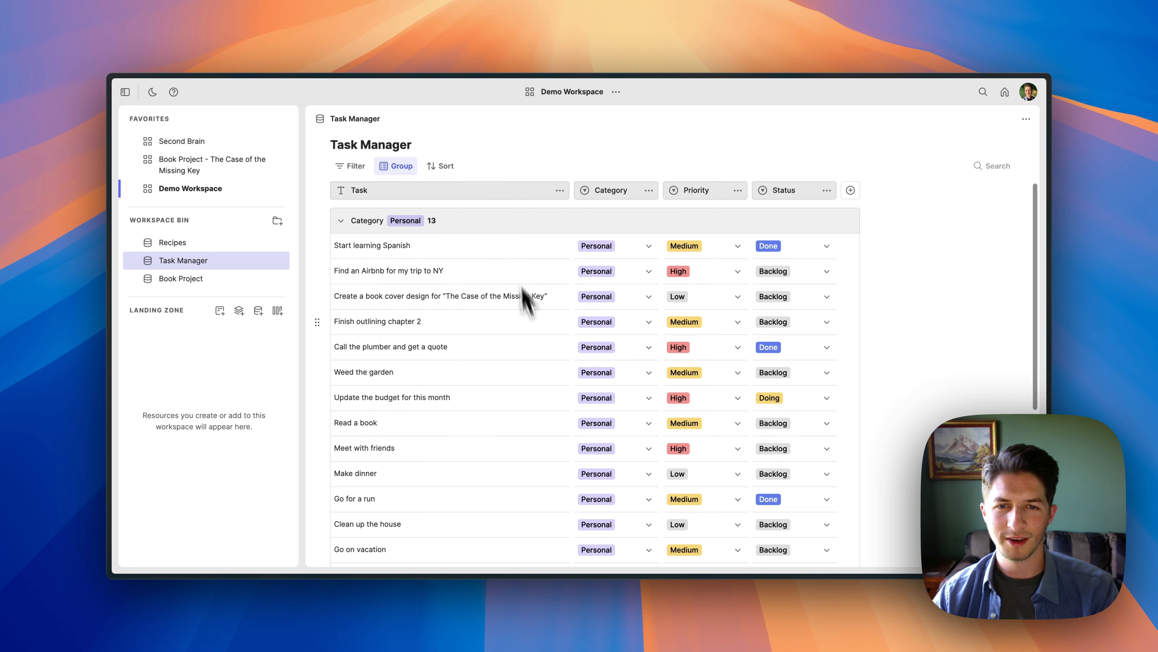
{"action": "scroll", "coordinate": [517, 317], "scroll_direction": "down", "scroll_amount": 5}
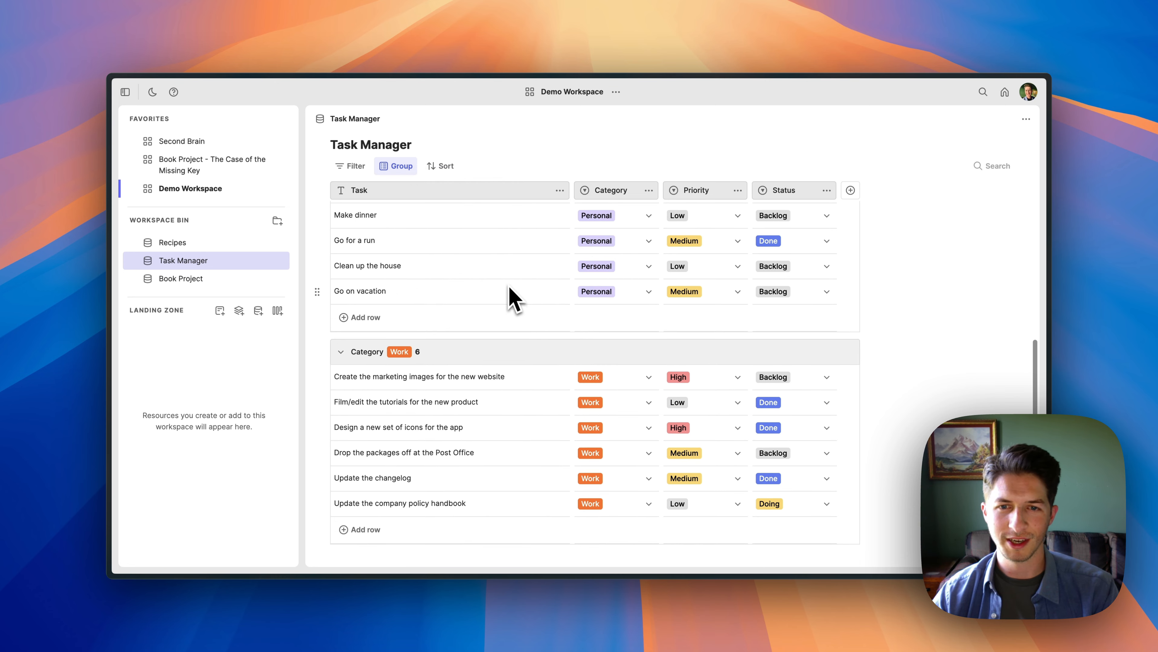
{"action": "scroll", "coordinate": [510, 287], "scroll_direction": "up", "scroll_amount": 5}
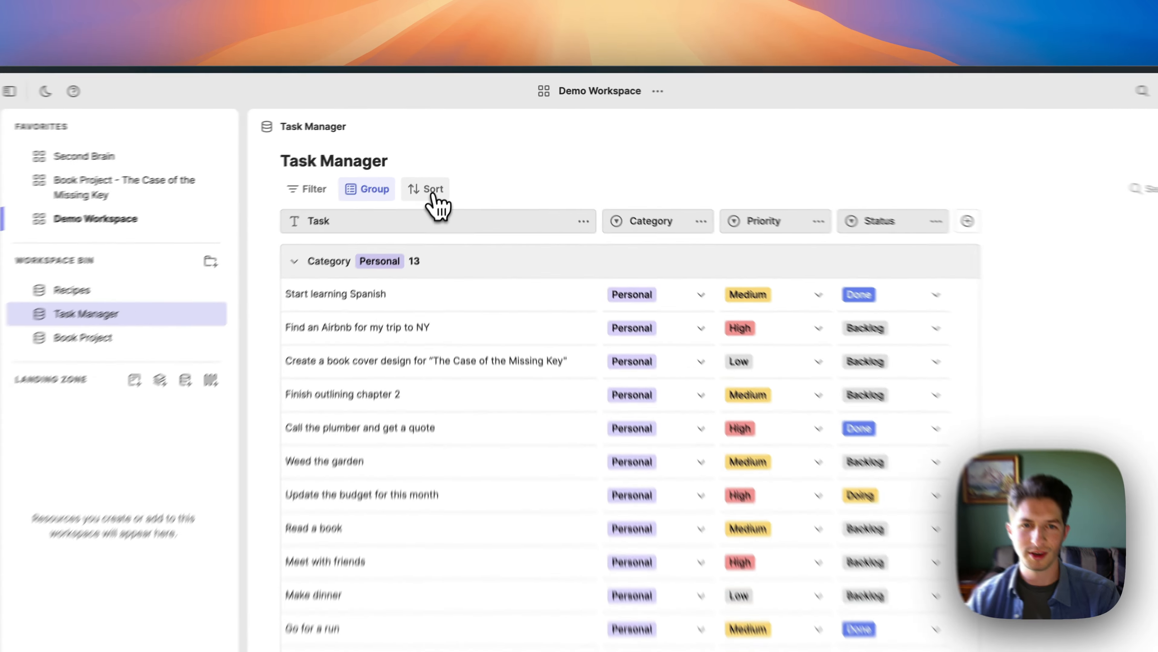
- Sort the grouped tasks by Priority and check the order in the Personal and Work groups
{"action": "left_click", "coordinate": [440, 166]}
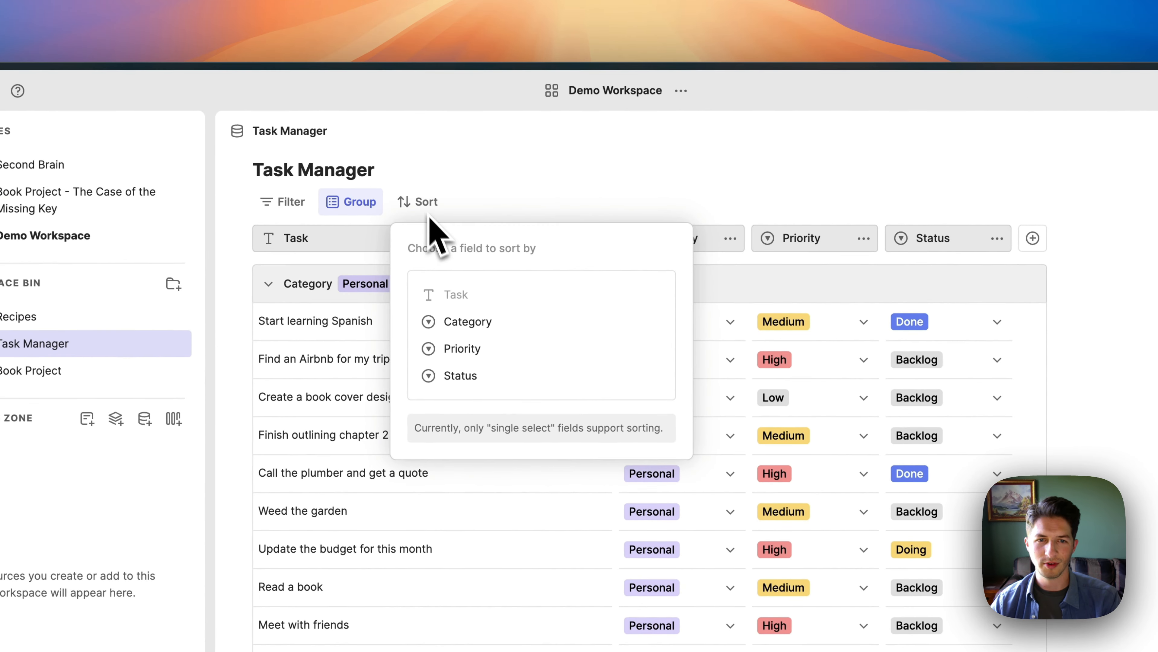
{"action": "left_click", "coordinate": [515, 351]}
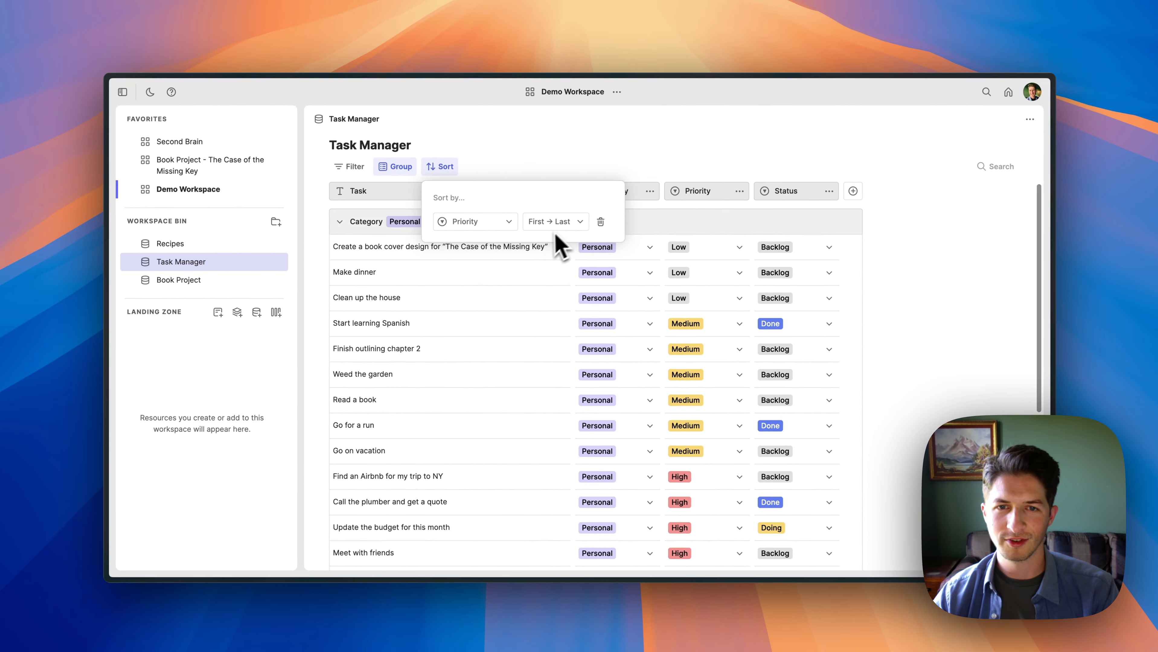
{"action": "left_click", "coordinate": [576, 156]}
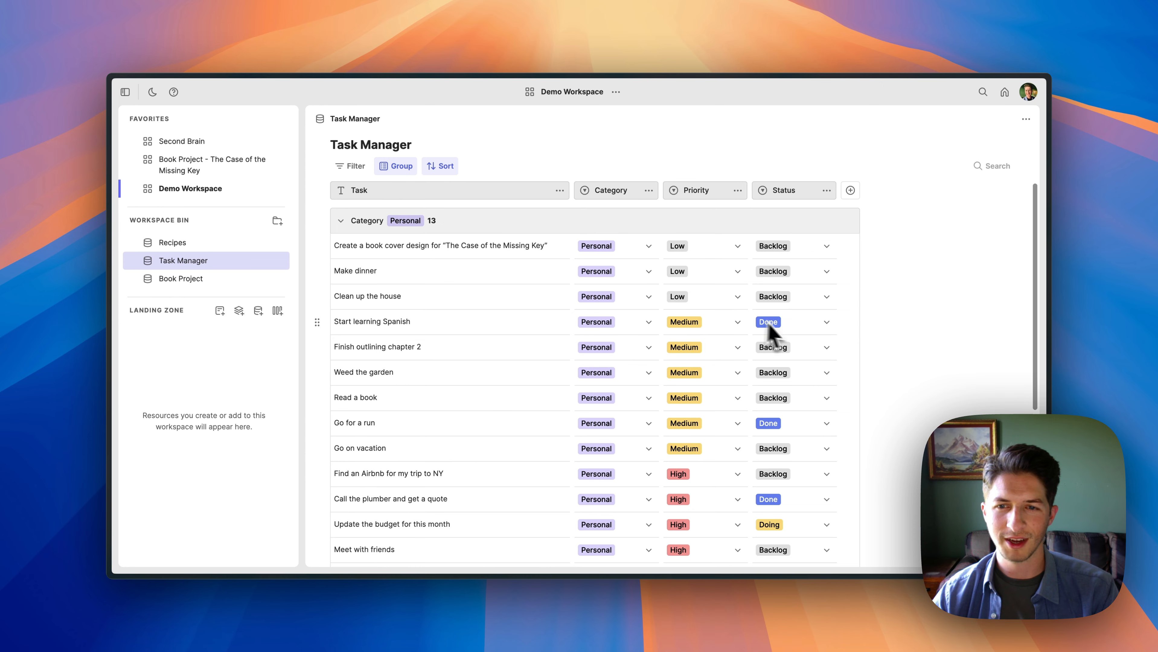
{"action": "scroll", "coordinate": [800, 445], "scroll_direction": "down", "scroll_amount": 6}
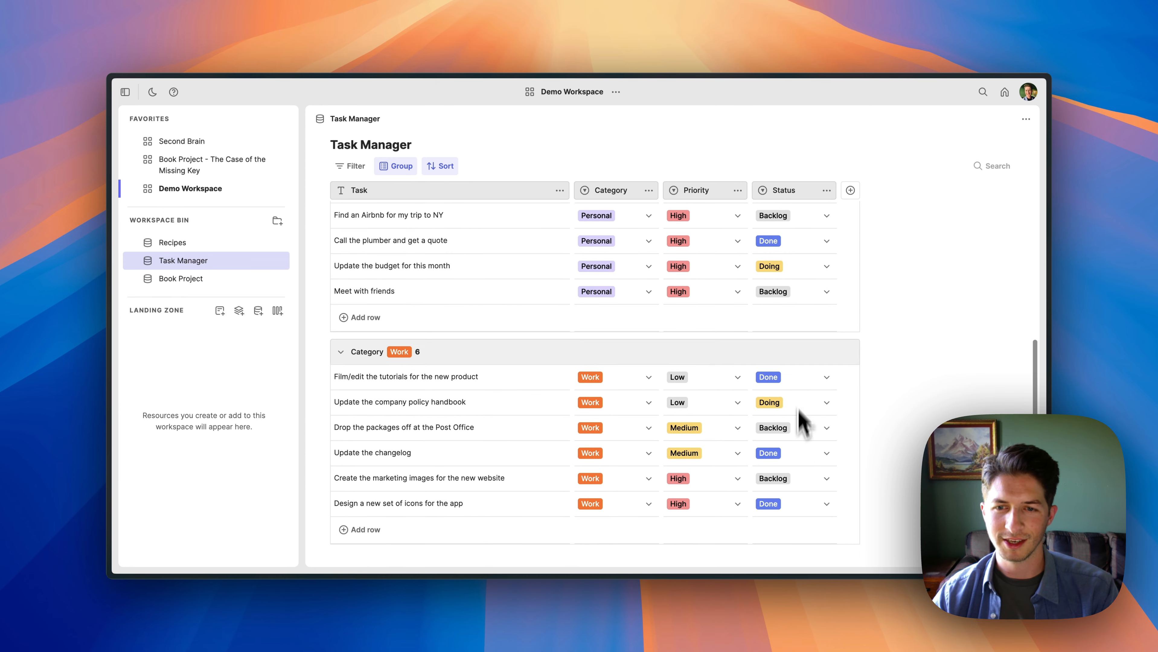
{"action": "scroll", "coordinate": [804, 372], "scroll_direction": "up", "scroll_amount": 5}
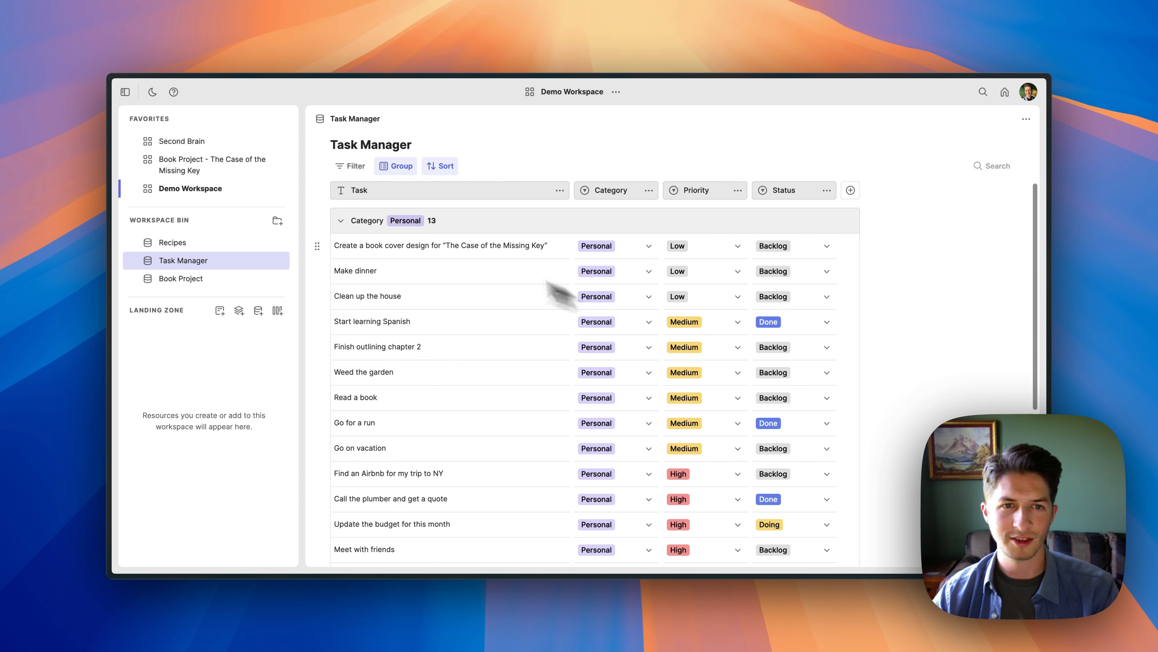
- Add a filter condition that only shows tasks whose Status is not Done
{"action": "left_click", "coordinate": [351, 167]}
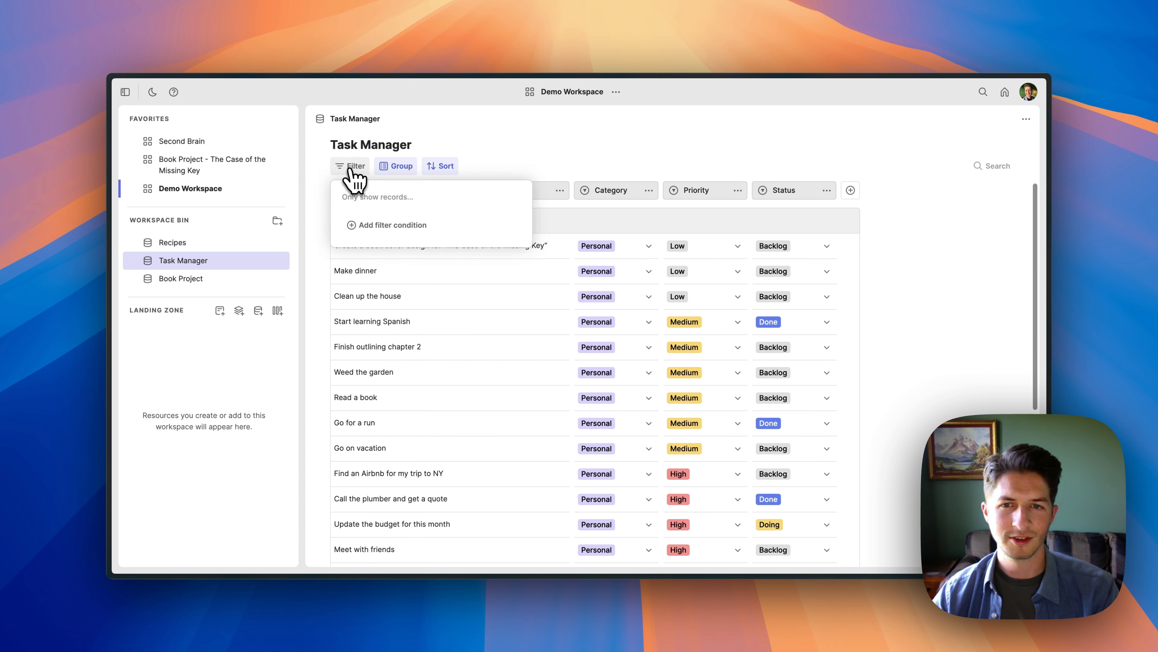
{"action": "left_click", "coordinate": [375, 226]}
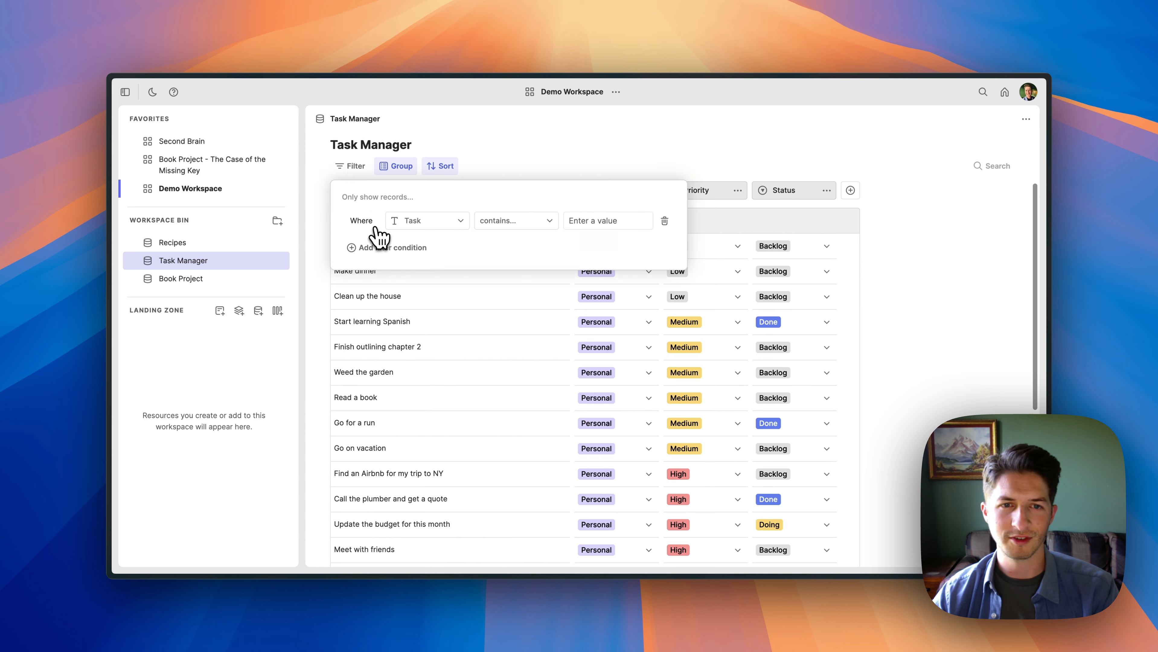
{"action": "left_click", "coordinate": [451, 224]}
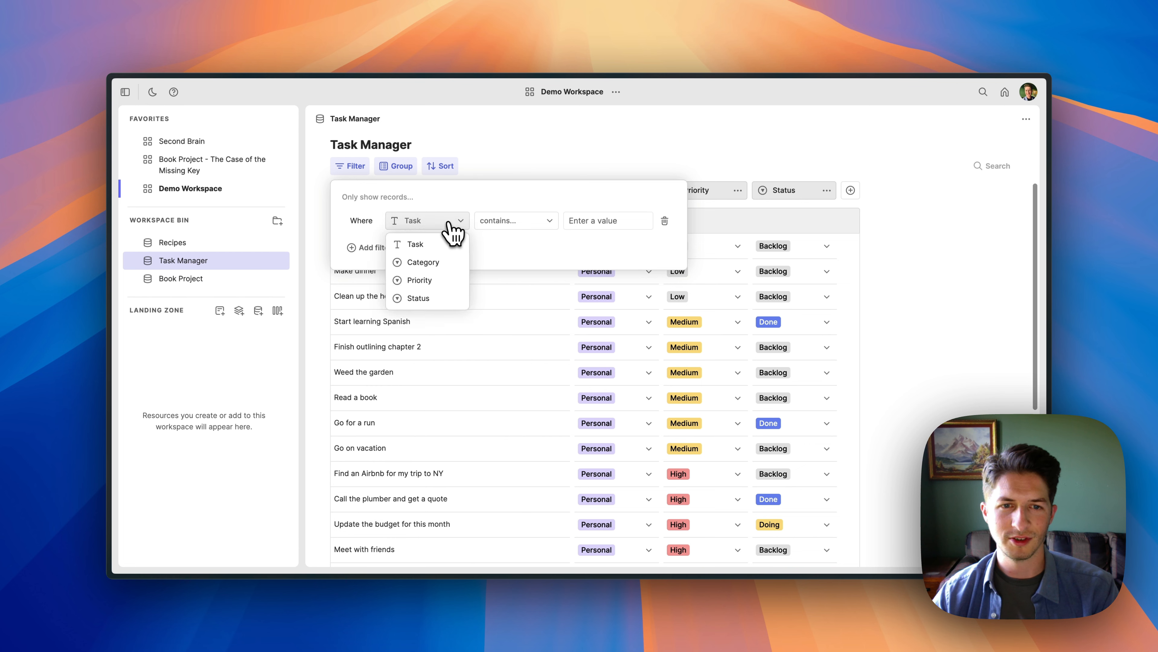
{"action": "left_click", "coordinate": [438, 298]}
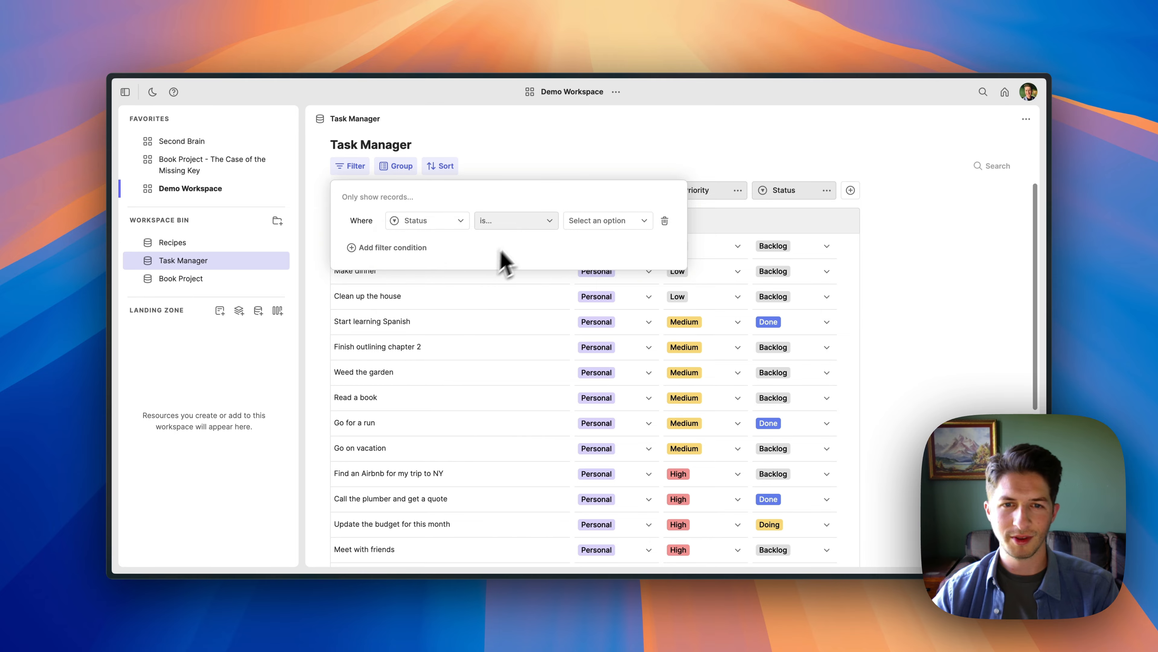
{"action": "left_click", "coordinate": [530, 221]}
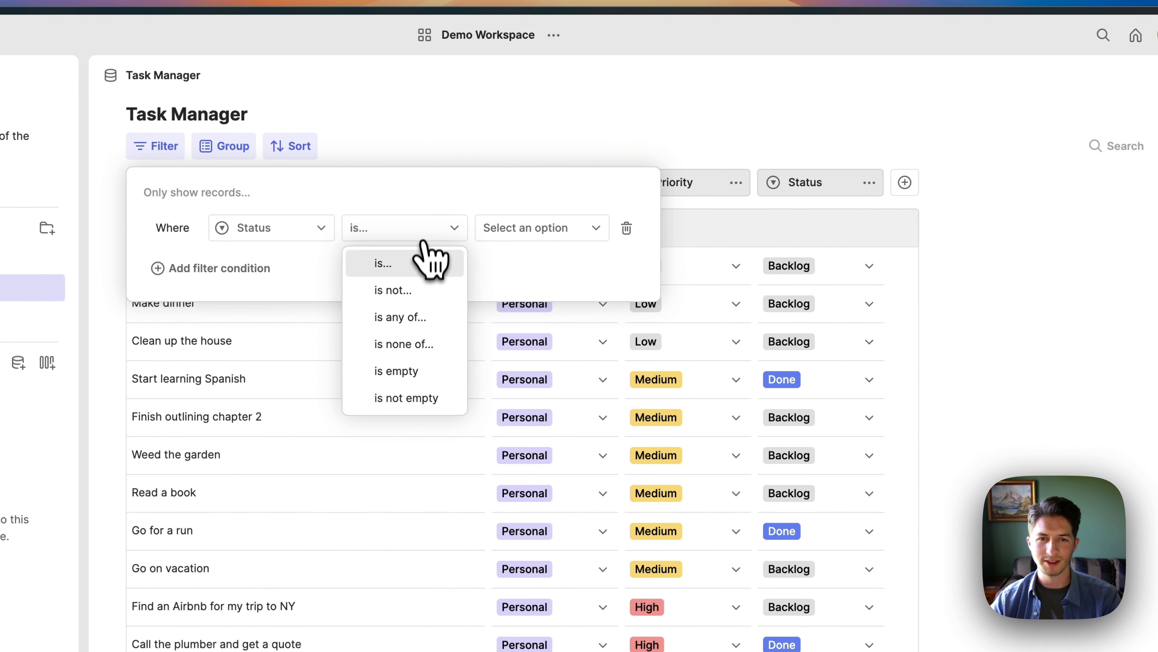
{"action": "left_click", "coordinate": [427, 292]}
{"action": "left_click", "coordinate": [526, 234]}
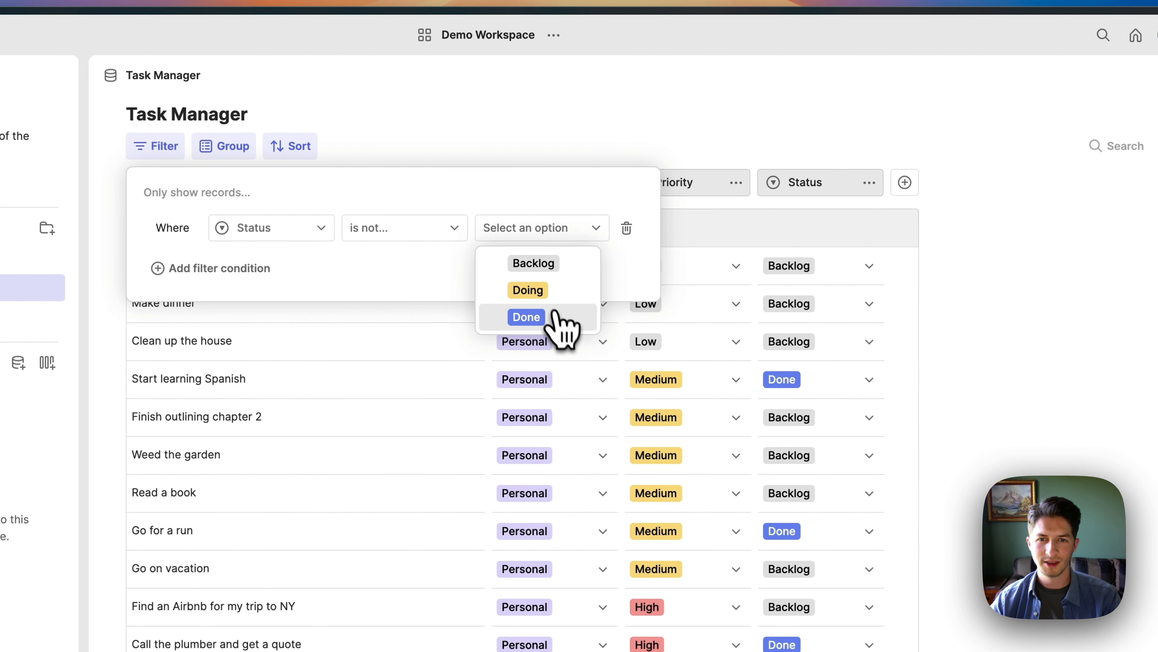
{"action": "left_click", "coordinate": [548, 317]}
{"action": "left_click", "coordinate": [567, 146]}
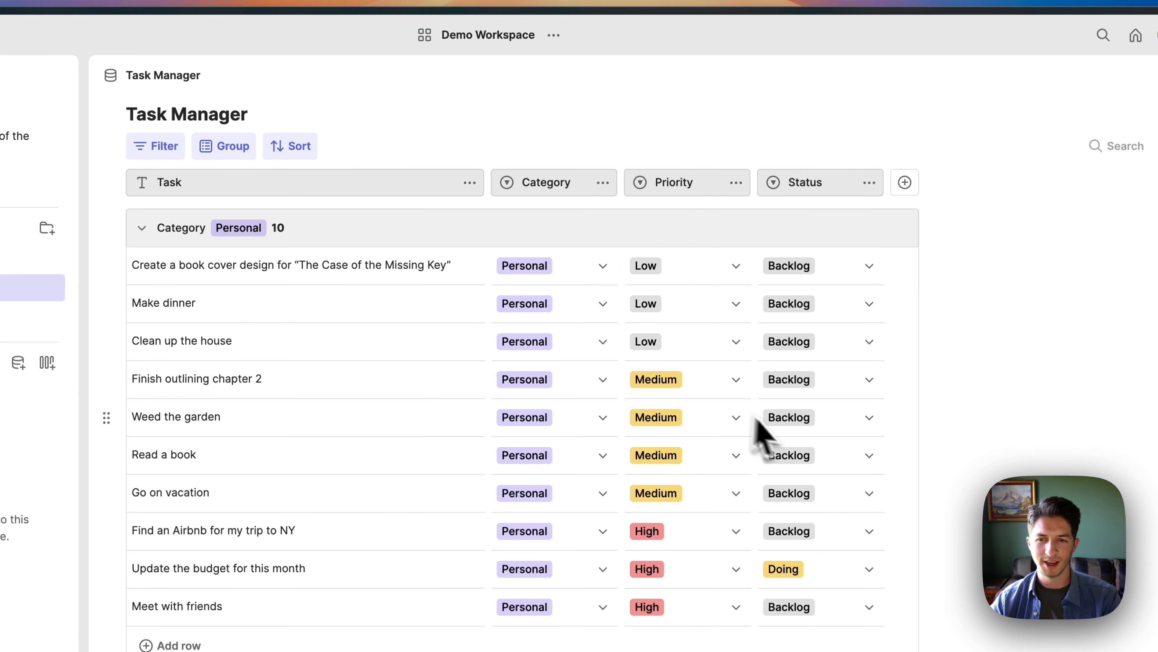
- Set the Status of the "Update the company policy handbook" task in the Work group to Done
{"action": "scroll", "coordinate": [731, 389], "scroll_direction": "down", "scroll_amount": 3}
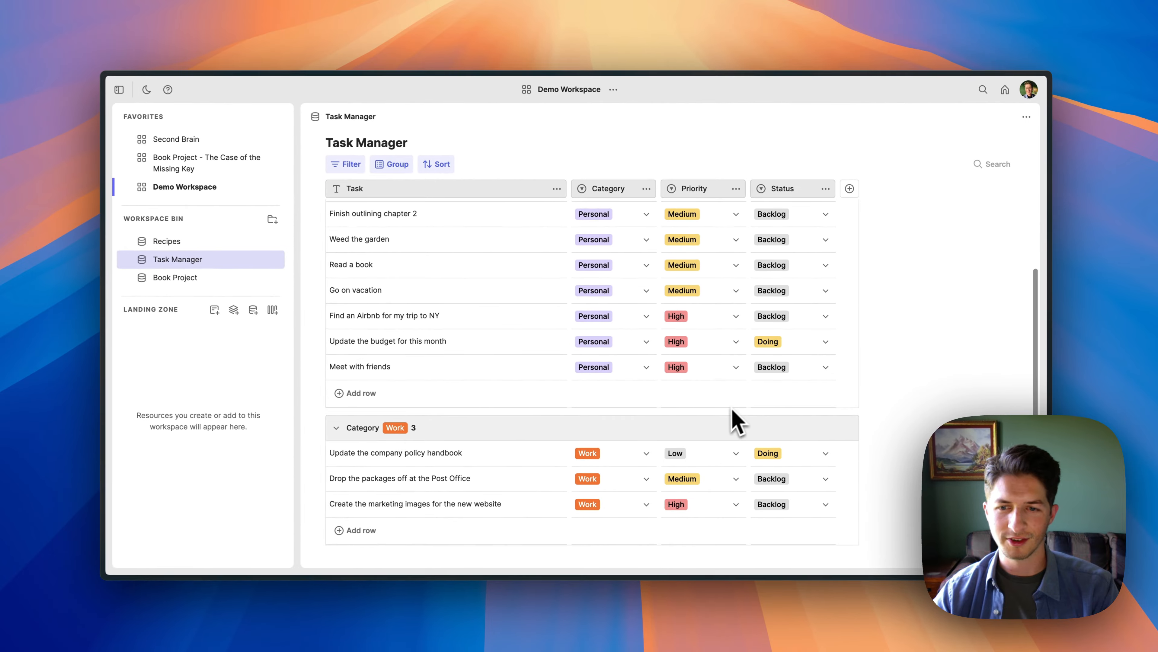
{"action": "left_click", "coordinate": [789, 461]}
{"action": "left_click", "coordinate": [804, 460]}
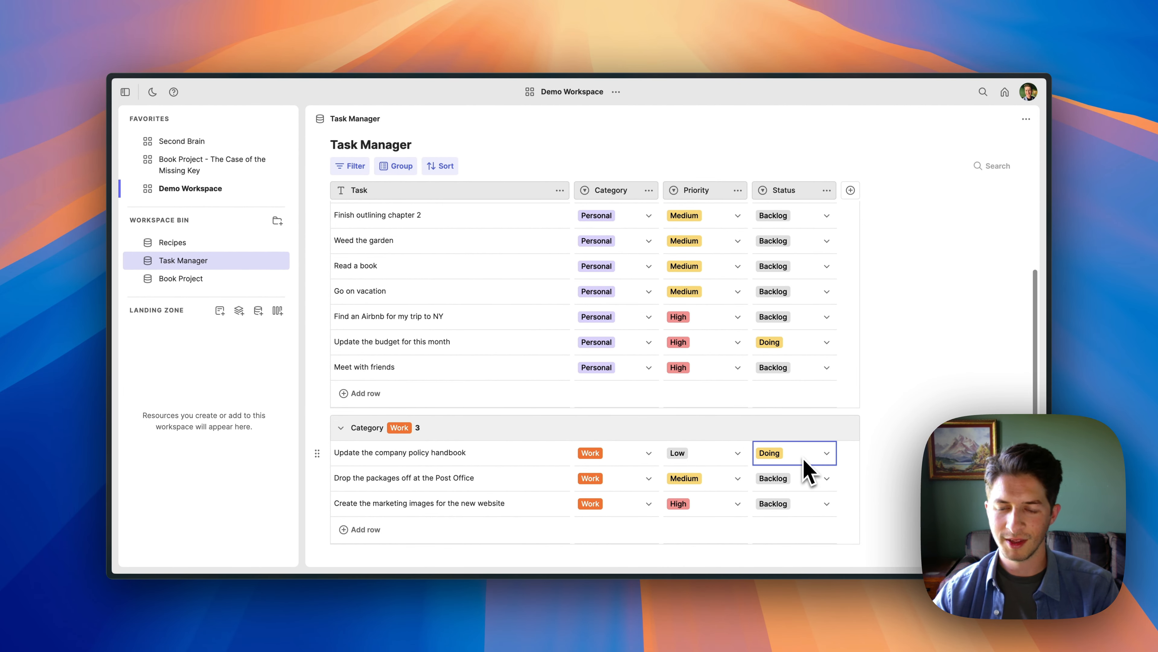
{"action": "left_click", "coordinate": [802, 459]}
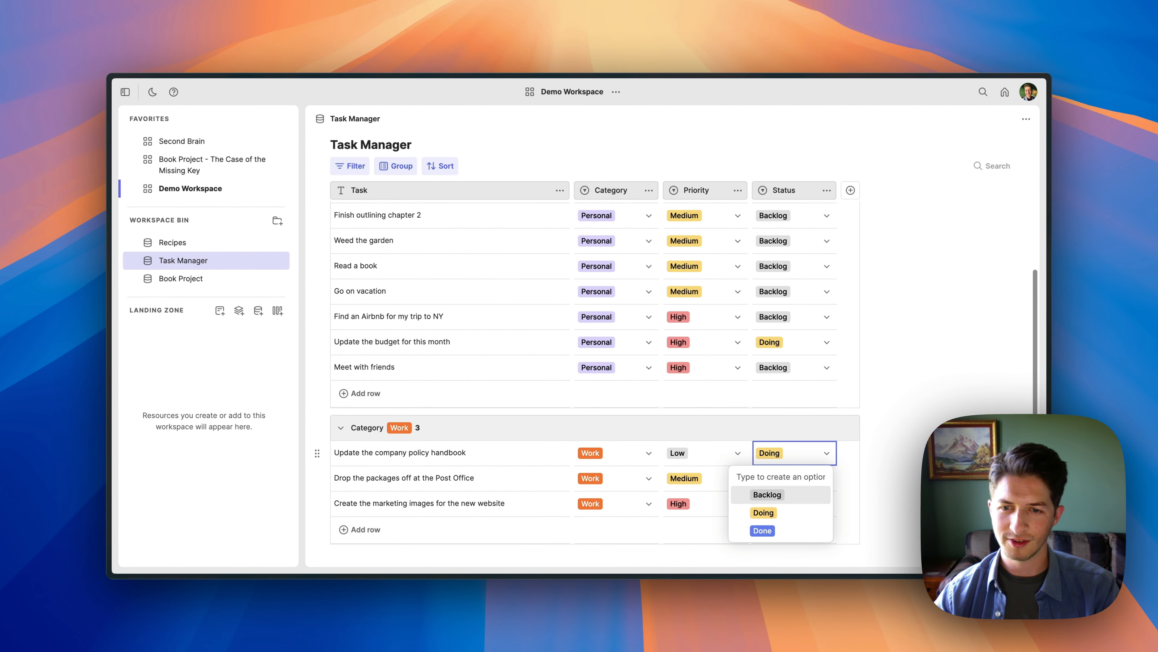
{"action": "key", "text": "Down"}
{"action": "key", "text": "Down"}
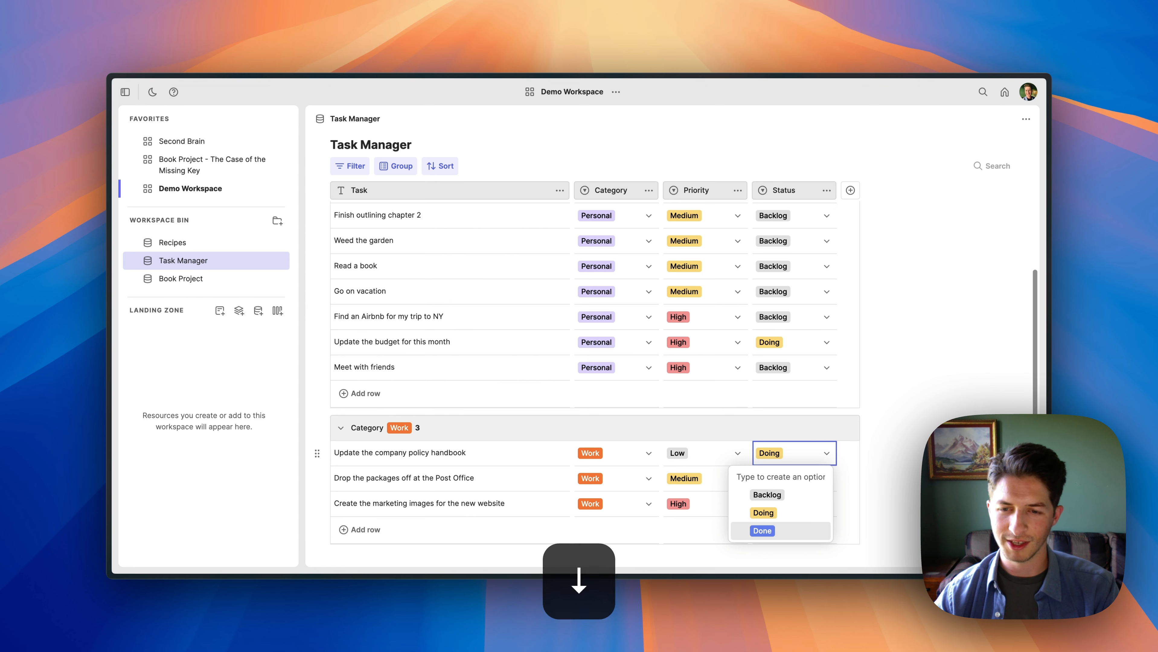
{"action": "key", "text": "Return"}
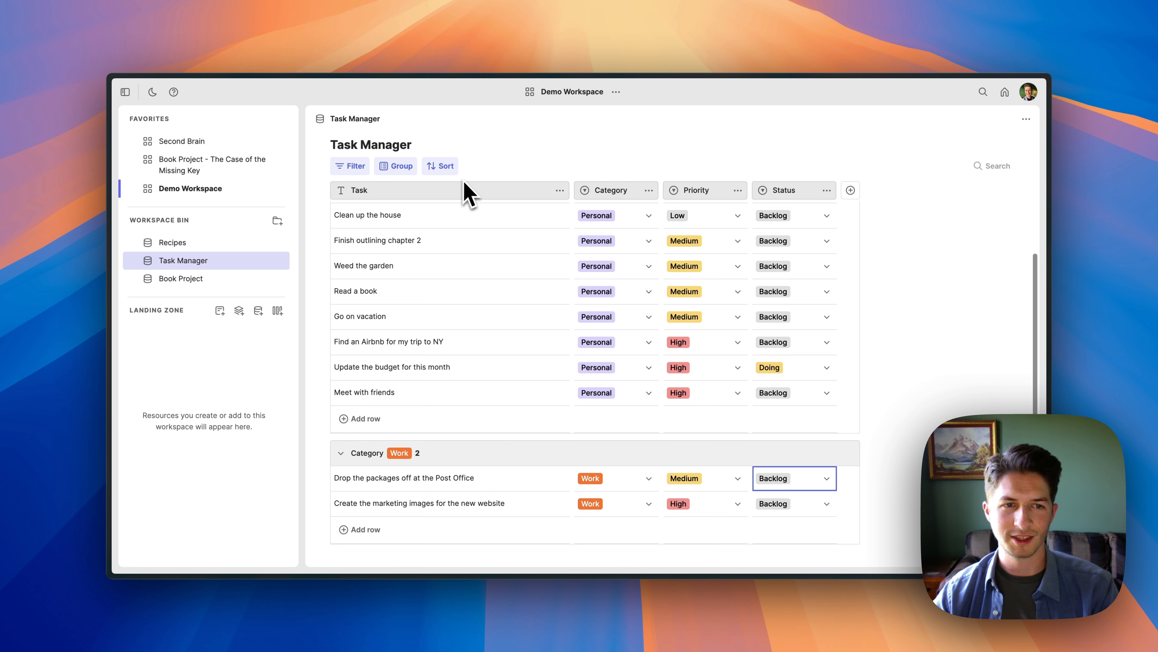
{"action": "scroll", "coordinate": [530, 209], "scroll_direction": "up", "scroll_amount": 3}
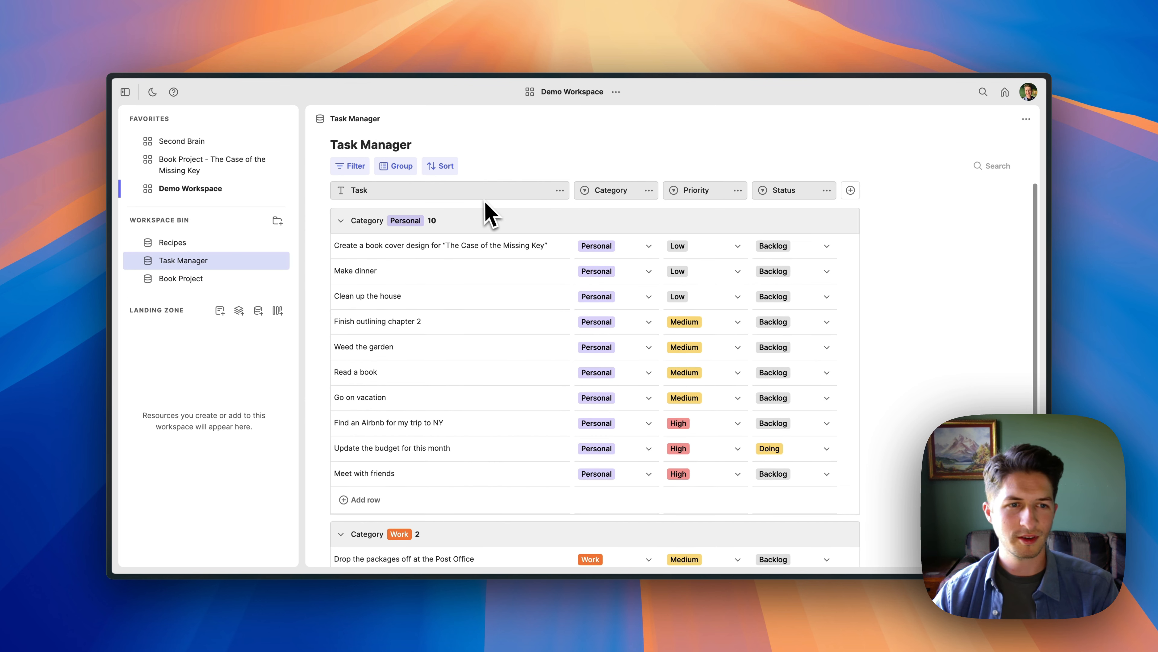
- Open the Book Project table, view the "Chapter — The Holiday" document beside it and close the document
{"action": "left_click", "coordinate": [219, 290]}
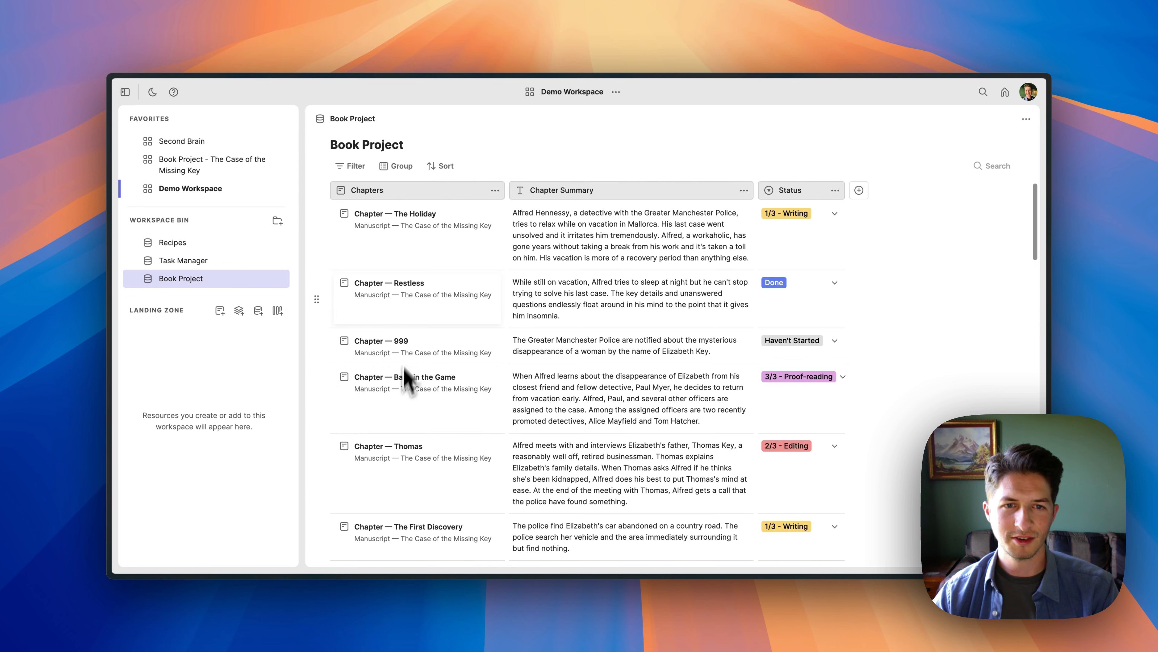
{"action": "left_click", "coordinate": [414, 216]}
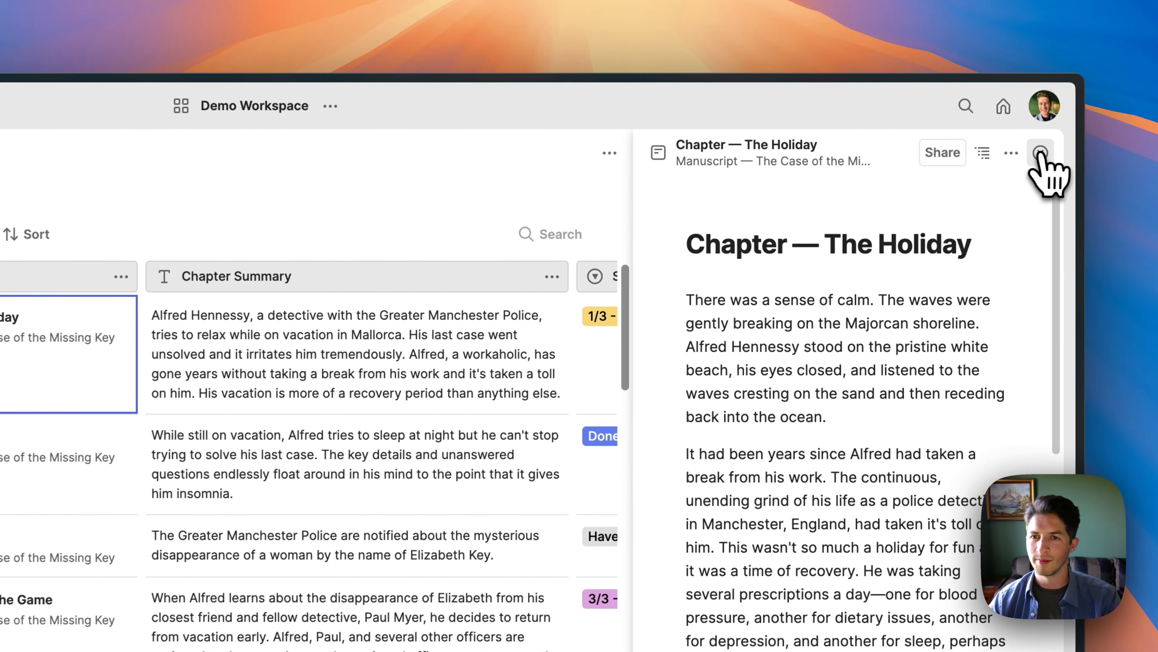
{"action": "left_click", "coordinate": [1026, 119]}
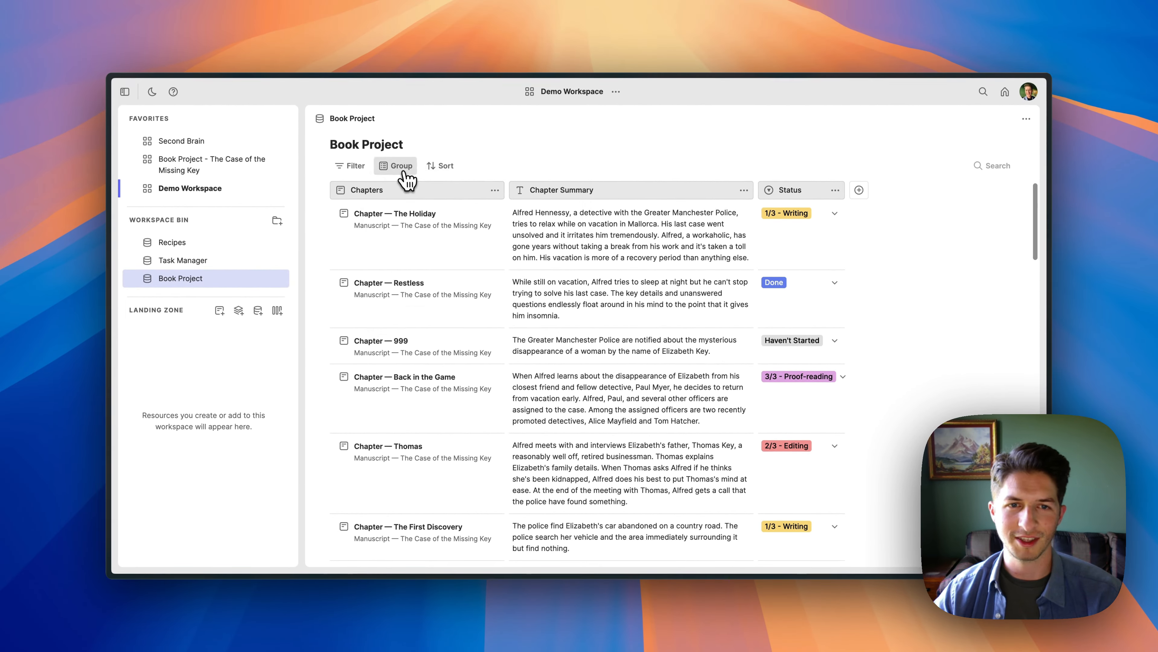
- Group the Book Project chapters by Status and collapse the Haven't Started group
{"action": "left_click", "coordinate": [370, 139]}
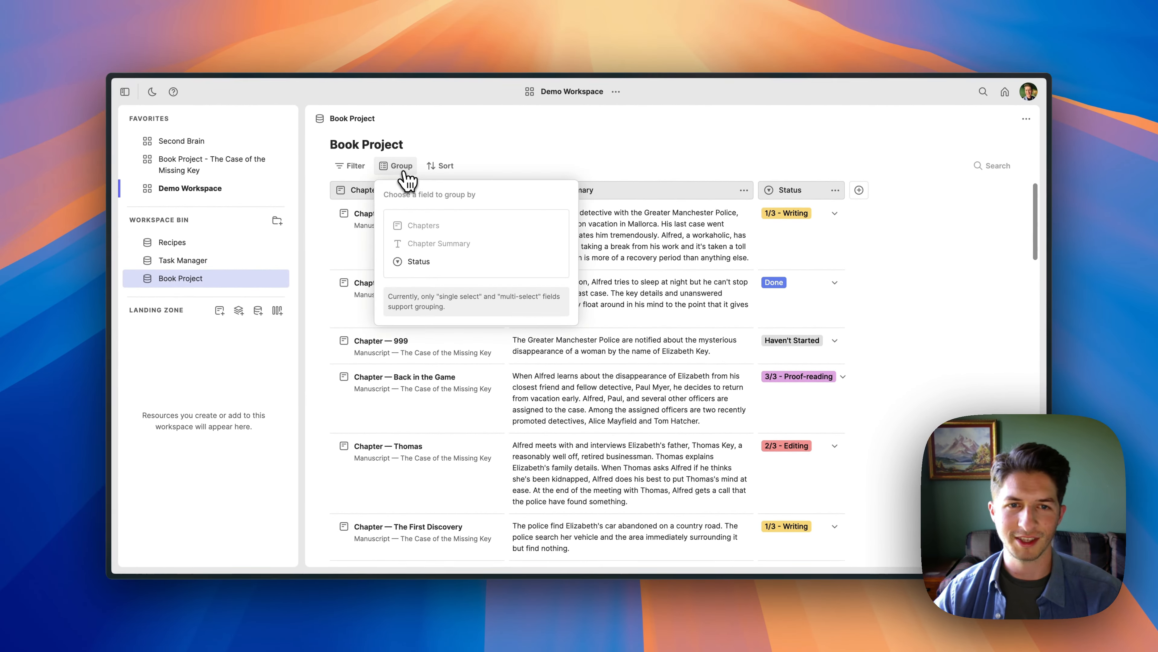
{"action": "left_click", "coordinate": [441, 270]}
{"action": "left_click", "coordinate": [614, 162]}
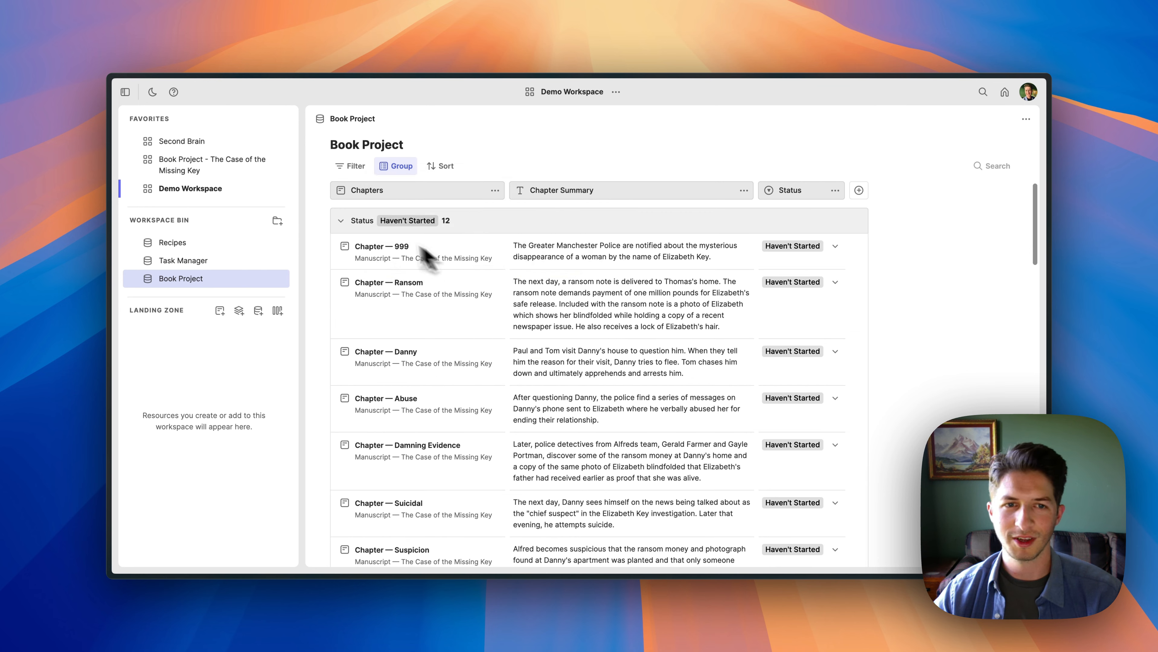
{"action": "left_click", "coordinate": [341, 221]}
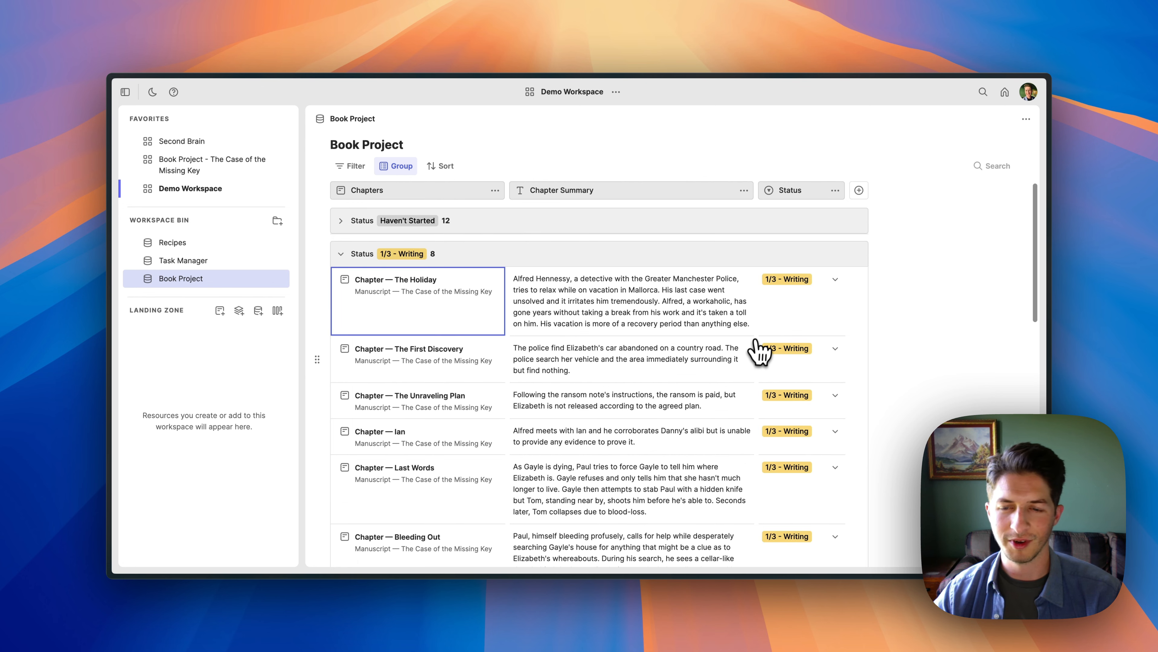
{"action": "scroll", "coordinate": [754, 354], "scroll_direction": "down", "scroll_amount": 3}
{"action": "scroll", "coordinate": [755, 353], "scroll_direction": "down", "scroll_amount": 10}
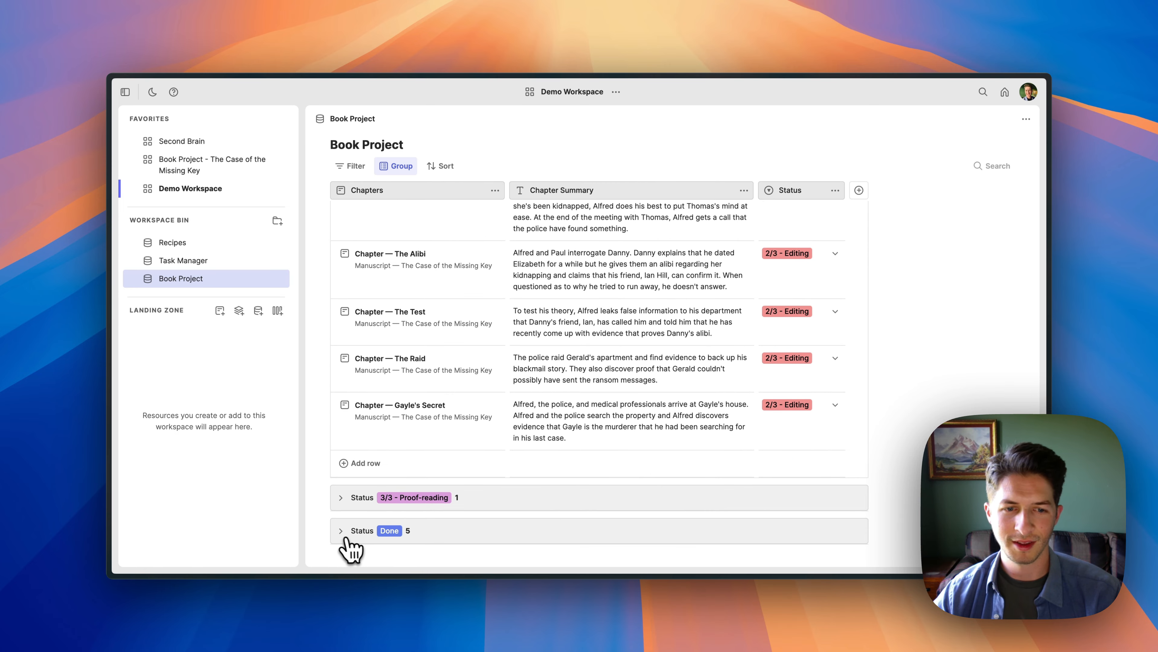
{"action": "scroll", "coordinate": [589, 322], "scroll_direction": "up", "scroll_amount": 10}
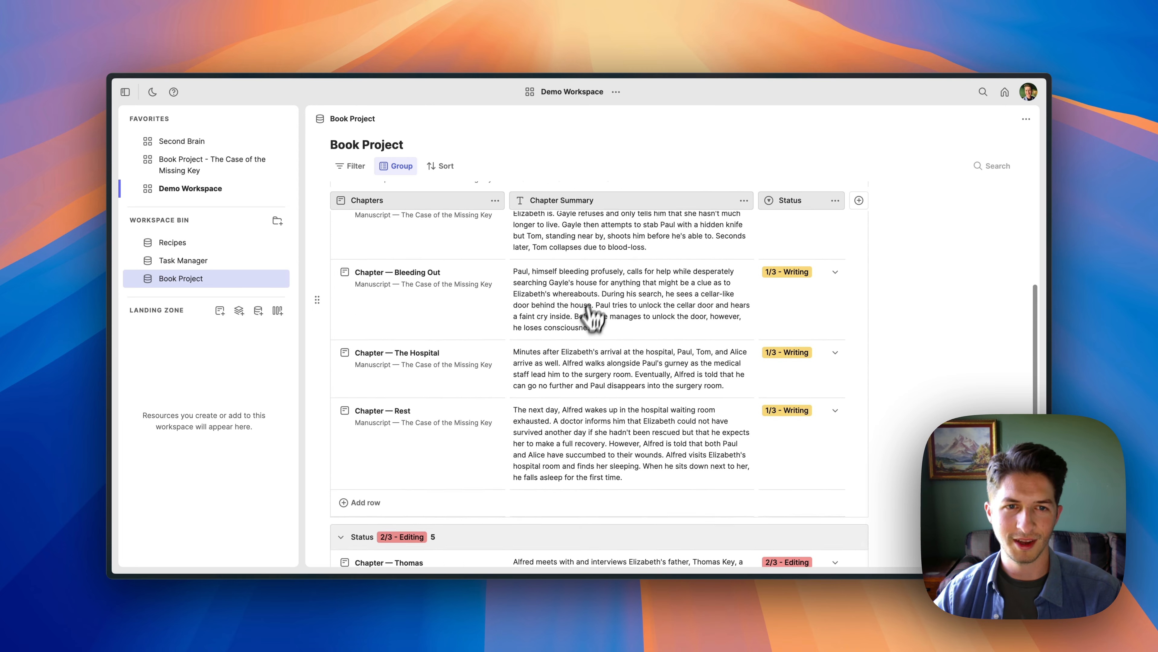
{"action": "scroll", "coordinate": [609, 265], "scroll_direction": "up", "scroll_amount": 3}
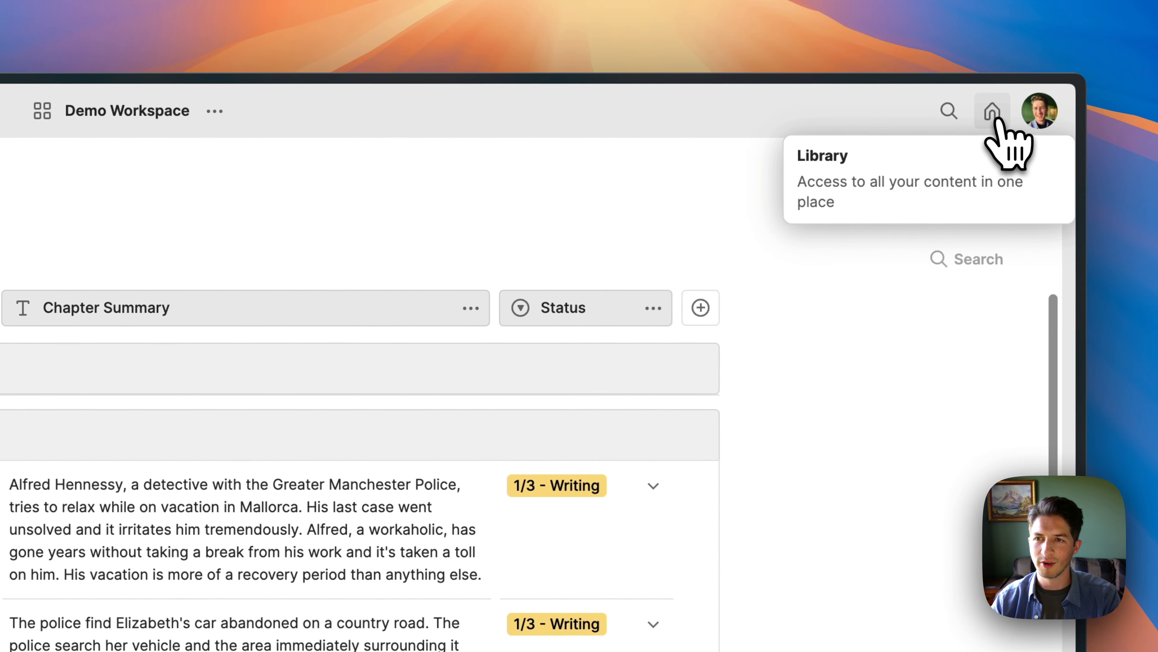
- Open the library's list of databases and create a new database
{"action": "left_click", "coordinate": [1096, 89]}
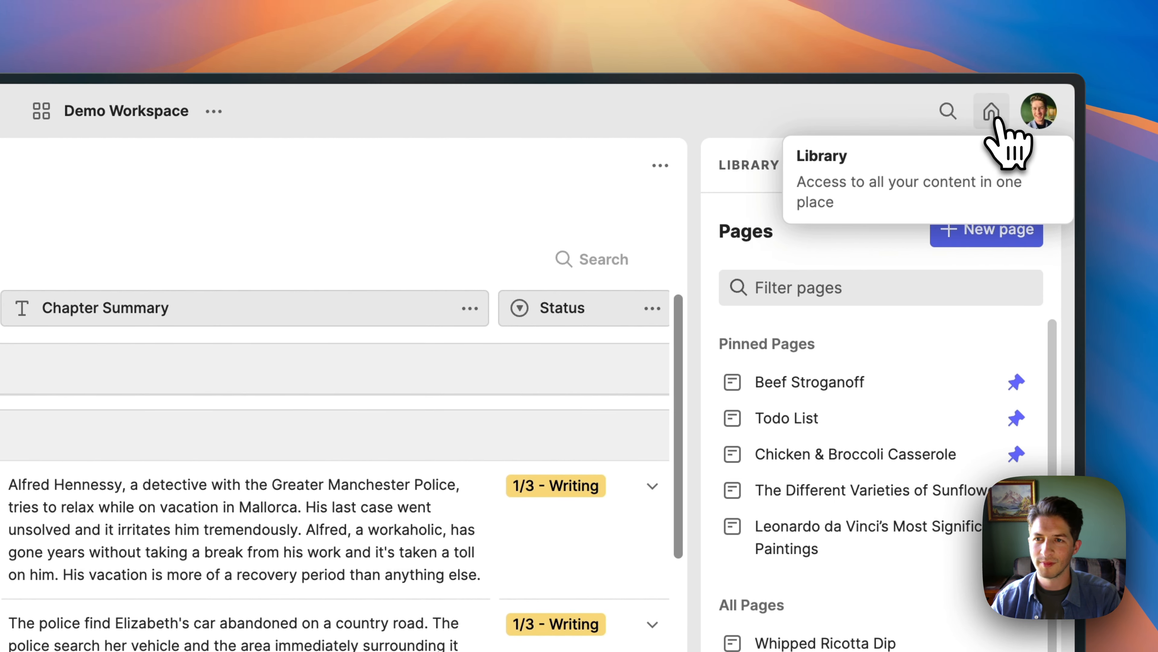
{"action": "left_click", "coordinate": [990, 177]}
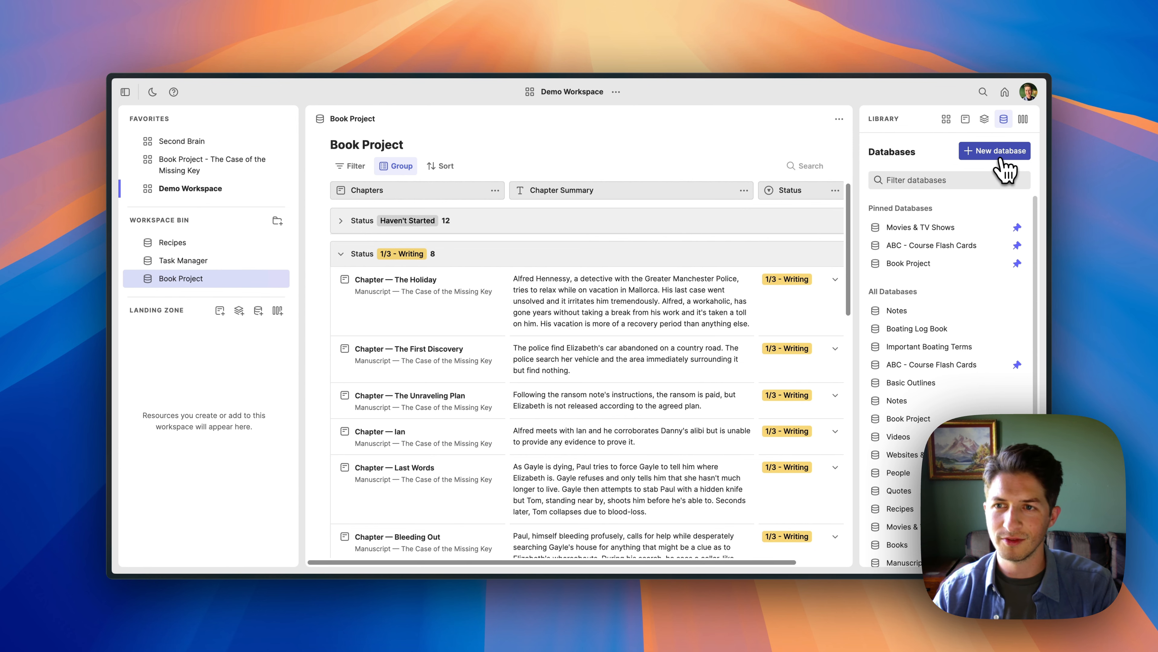
{"action": "left_click", "coordinate": [1001, 157]}
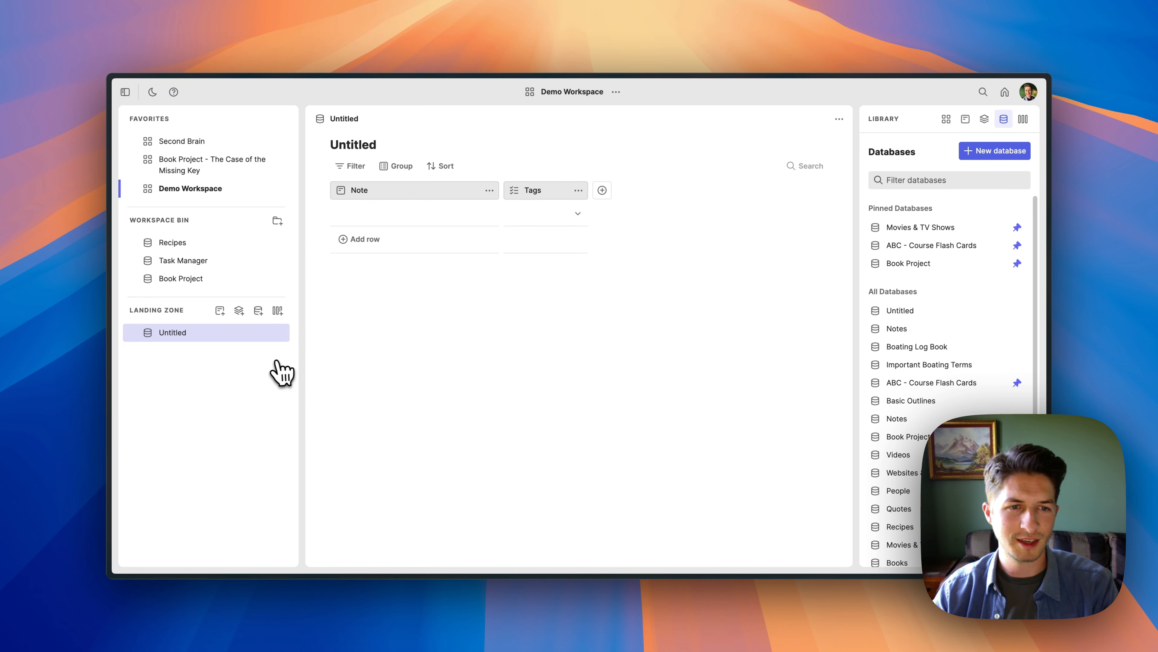
- Rename the untitled database in the Landing Zone as "Recipes 2"
{"action": "mouse_move", "coordinate": [252, 335]}
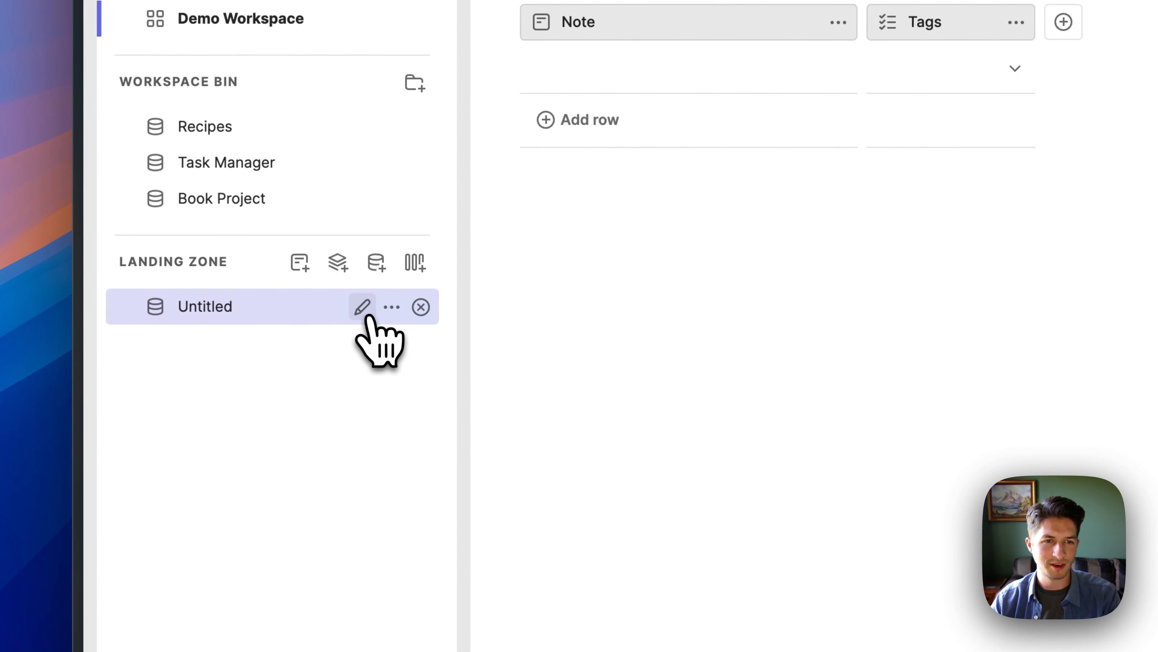
{"action": "left_click", "coordinate": [368, 316]}
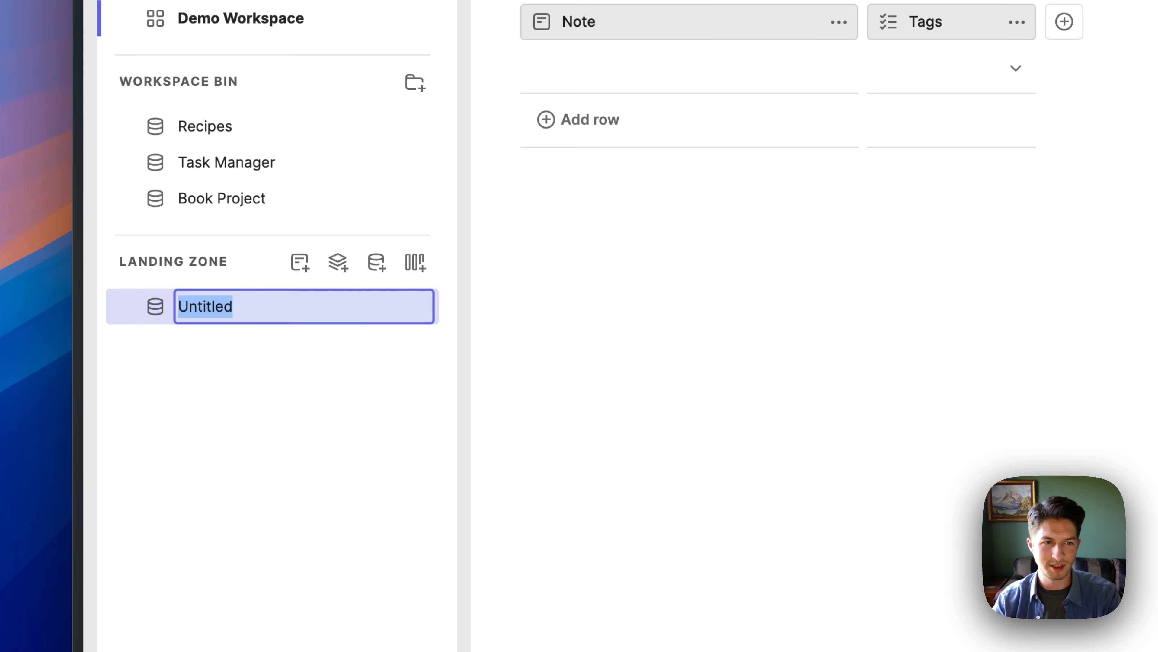
{"action": "type", "text": "Recipes 2"}
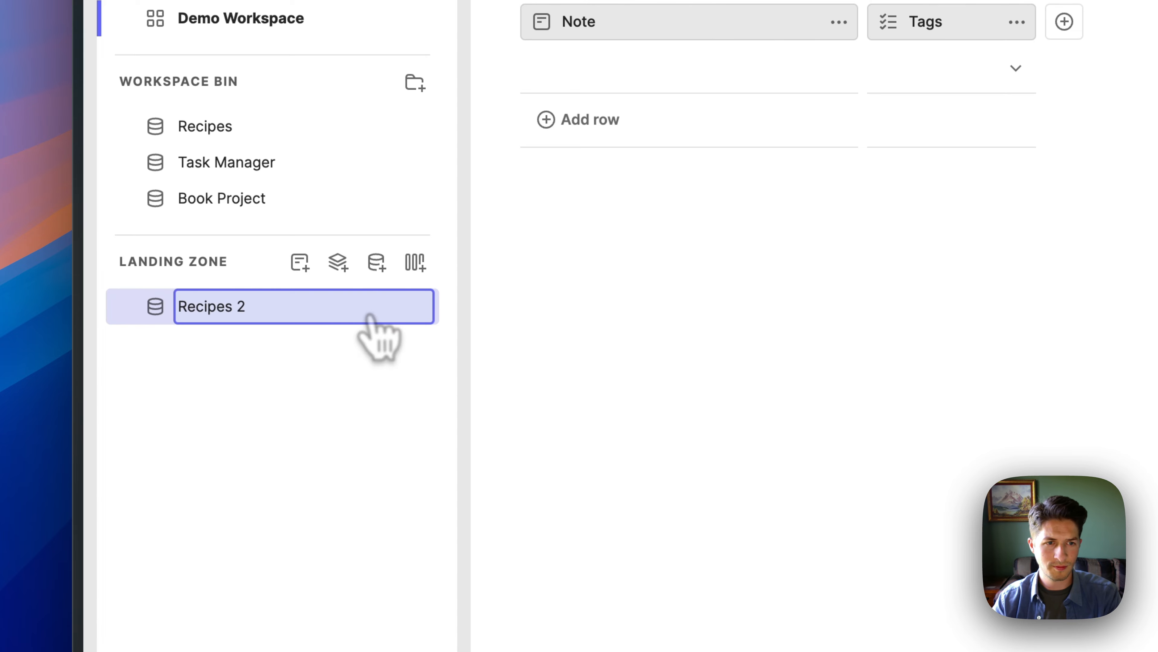
{"action": "key", "text": "Return"}
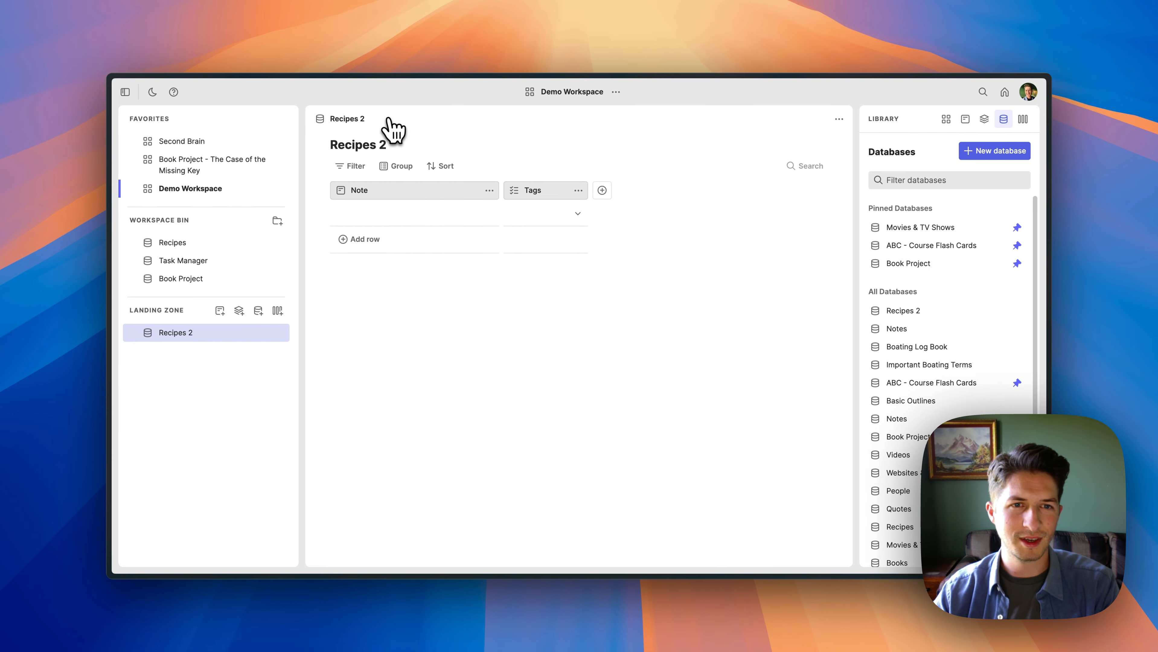
{"action": "left_click", "coordinate": [353, 122]}
{"action": "left_click", "coordinate": [377, 147]}
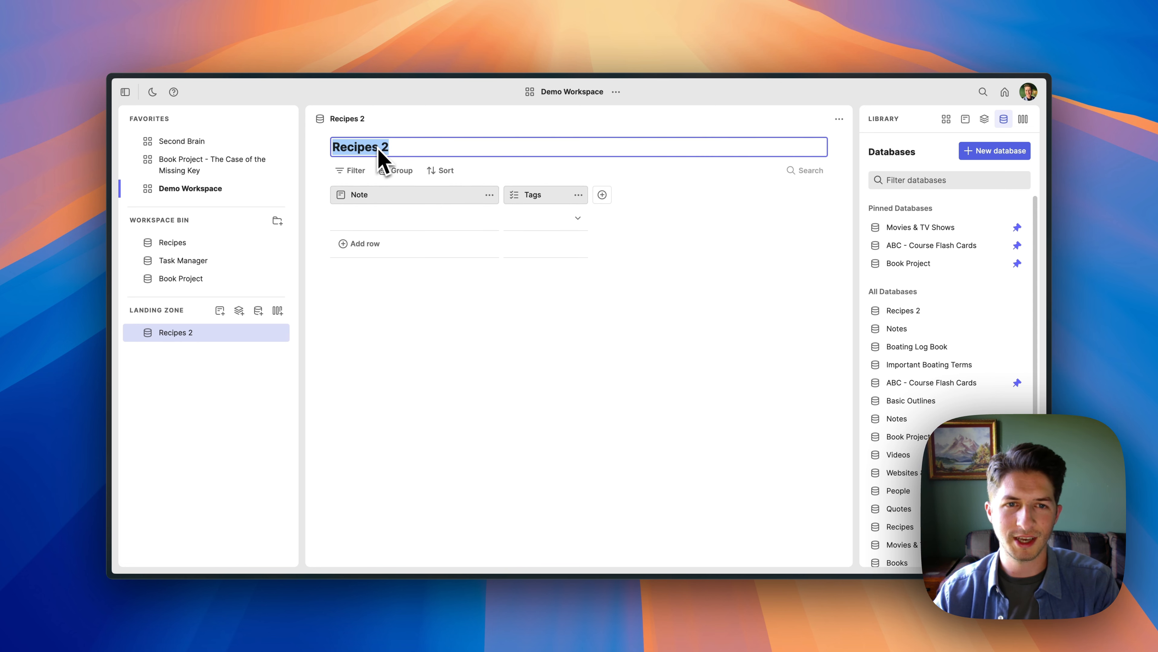
{"action": "left_click", "coordinate": [468, 130]}
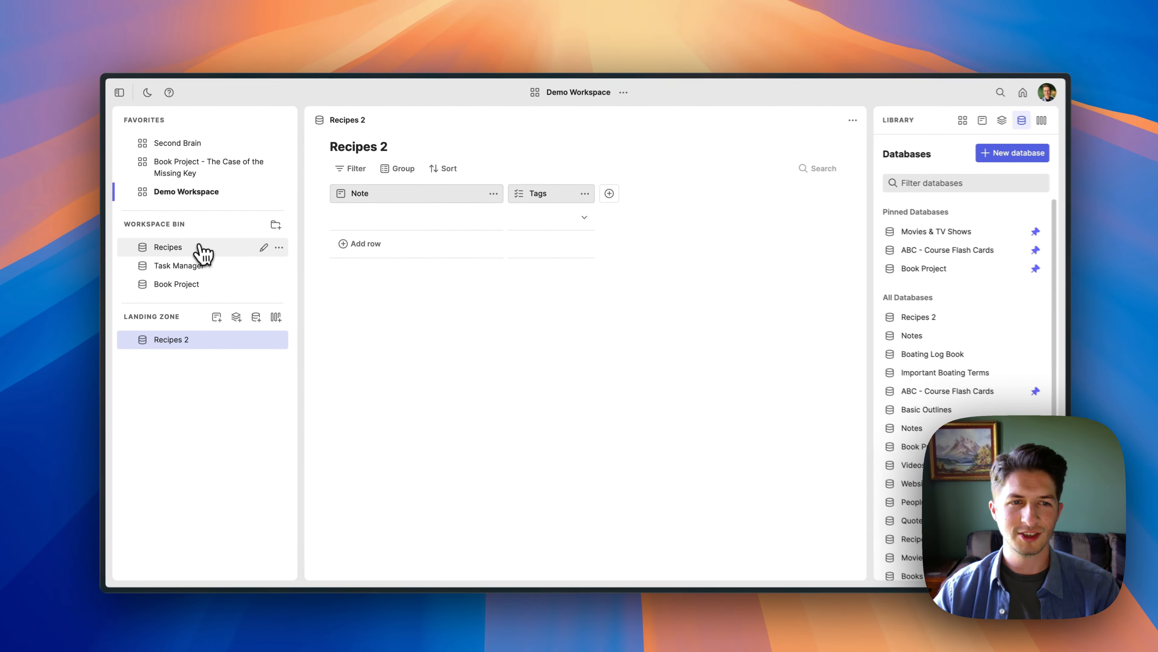
- Open the original Recipes table, view the settings and options of its Dish Type field, and close them without changes
{"action": "left_click", "coordinate": [81, 412]}
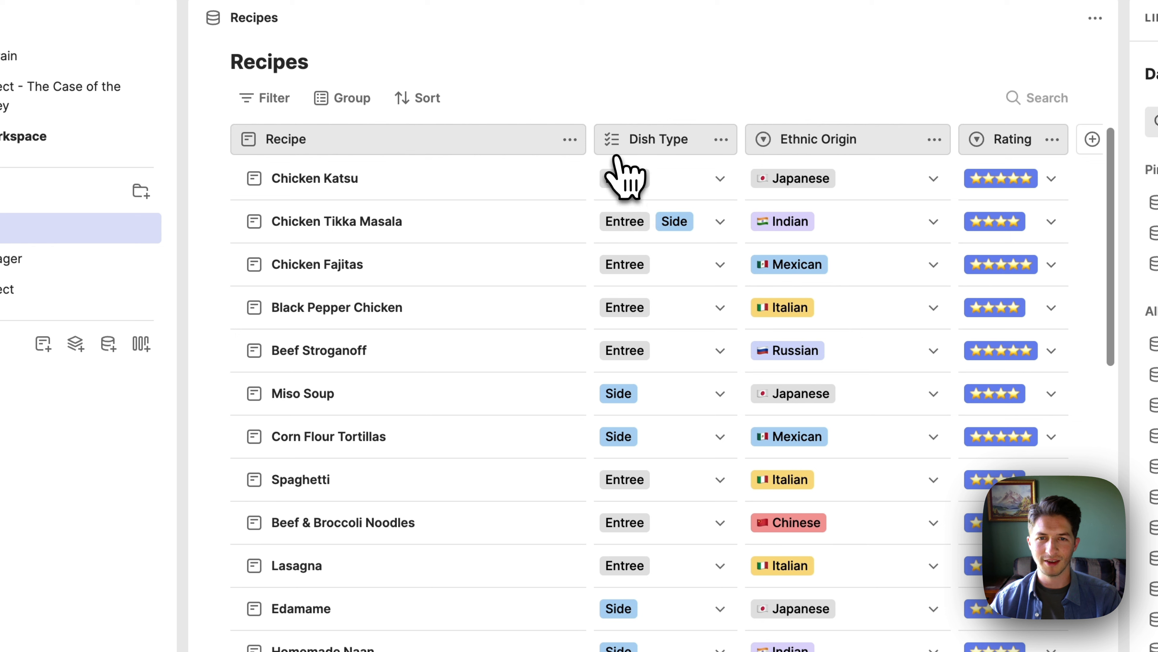
{"action": "left_click", "coordinate": [721, 139]}
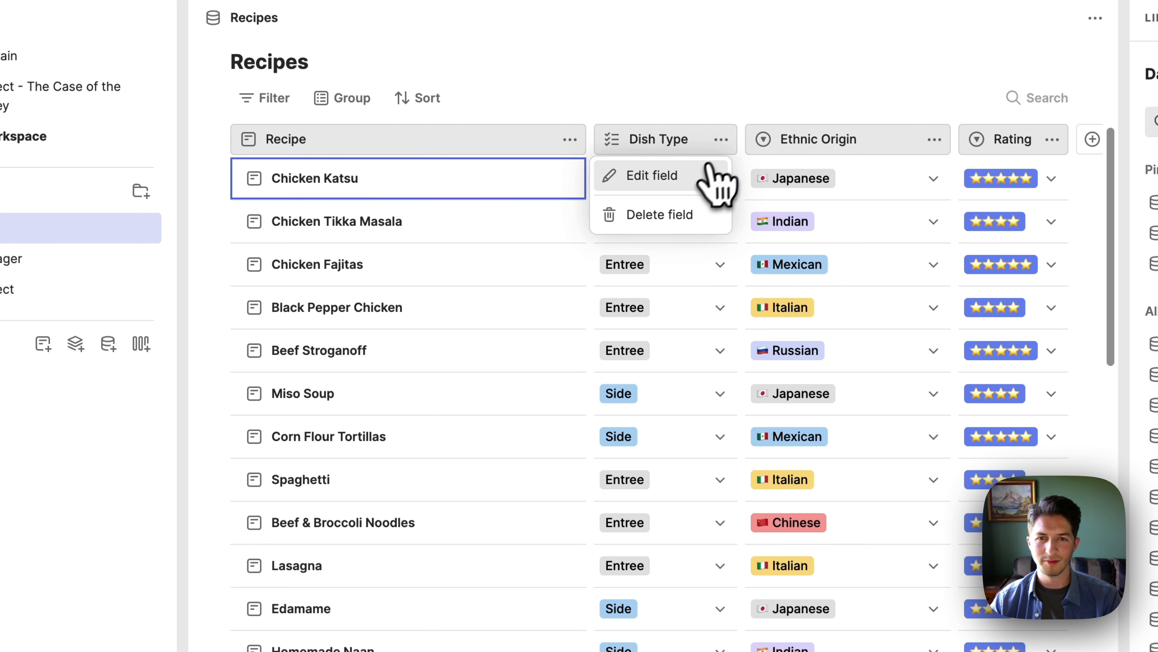
{"action": "left_click", "coordinate": [713, 175]}
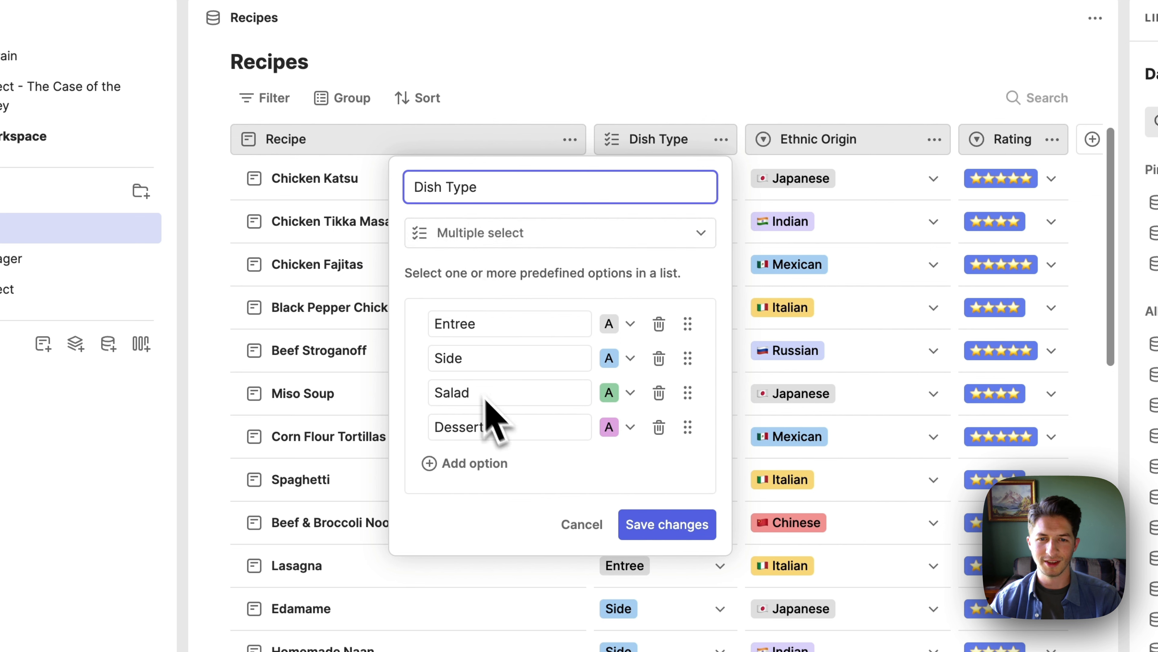
{"action": "left_click", "coordinate": [587, 525]}
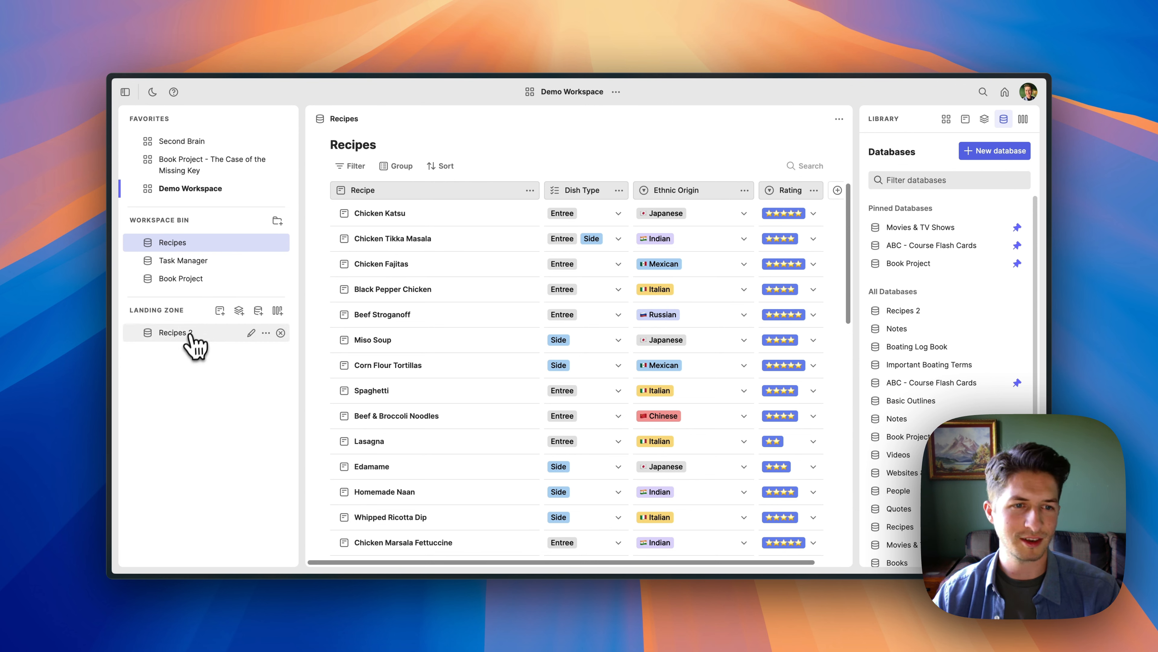
- Rename the Note field of the Recipes 2 database as "Recipes" and save the change
{"action": "left_click", "coordinate": [201, 349]}
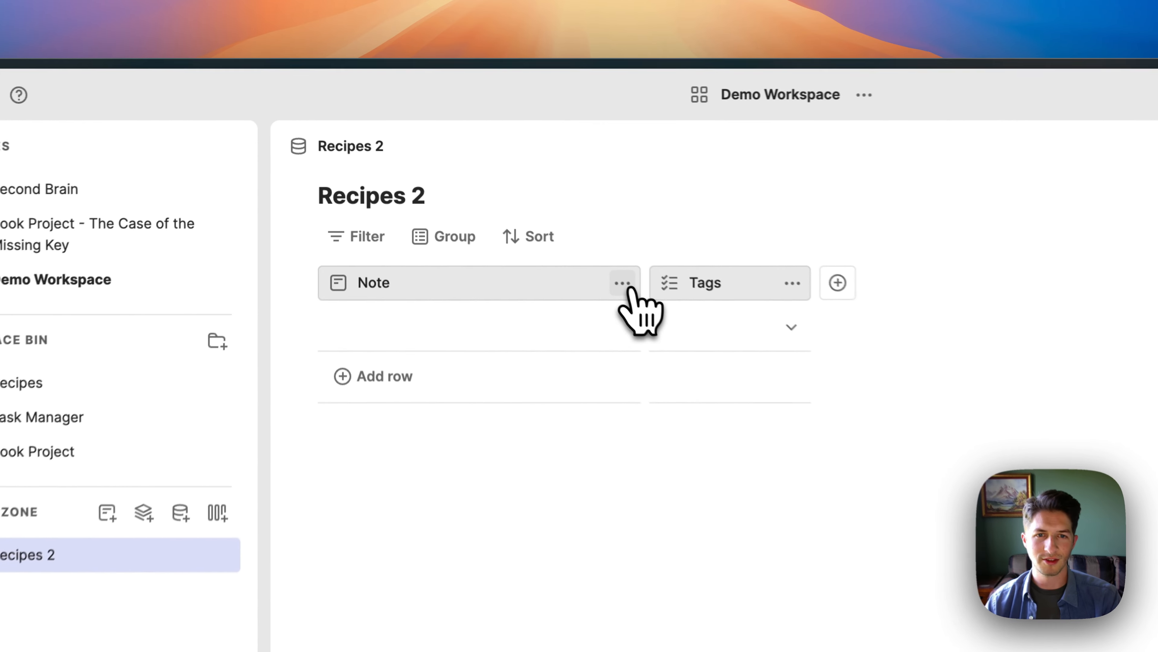
{"action": "left_click", "coordinate": [489, 190]}
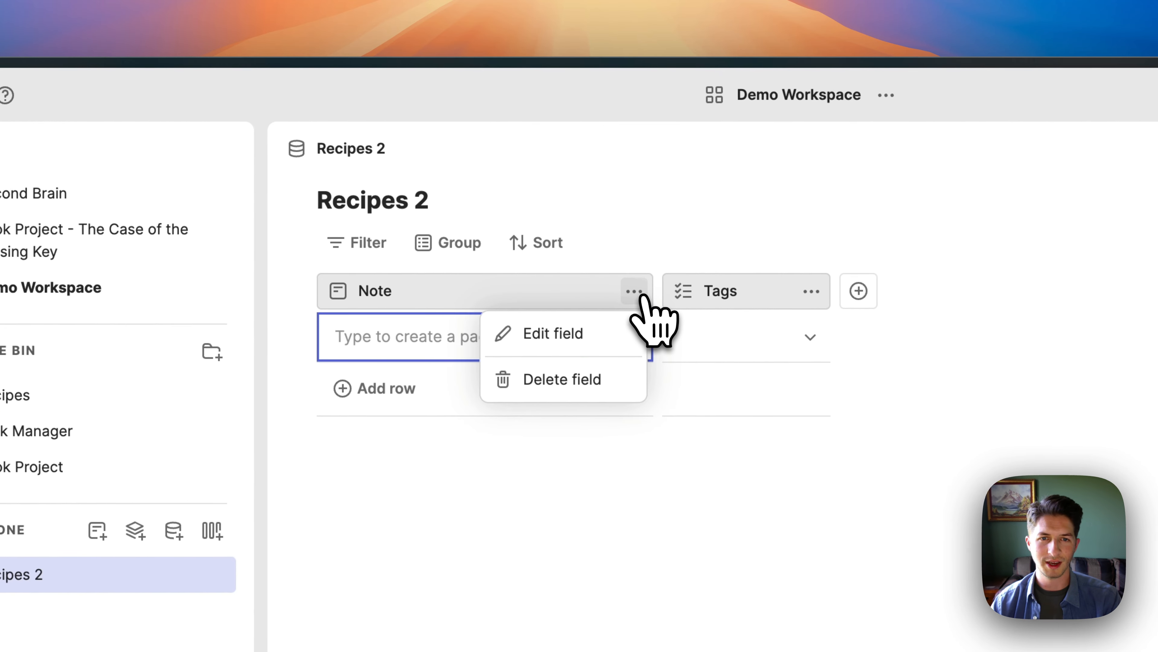
{"action": "left_click", "coordinate": [602, 340]}
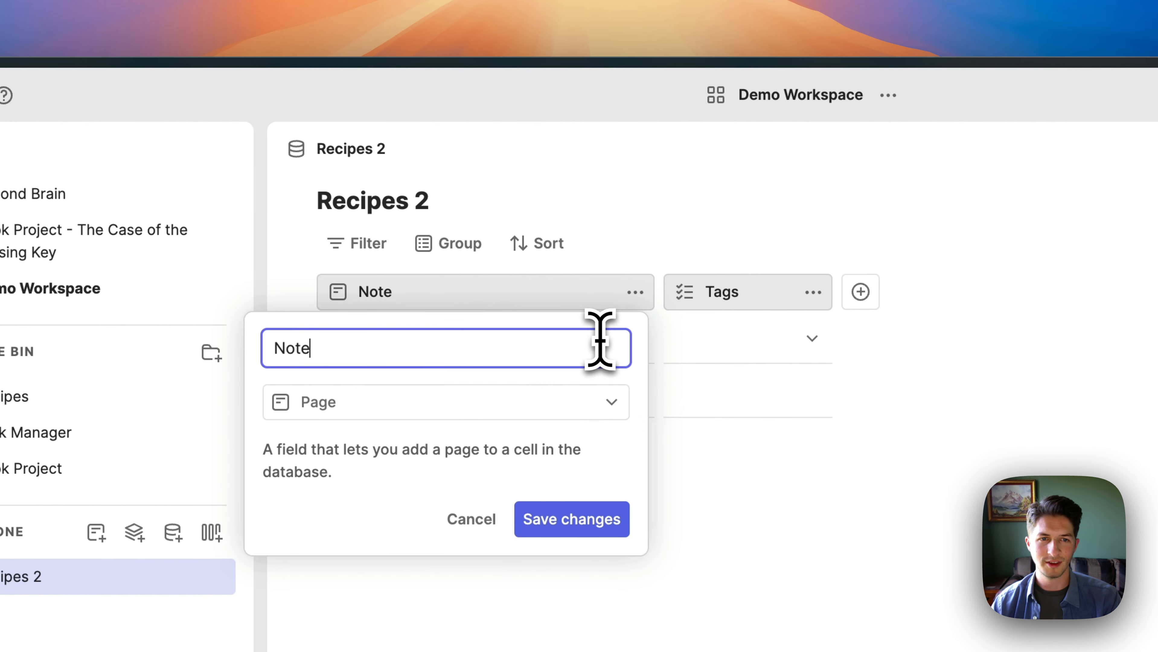
{"action": "double_click", "coordinate": [480, 356]}
{"action": "type", "text": "Recipes"}
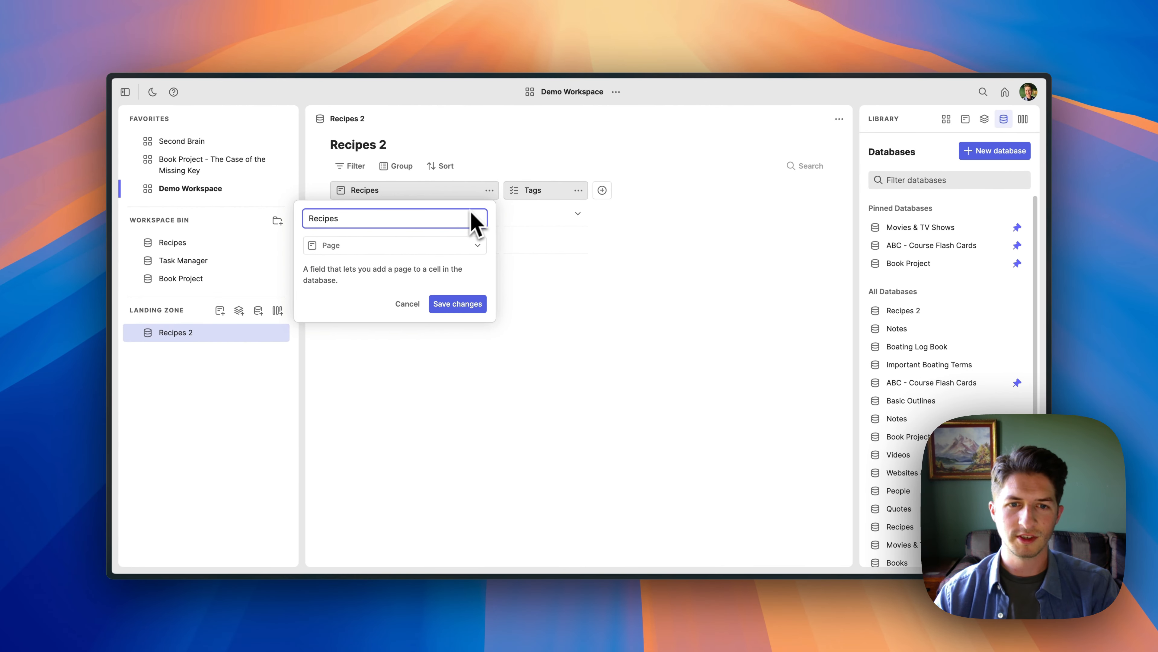
{"action": "left_click", "coordinate": [458, 305]}
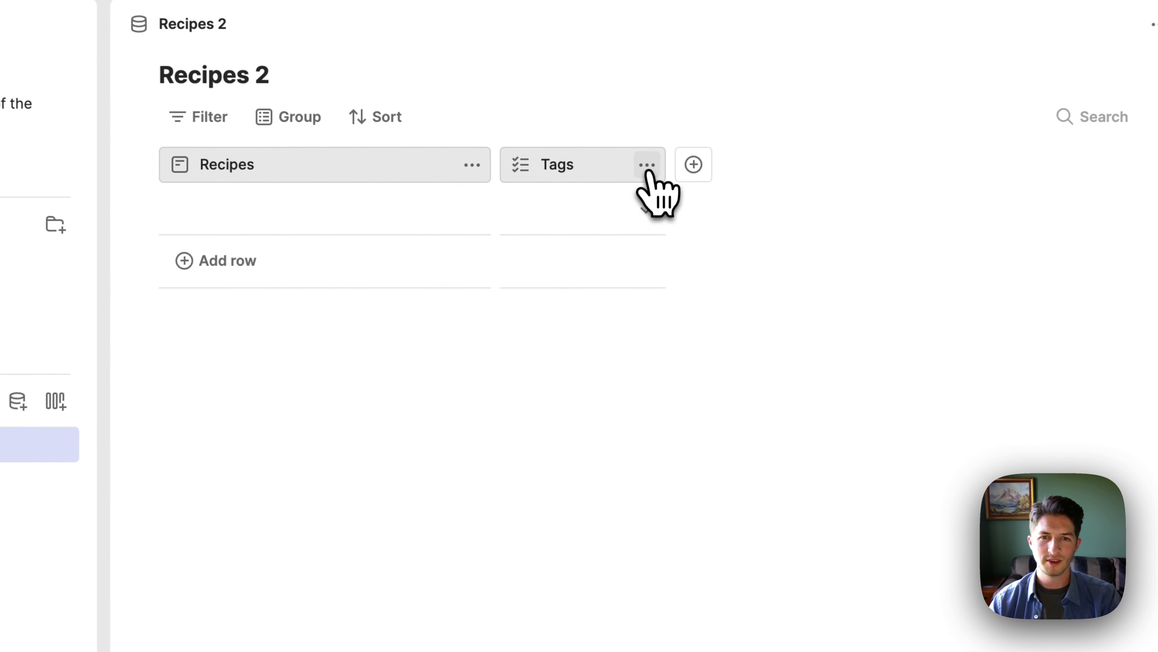
- Rename the Tags field as "Dish Type" and save the change
{"action": "left_click", "coordinate": [578, 190]}
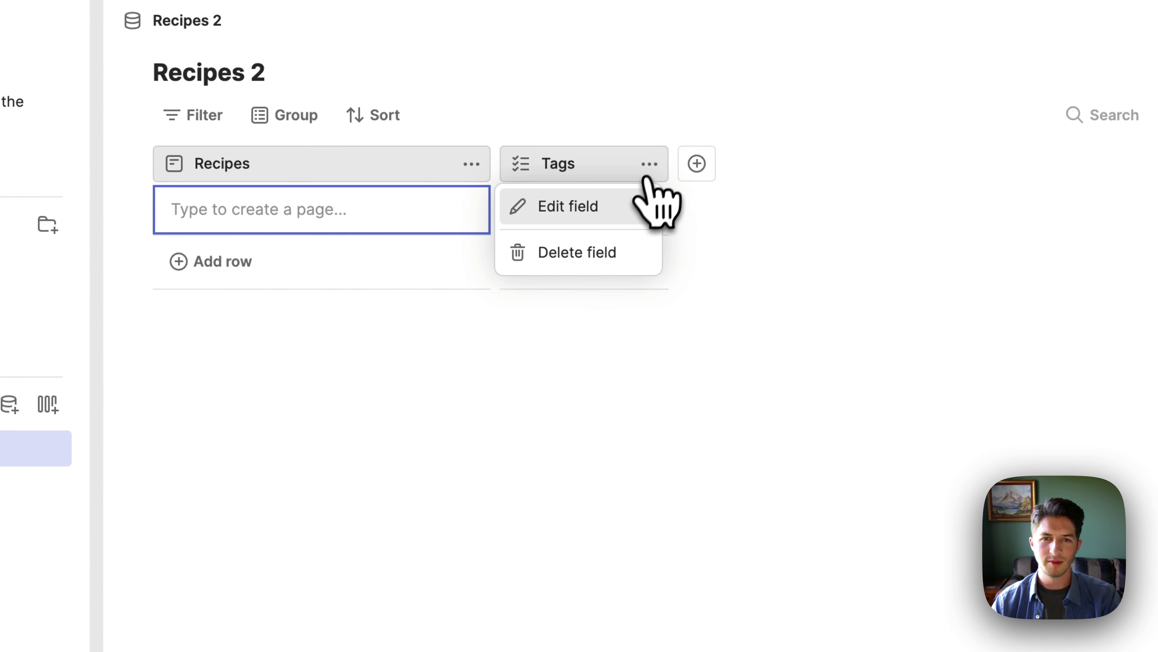
{"action": "left_click", "coordinate": [643, 201]}
{"action": "double_click", "coordinate": [457, 224]}
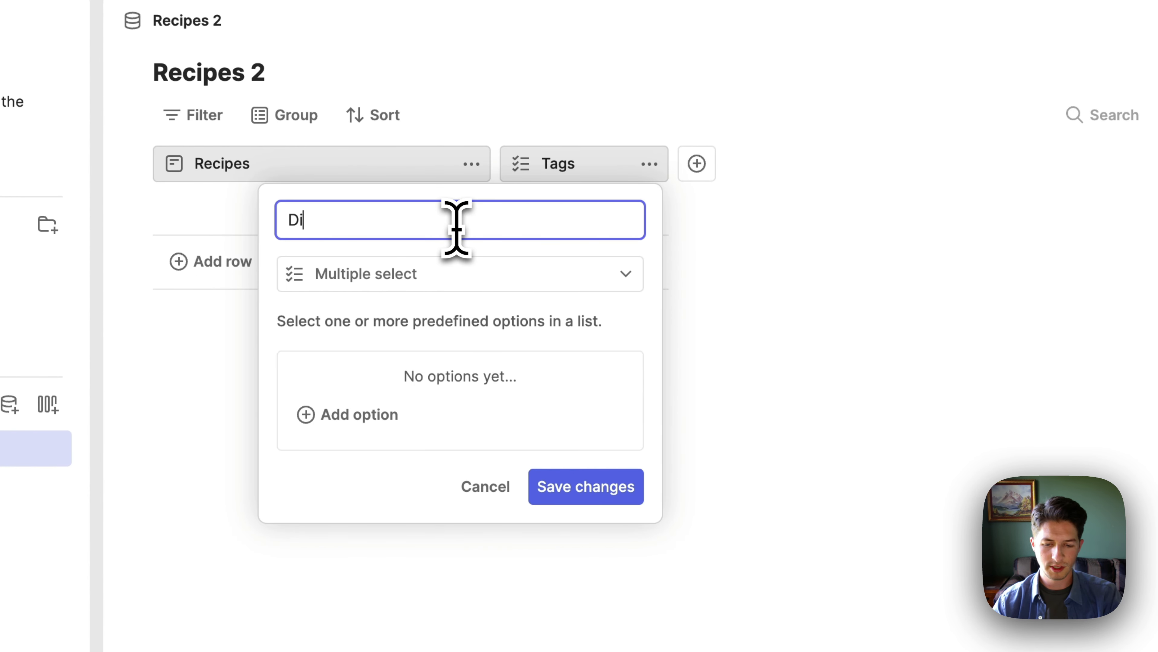
{"action": "type", "text": "Dish Type"}
{"action": "left_click", "coordinate": [571, 494]}
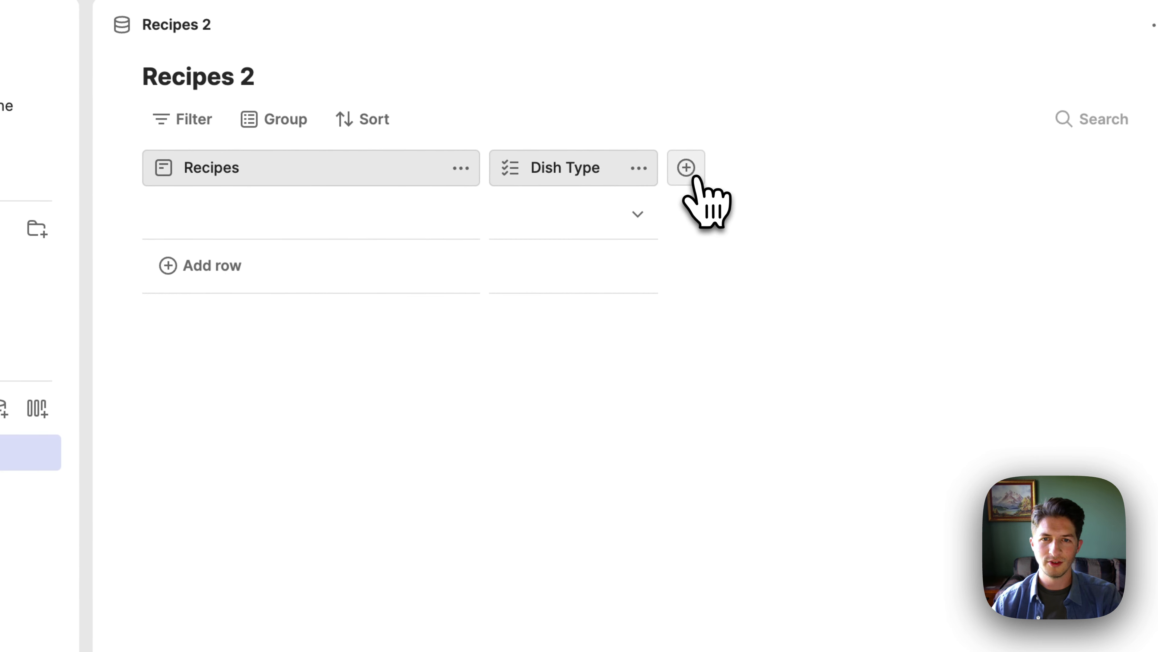
- Set up a new single select field named "Ethnic Origin" with the options Japanese, Mexican and Italian
{"action": "left_click", "coordinate": [686, 169]}
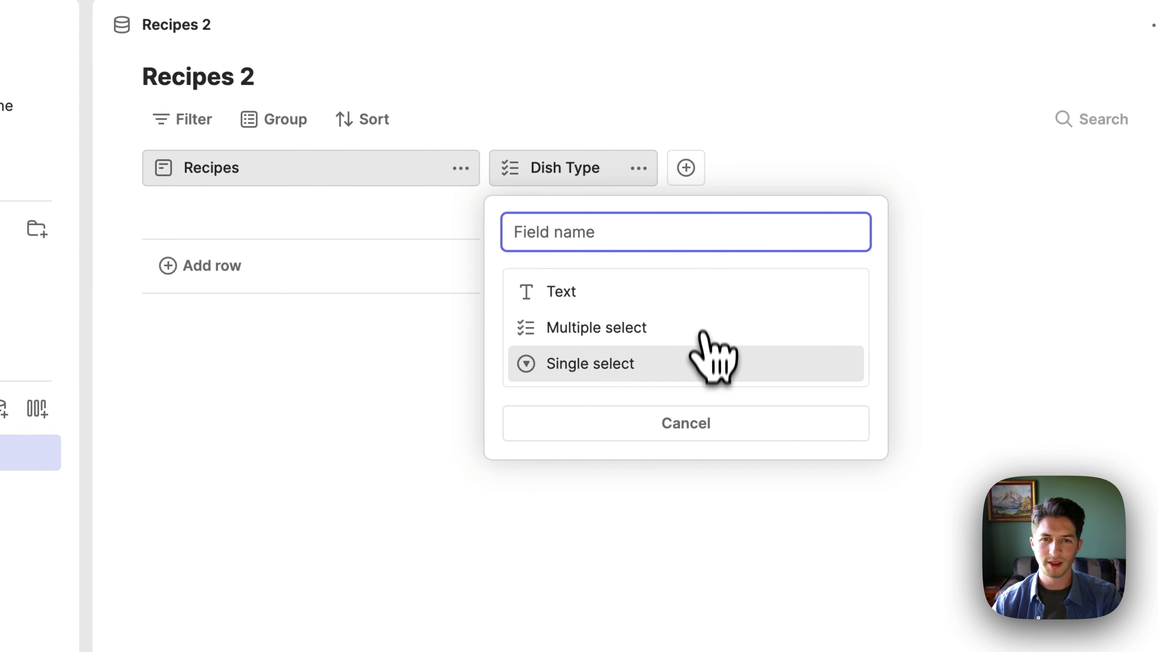
{"action": "left_click", "coordinate": [699, 364]}
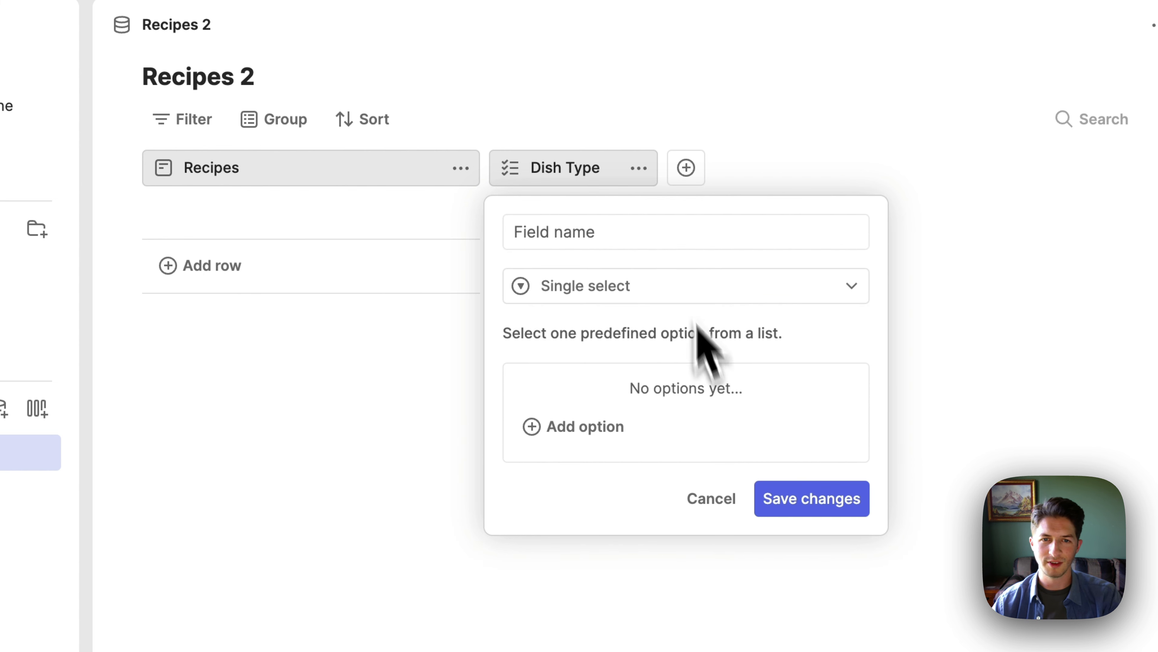
{"action": "left_click", "coordinate": [635, 228]}
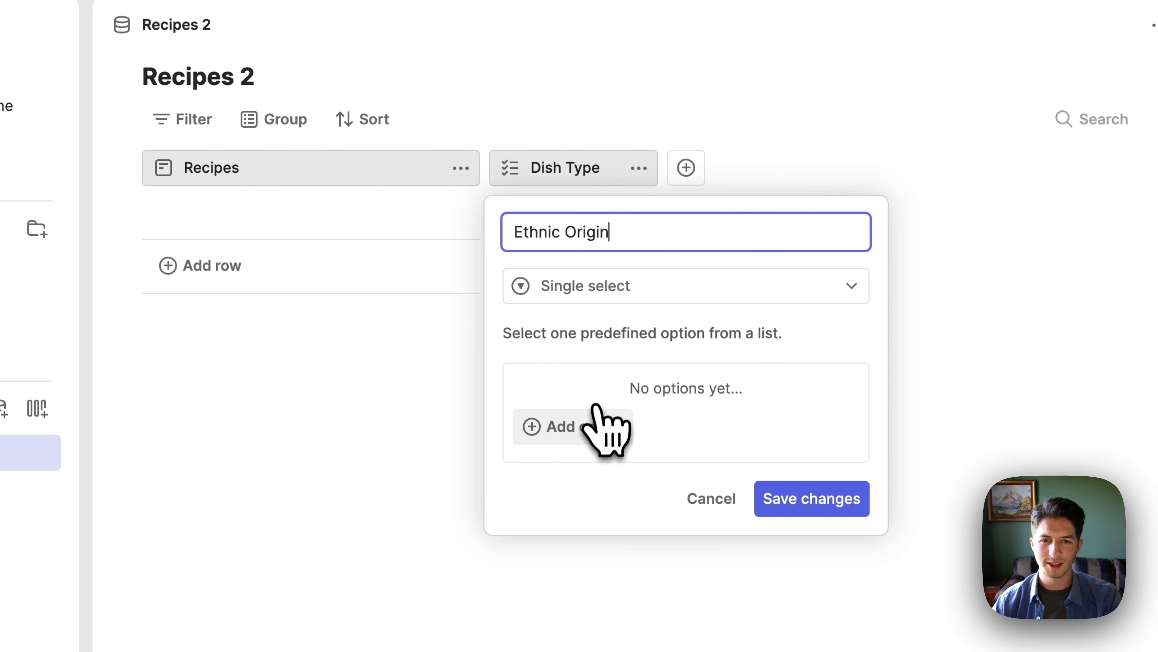
{"action": "left_click", "coordinate": [582, 429]}
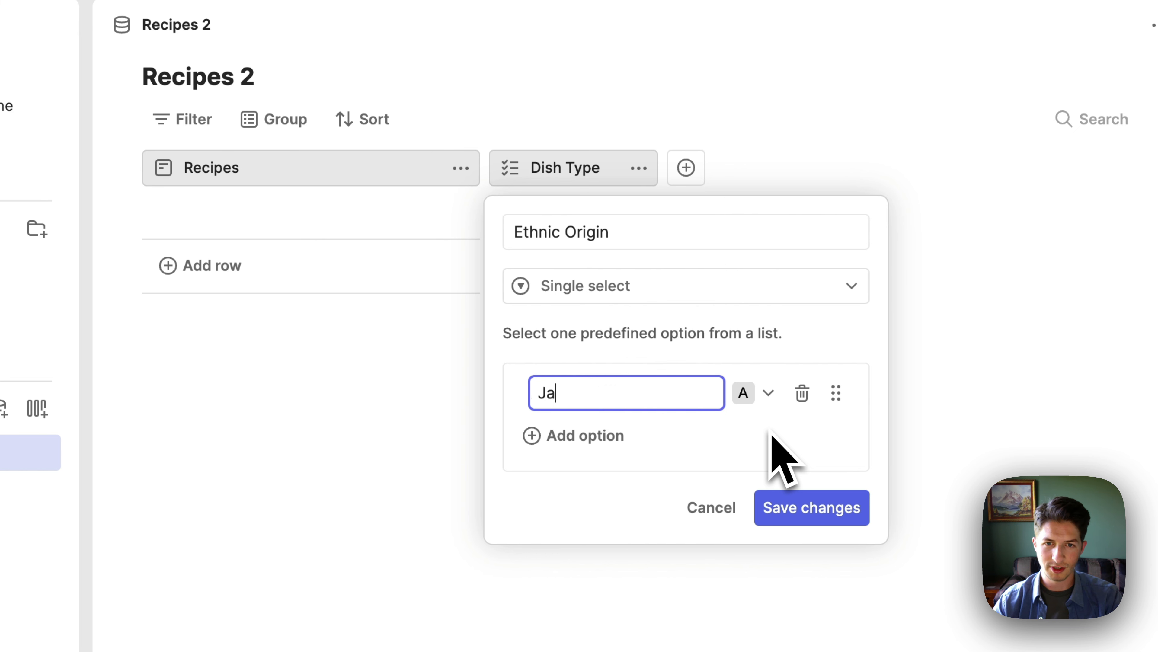
{"action": "key", "text": "Return"}
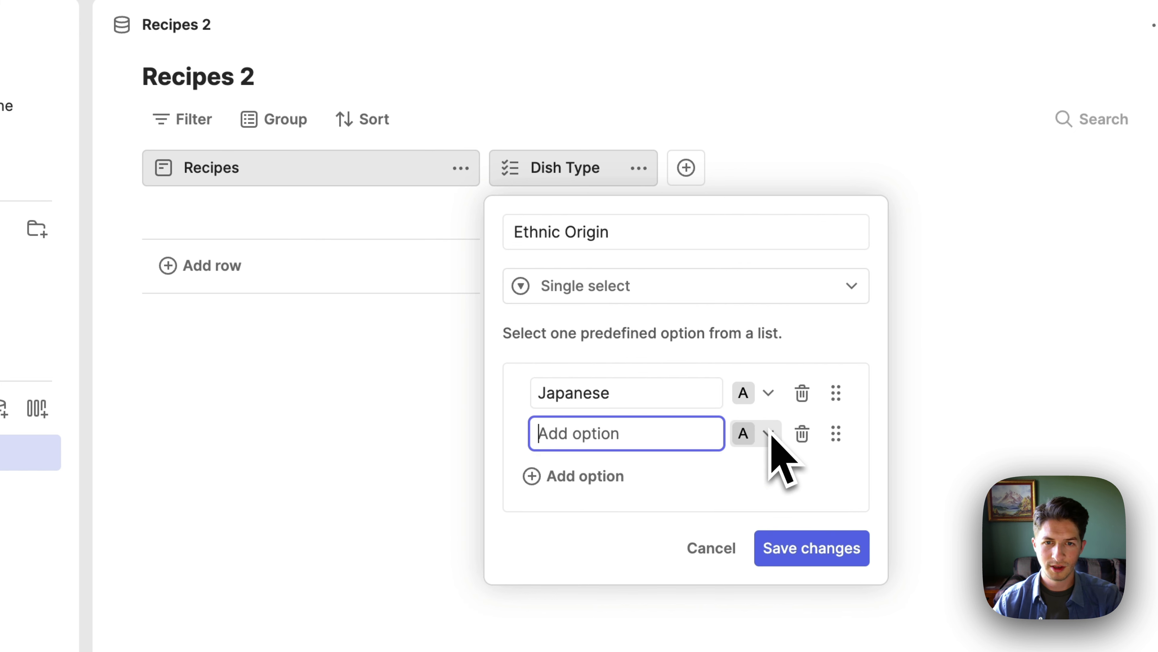
{"action": "key", "text": "Return"}
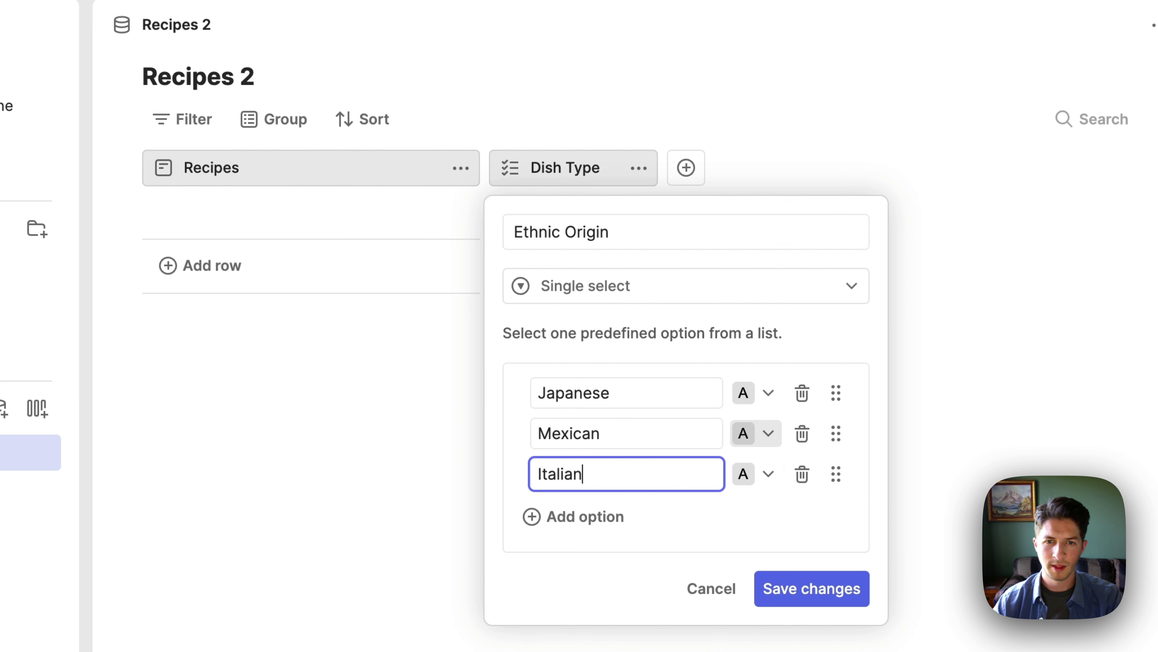
- Insert the Japanese flag emoji before the Japanese option of the Ethnic Origin field
{"action": "left_click", "coordinate": [539, 395]}
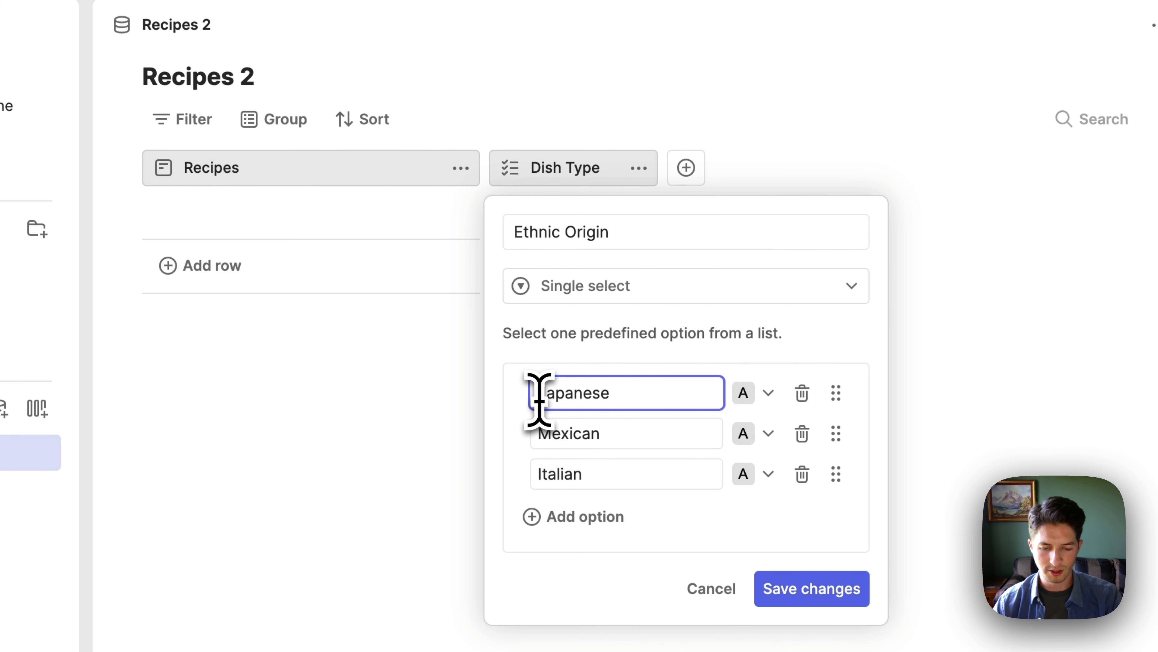
{"action": "key", "text": "ctrl+super+space"}
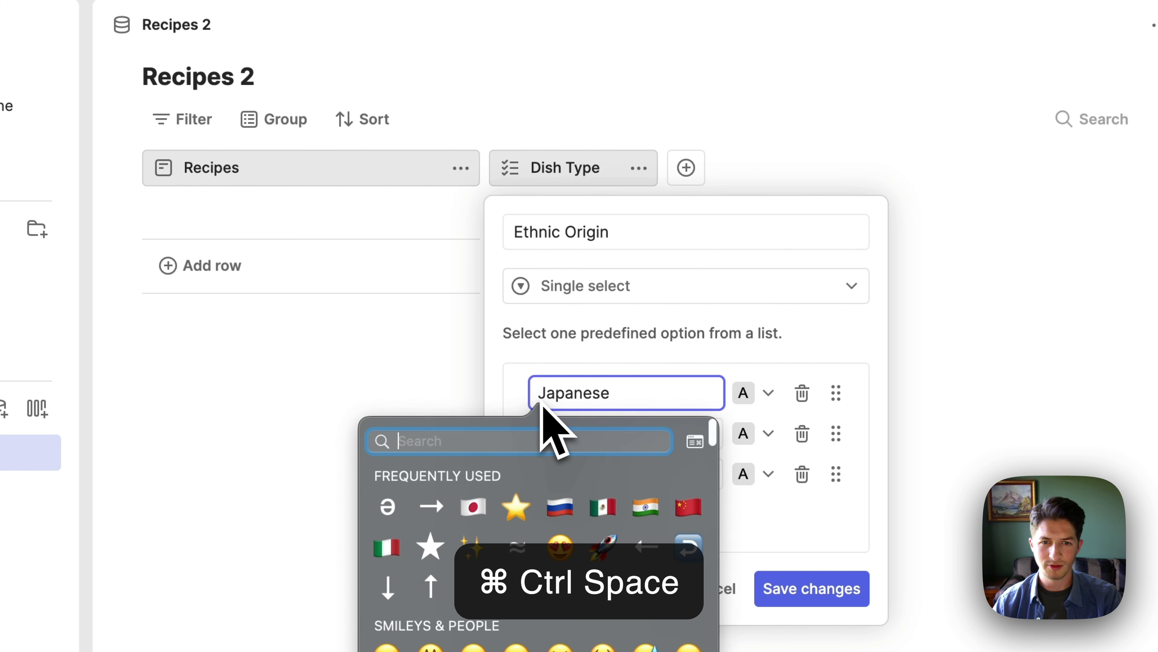
{"action": "key", "text": "Down"}
{"action": "key", "text": "Right"}
{"action": "key", "text": "Right"}
{"action": "key", "text": "Return"}
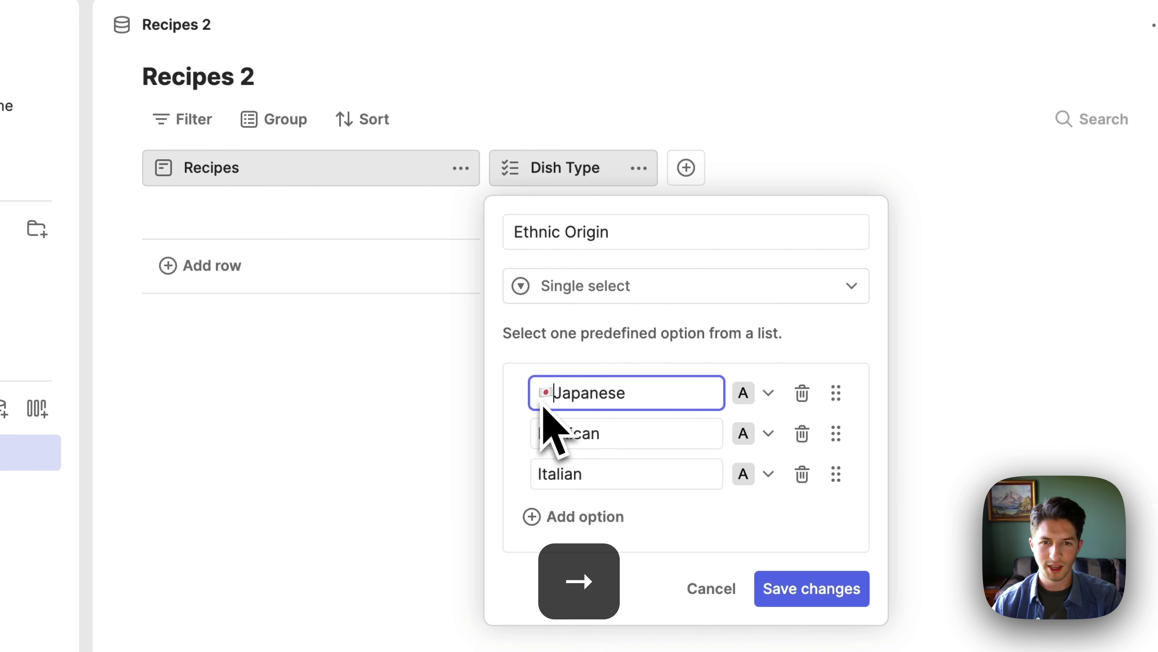
- Insert the Mexican flag emoji before the Mexican option
{"action": "left_click", "coordinate": [539, 433]}
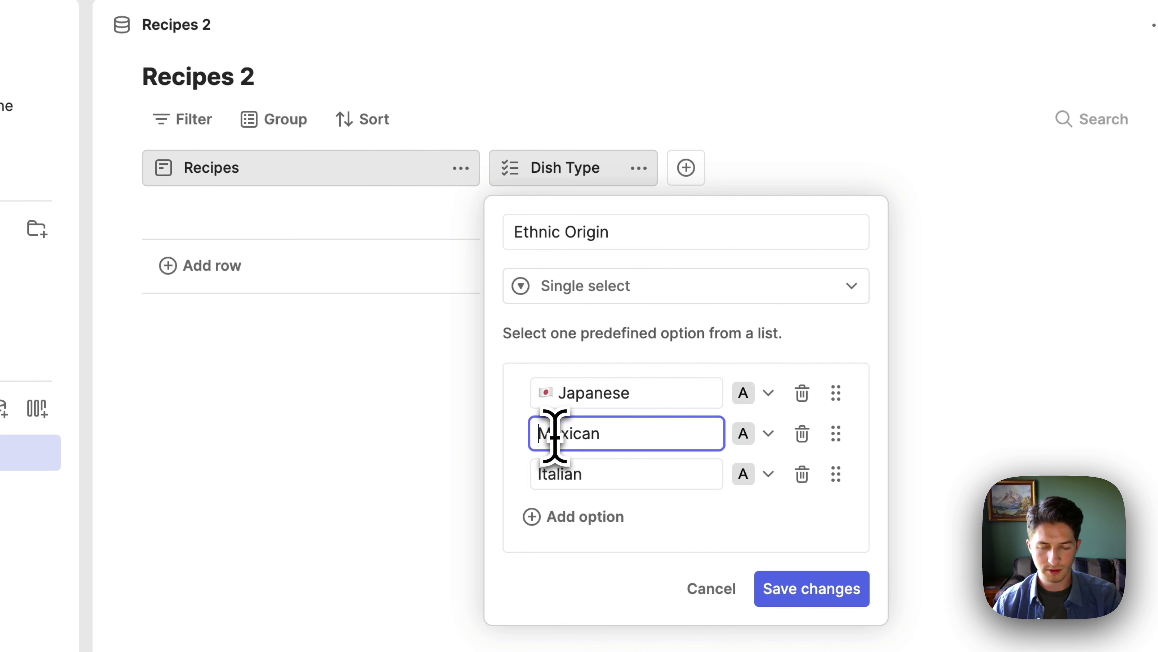
{"action": "key", "text": "ctrl+super+space"}
{"action": "key", "text": "Down"}
{"action": "key", "text": "Right"}
{"action": "key", "text": "Right"}
{"action": "key", "text": "Right"}
{"action": "key", "text": "Right"}
{"action": "key", "text": "Right"}
{"action": "key", "text": "Return"}
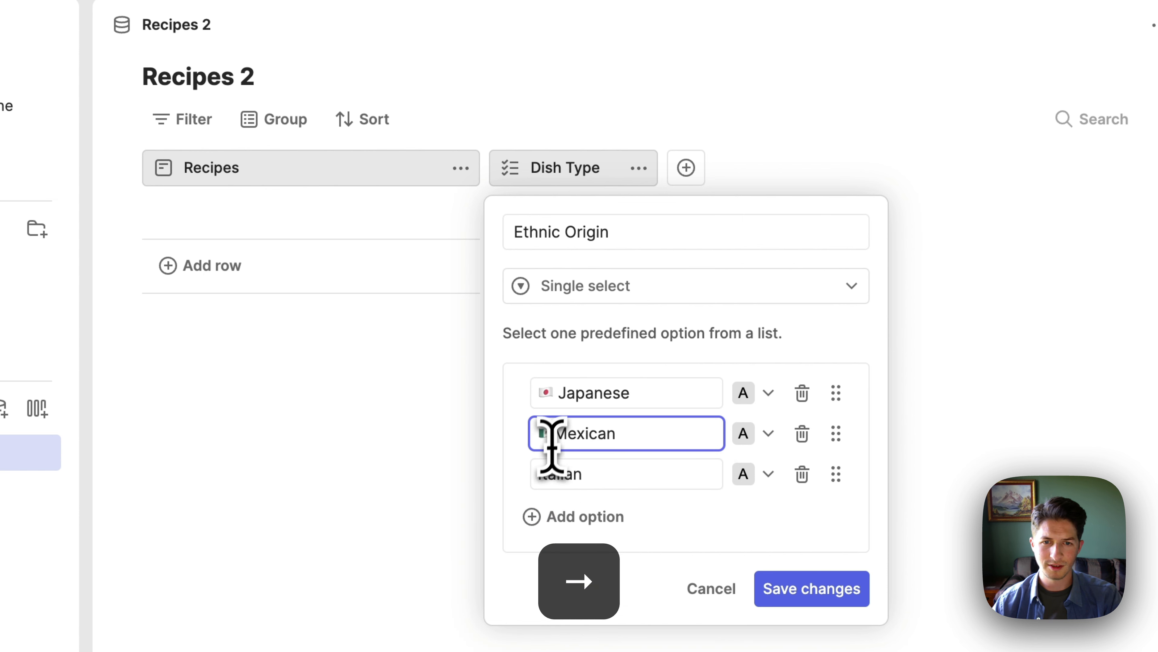
- Insert the Italian flag emoji before the Italian option
{"action": "left_click", "coordinate": [540, 473]}
{"action": "key", "text": "Left"}
{"action": "key", "text": "ctrl+super+space"}
{"action": "key", "text": "Down"}
{"action": "key", "text": "Down"}
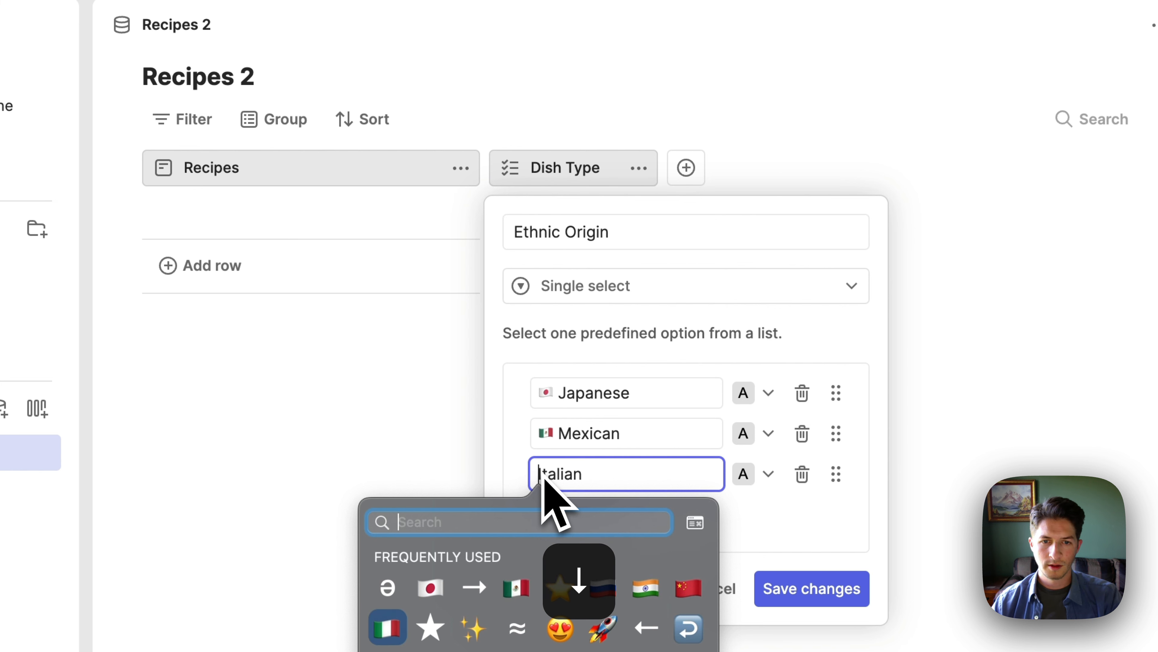
{"action": "key", "text": "Return"}
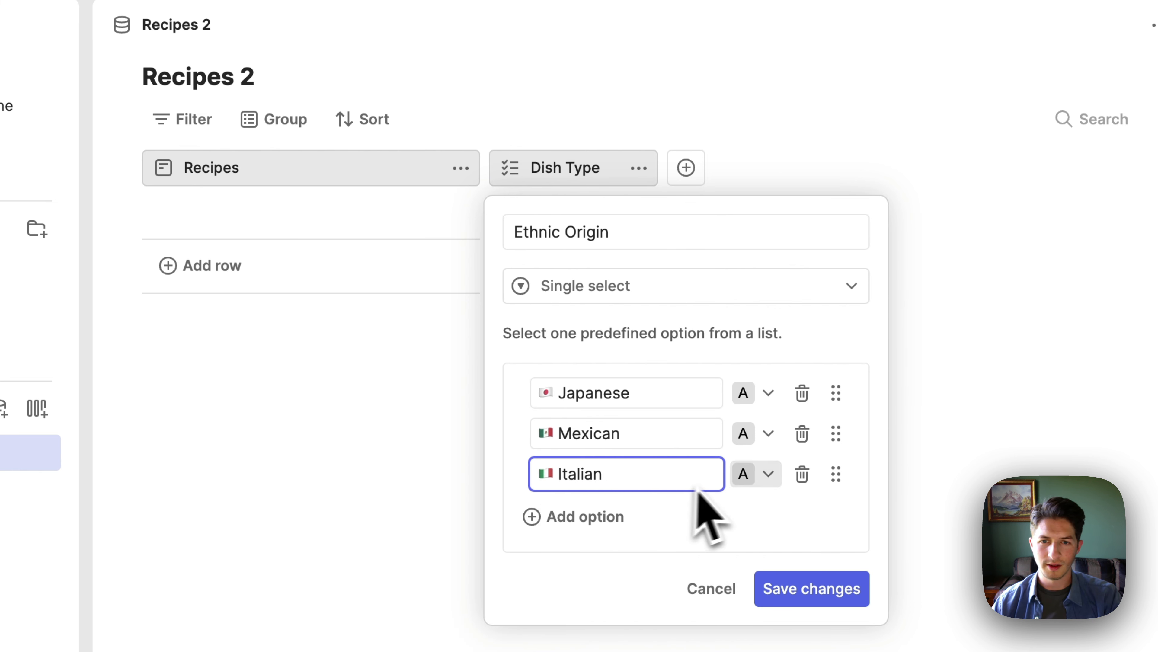
- Color the Mexican option medium light blue and the Italian option medium yellow, and save the Ethnic Origin field
{"action": "left_click", "coordinate": [777, 433]}
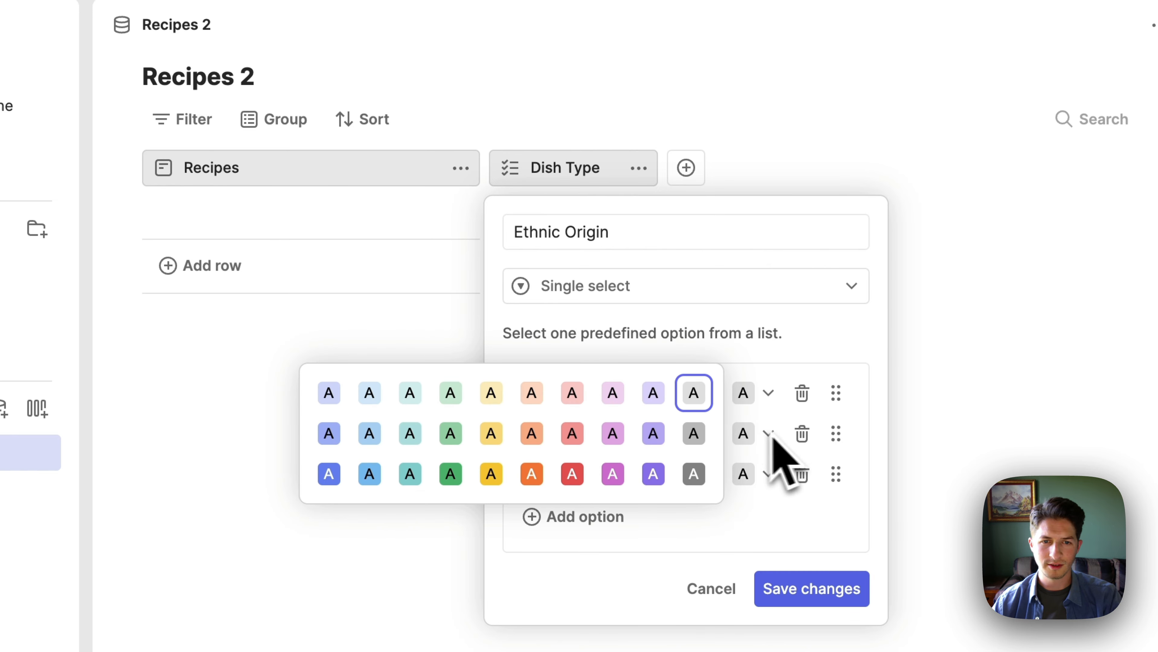
{"action": "left_click", "coordinate": [371, 433]}
{"action": "left_click", "coordinate": [772, 475]}
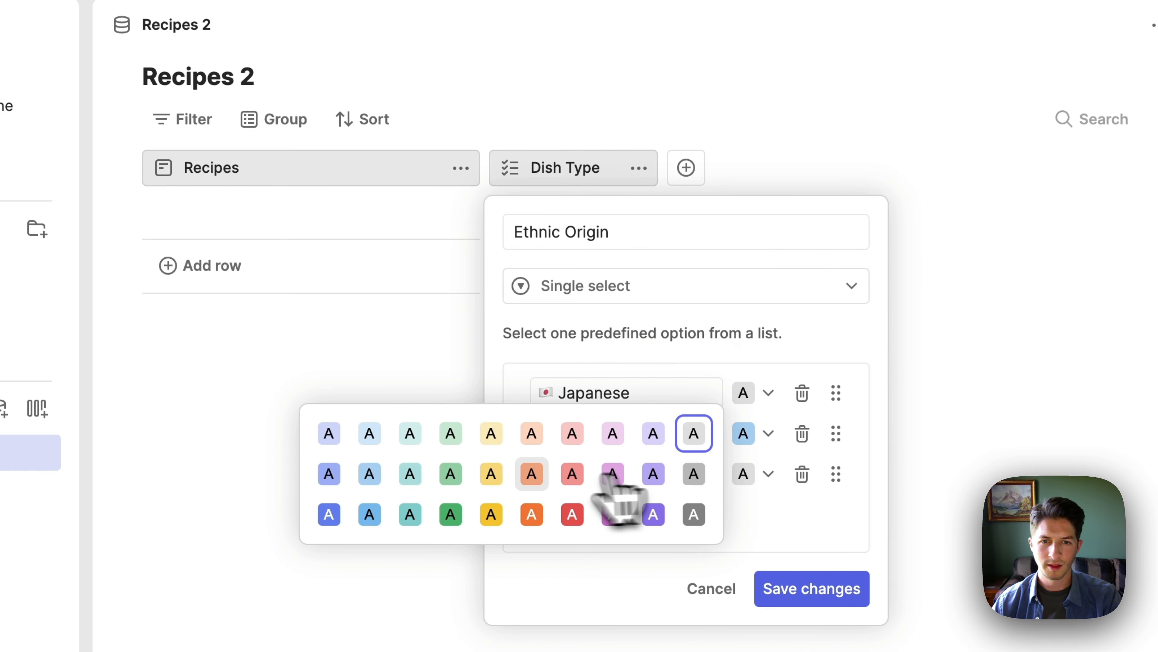
{"action": "left_click", "coordinate": [495, 480]}
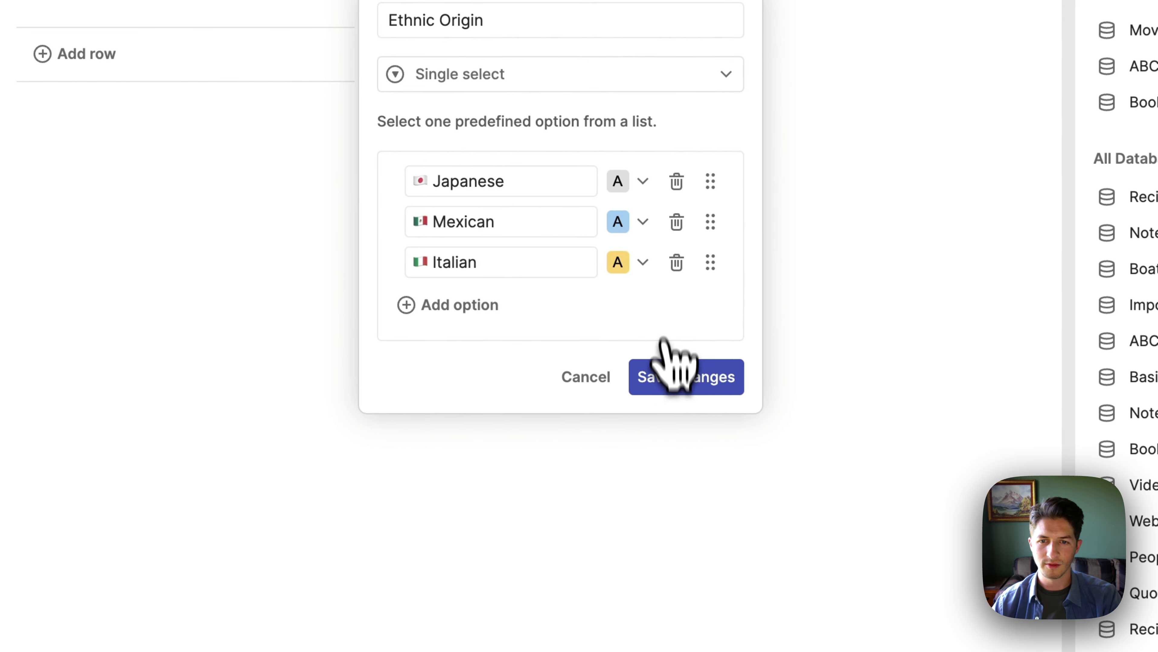
{"action": "left_click", "coordinate": [749, 502]}
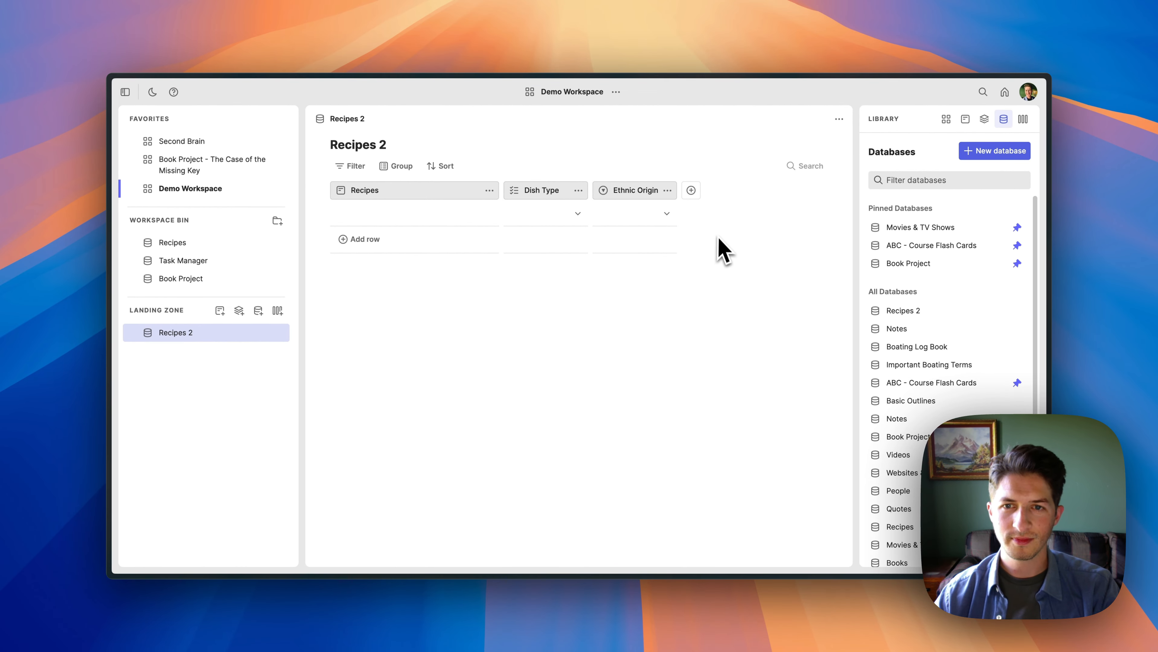
- Start another single select field in Recipes 2 with one star emoji as its first option, and copy that star
{"action": "left_click", "coordinate": [695, 191]}
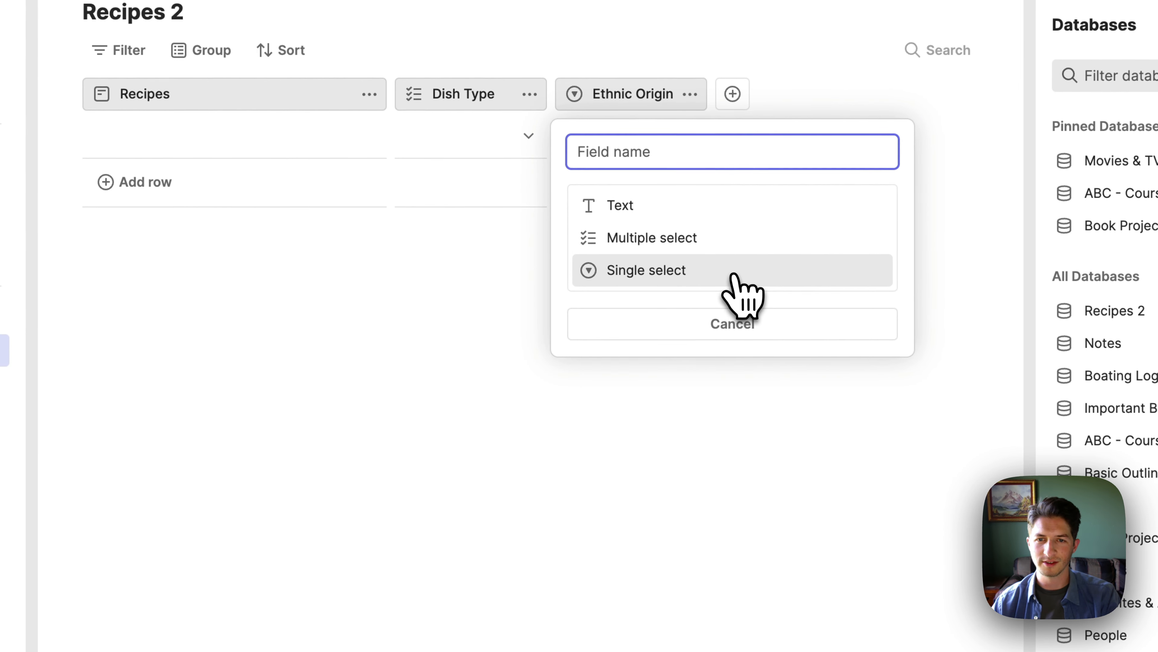
{"action": "left_click", "coordinate": [692, 289]}
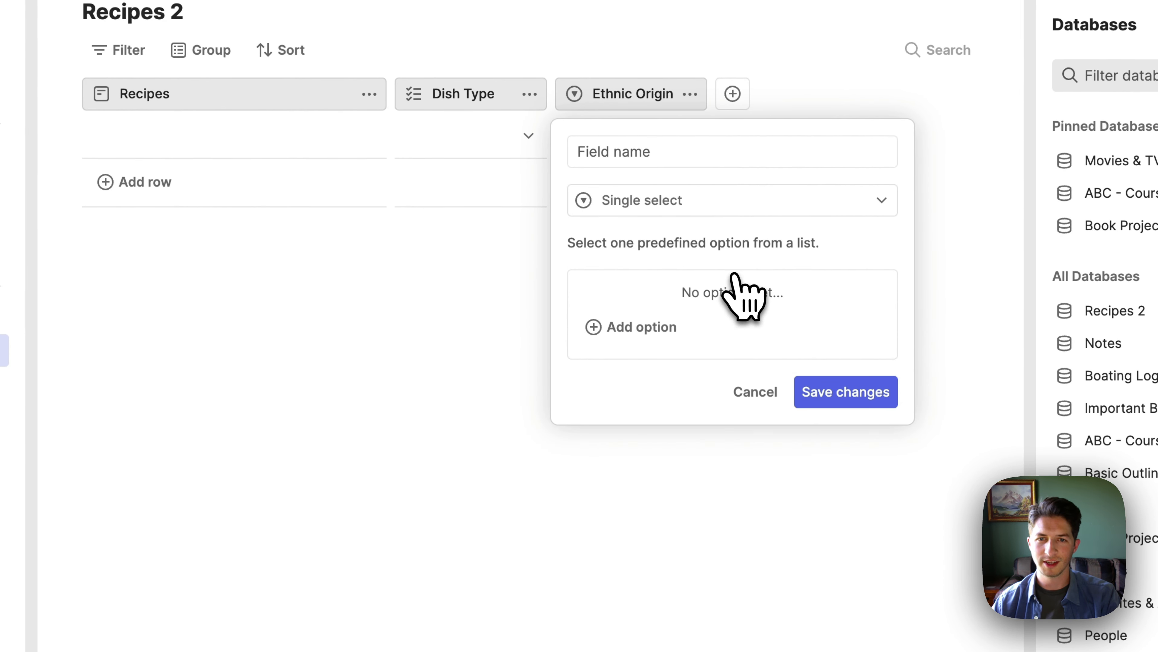
{"action": "left_click", "coordinate": [630, 338]}
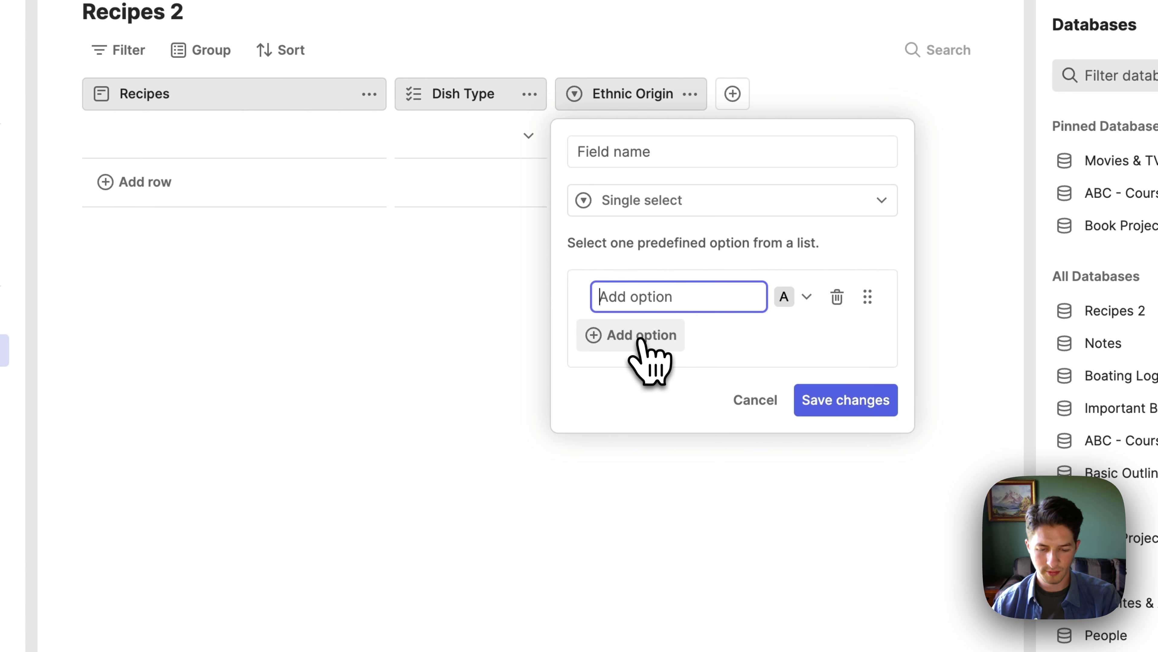
{"action": "key", "text": "ctrl+super+space"}
{"action": "key", "text": "Down"}
{"action": "key", "text": "Right"}
{"action": "key", "text": "Right"}
{"action": "key", "text": "Right"}
{"action": "key", "text": "Return"}
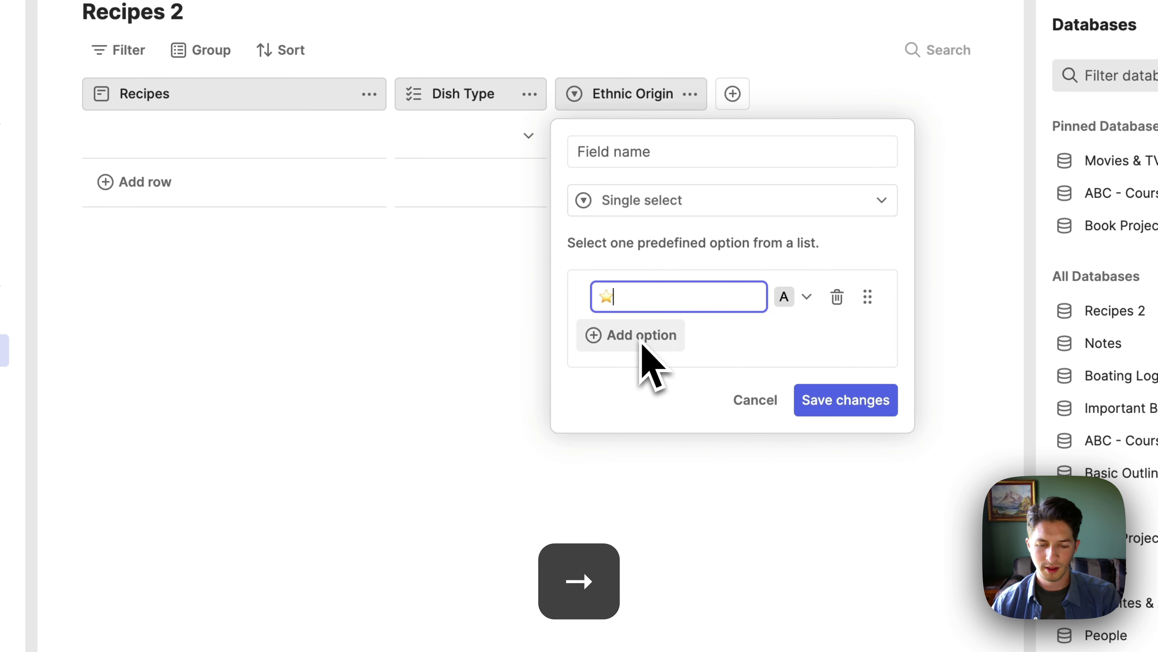
{"action": "key", "text": "shift+Left"}
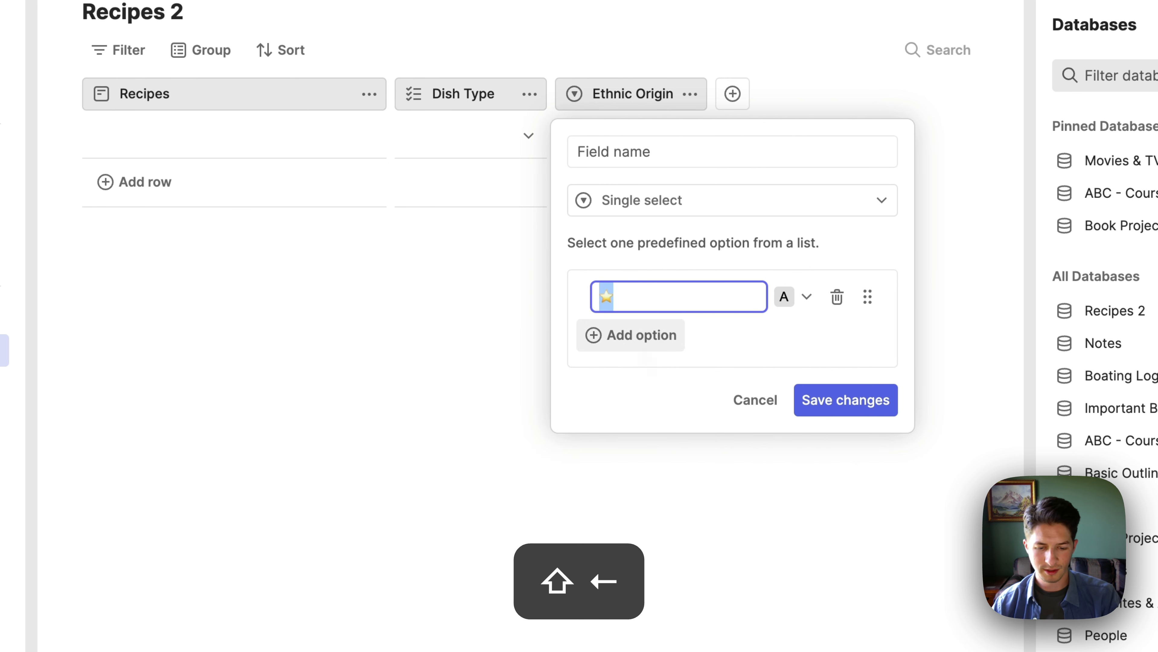
{"action": "key", "text": "super+c"}
{"action": "key", "text": "Right"}
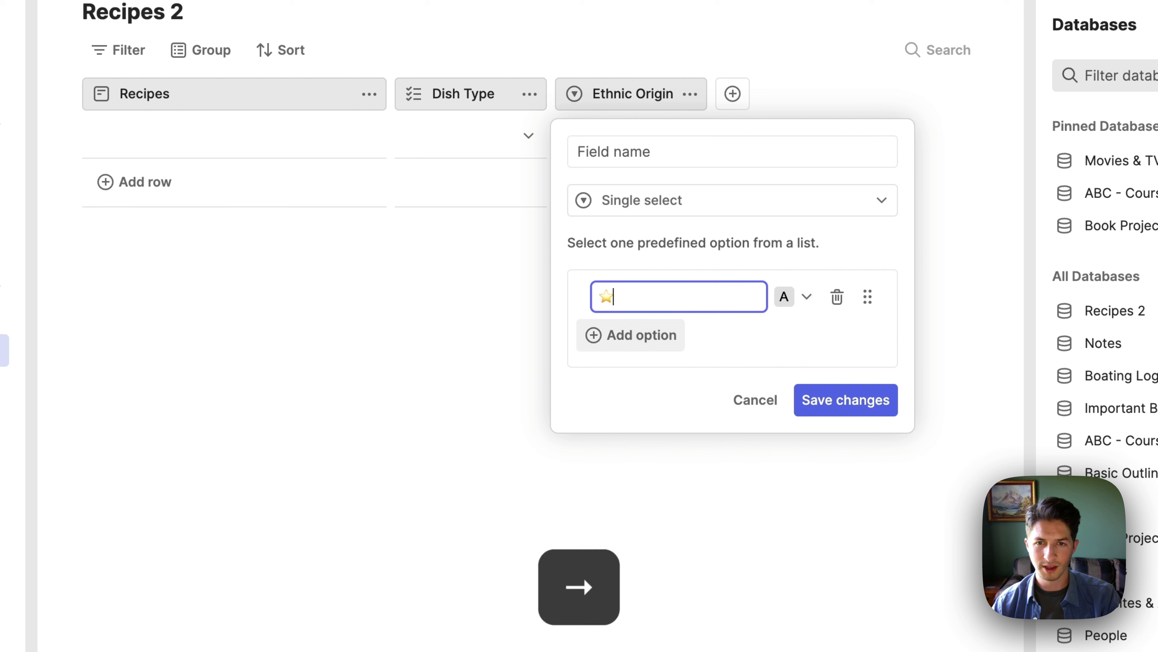
- Add four more options made of two, three, four and five star emojis by pasting the copied star
{"action": "left_click", "coordinate": [641, 345]}
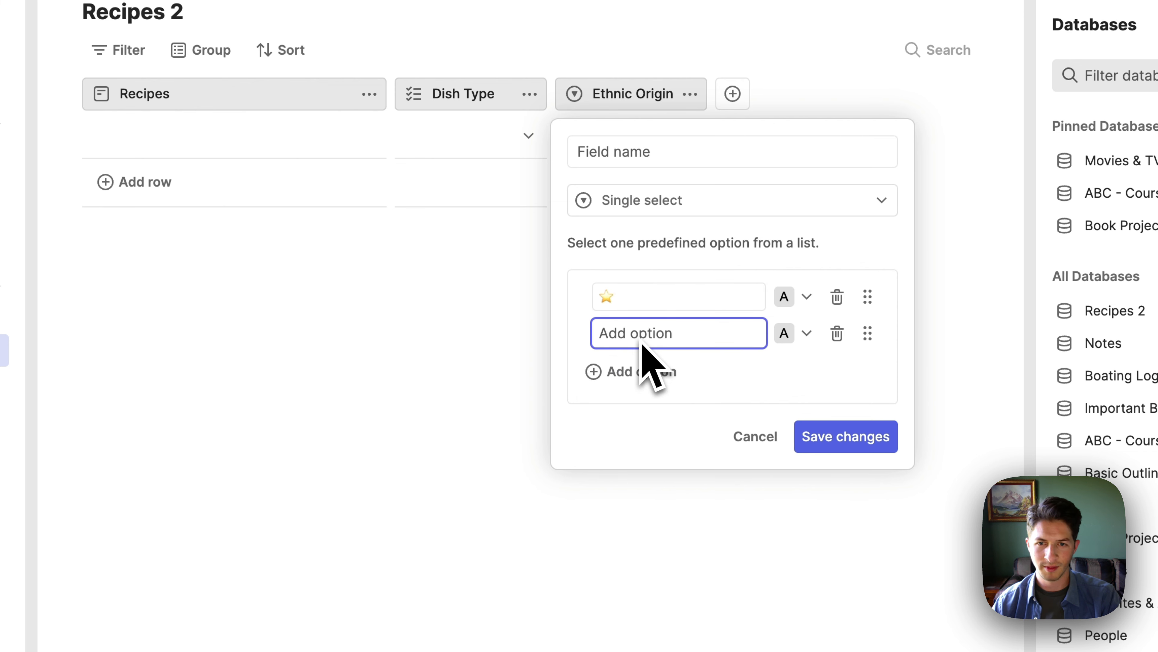
{"action": "key", "text": "super+v"}
{"action": "key", "text": "super+v"}
{"action": "key", "text": "Return"}
{"action": "key", "text": "super+v"}
{"action": "key", "text": "super+v"}
{"action": "key", "text": "super+v"}
{"action": "key", "text": "Return"}
{"action": "key", "text": "super+v"}
{"action": "key", "text": "super+v"}
{"action": "key", "text": "super+v"}
{"action": "key", "text": "super+v"}
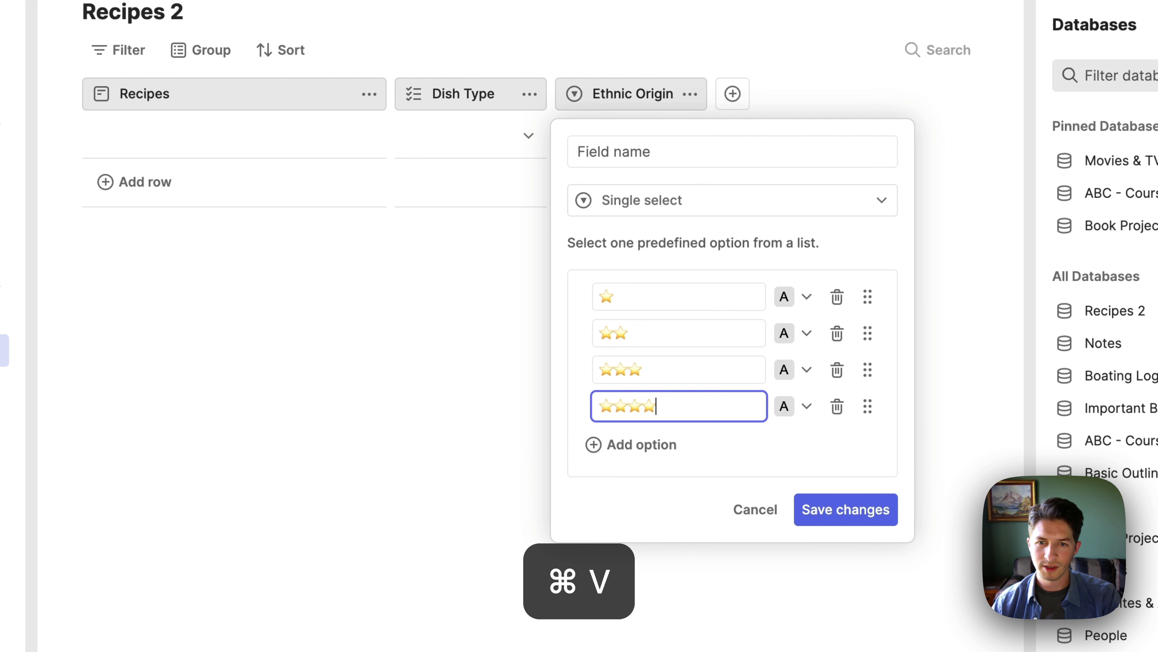
{"action": "key", "text": "Return"}
{"action": "key", "text": "super+v"}
{"action": "key", "text": "super+v"}
{"action": "key", "text": "super+v"}
{"action": "key", "text": "super+v"}
{"action": "key", "text": "super+v"}
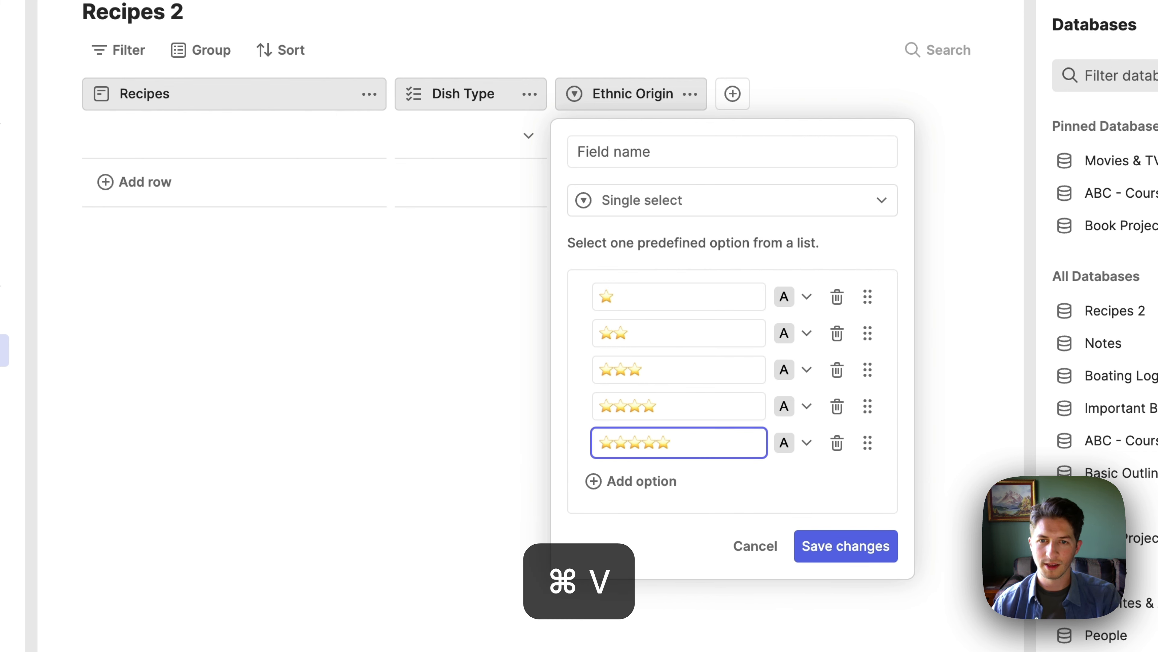
- Set the color of all five star options to the dark blue with a white letter
{"action": "left_click", "coordinate": [805, 299]}
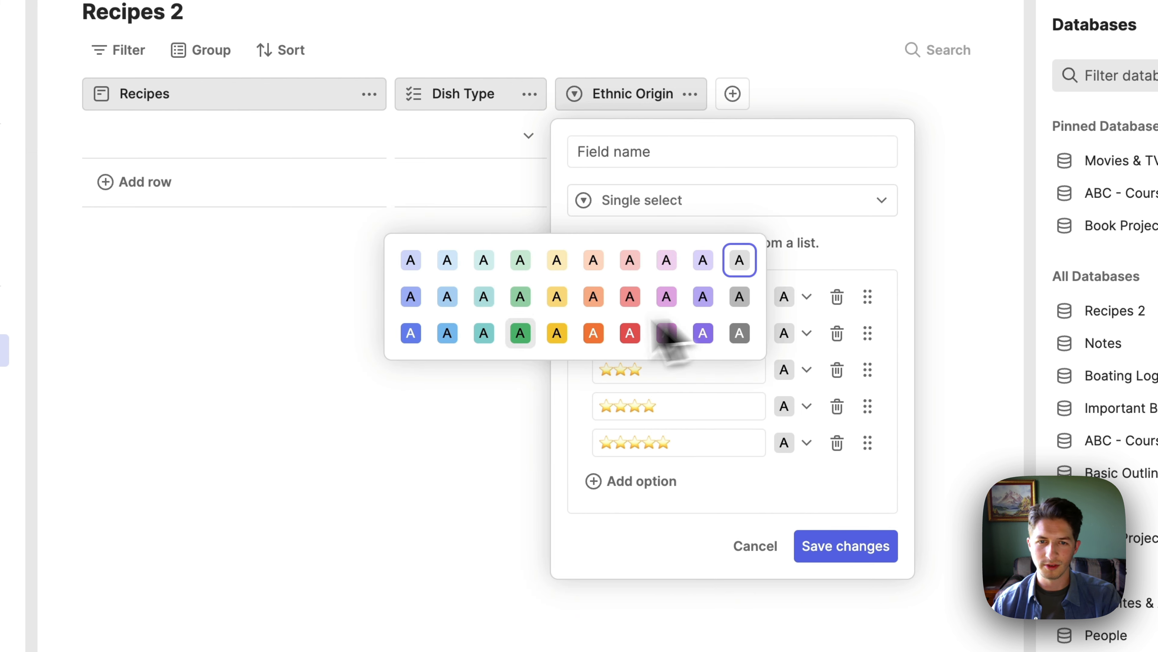
{"action": "left_click", "coordinate": [410, 332]}
{"action": "left_click", "coordinate": [807, 334]}
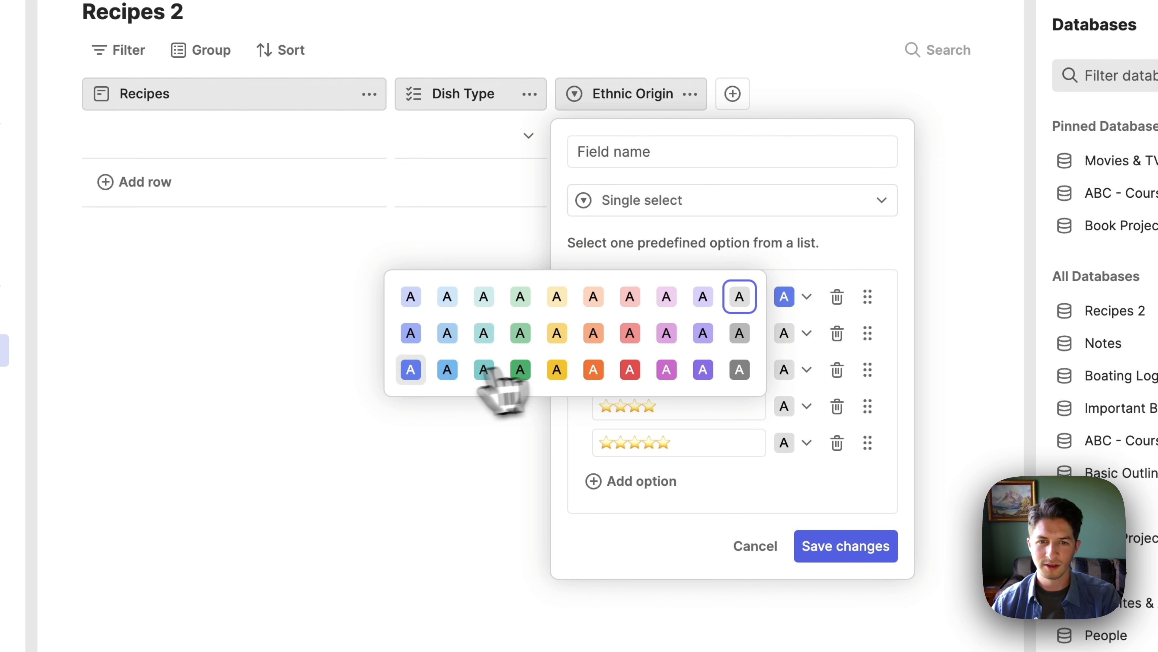
{"action": "left_click", "coordinate": [411, 333]}
{"action": "left_click", "coordinate": [807, 370]}
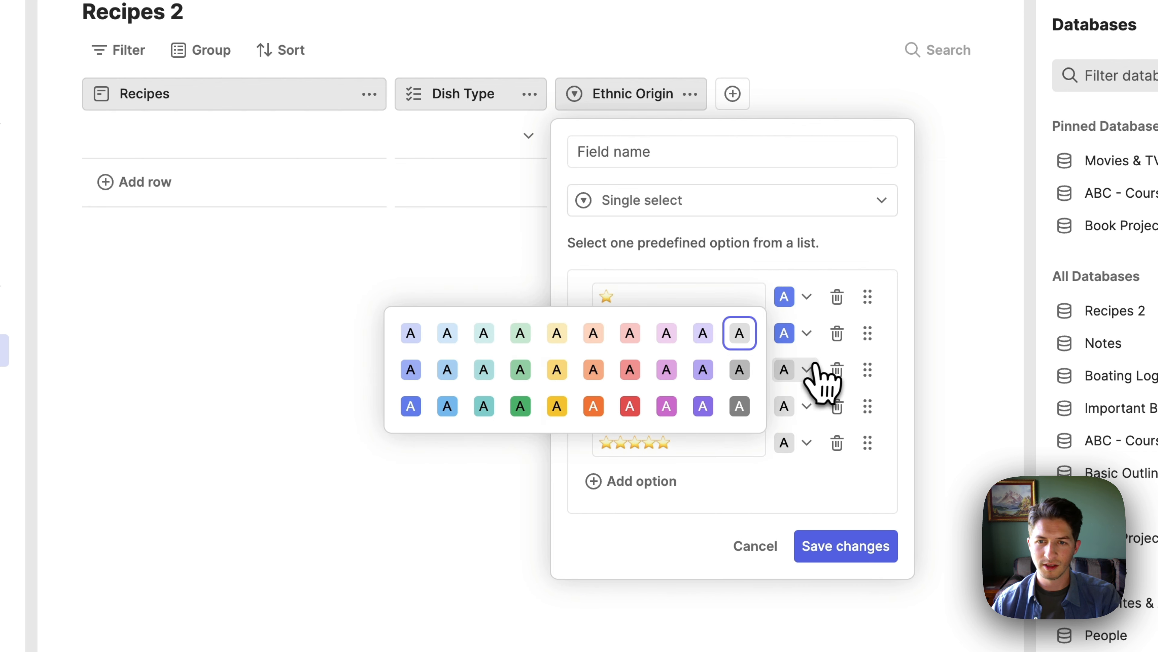
{"action": "left_click", "coordinate": [411, 403]}
{"action": "left_click", "coordinate": [806, 406]}
{"action": "left_click", "coordinate": [410, 442]}
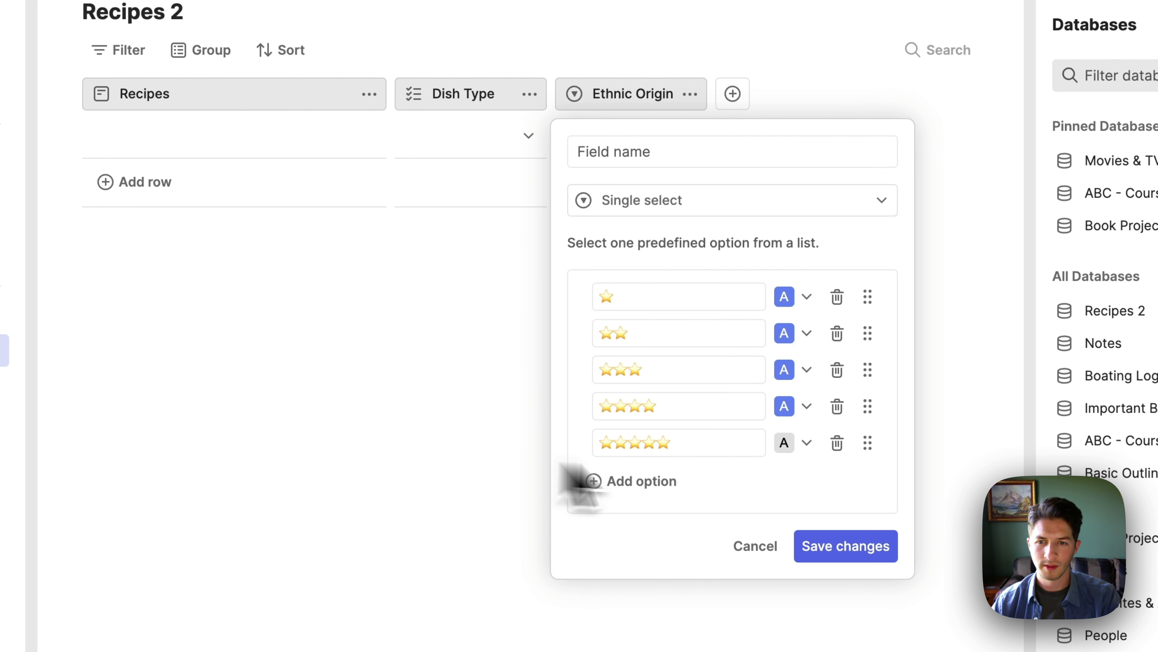
{"action": "left_click", "coordinate": [807, 443]}
{"action": "left_click", "coordinate": [410, 479]}
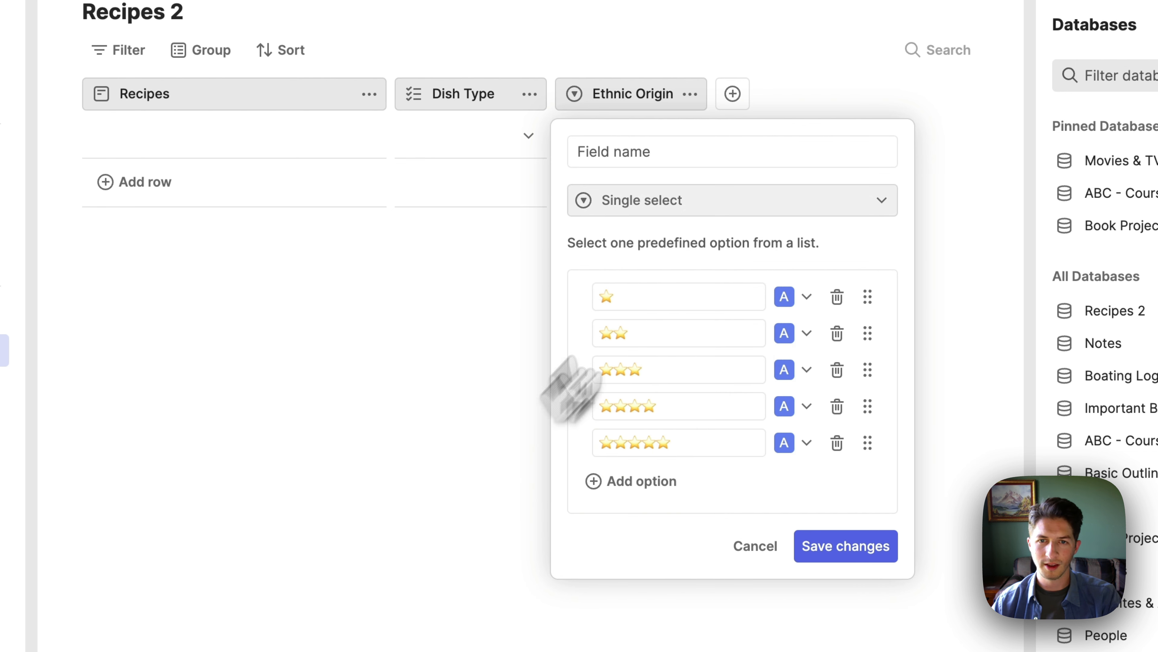
- Name the new star field "Rating" and save it
{"action": "left_click", "coordinate": [662, 169]}
{"action": "type", "text": "Rating"}
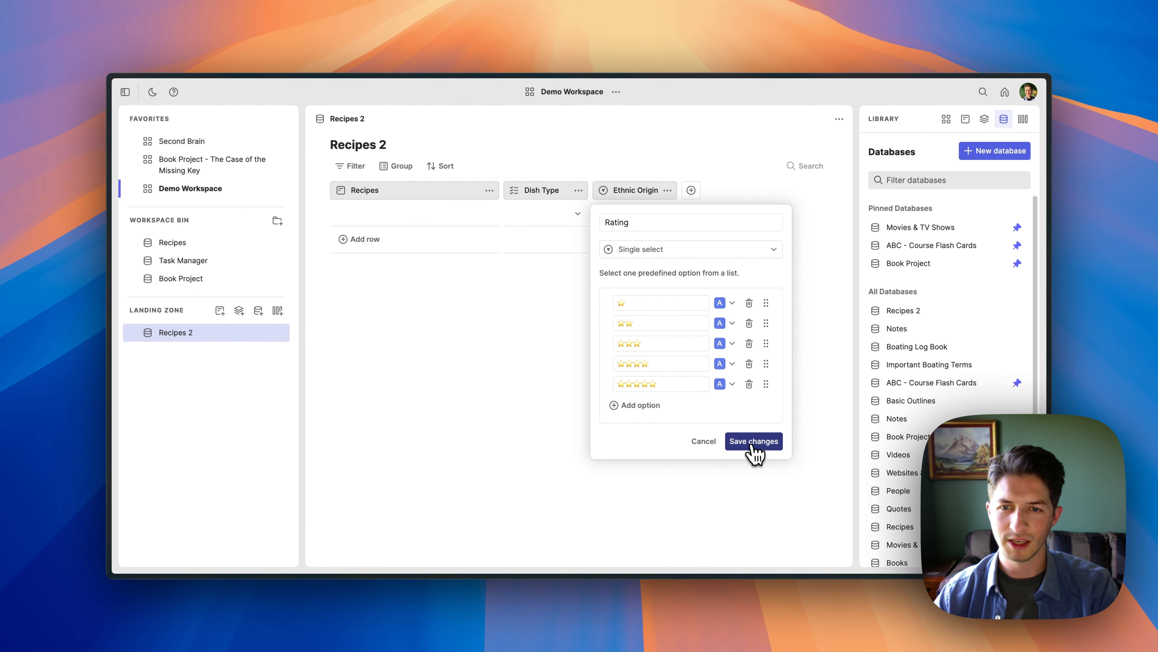
{"action": "left_click", "coordinate": [753, 441]}
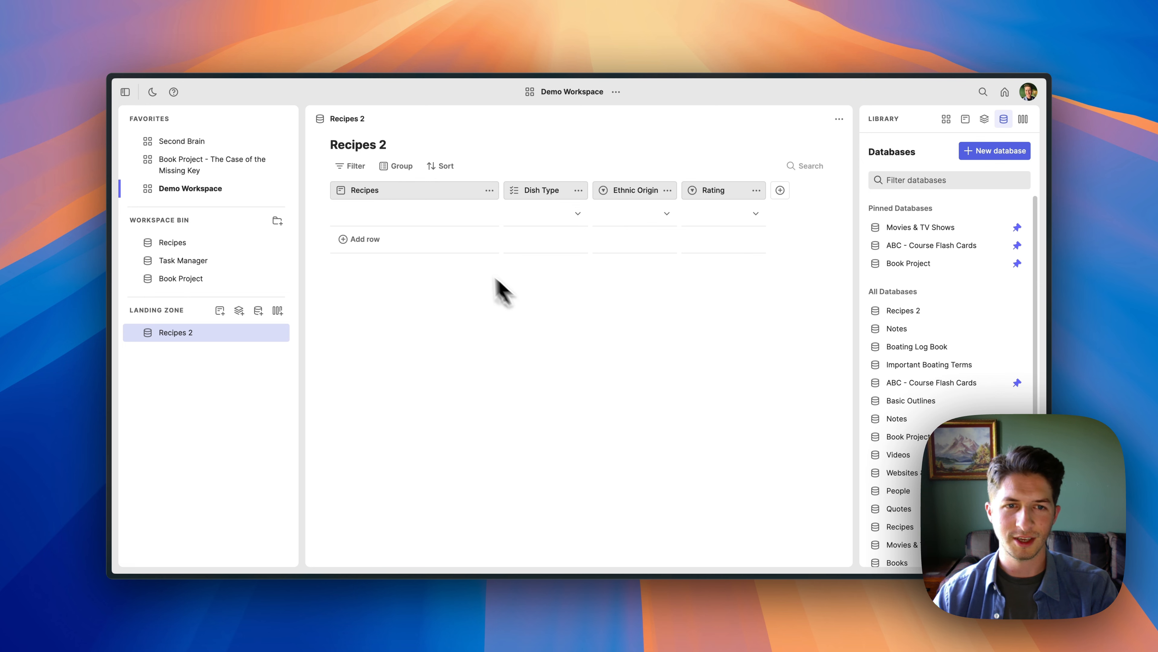
- Create a page named "Miso Soup" in the first row of the Recipes column
{"action": "left_click", "coordinate": [406, 218]}
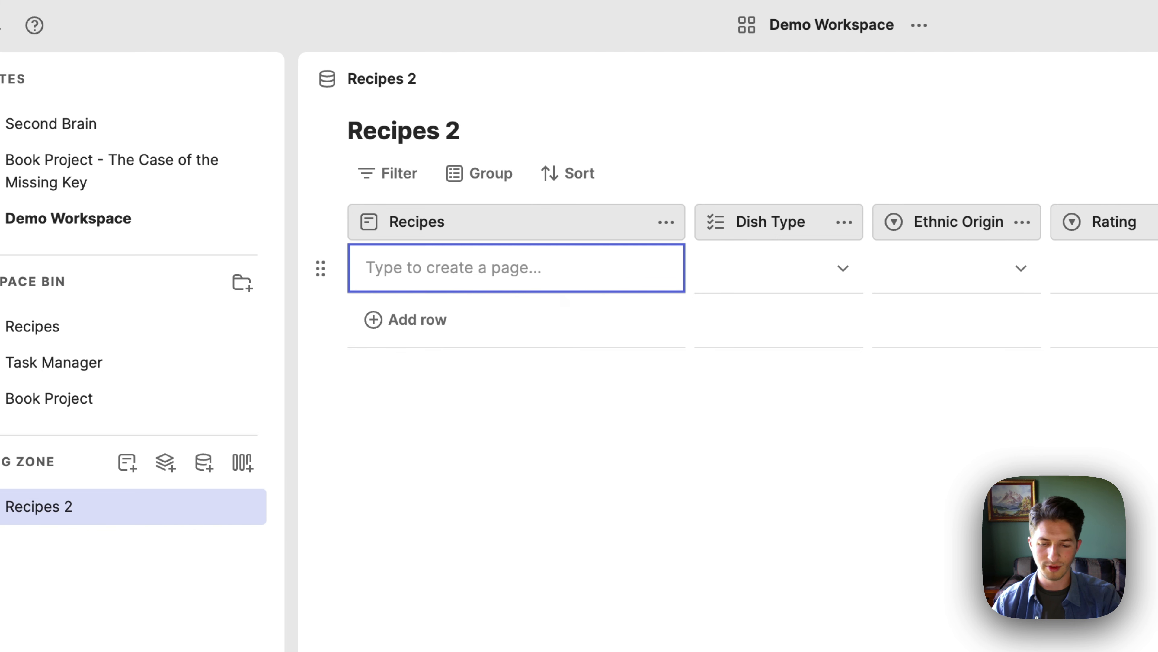
{"action": "type", "text": "Miso Soup"}
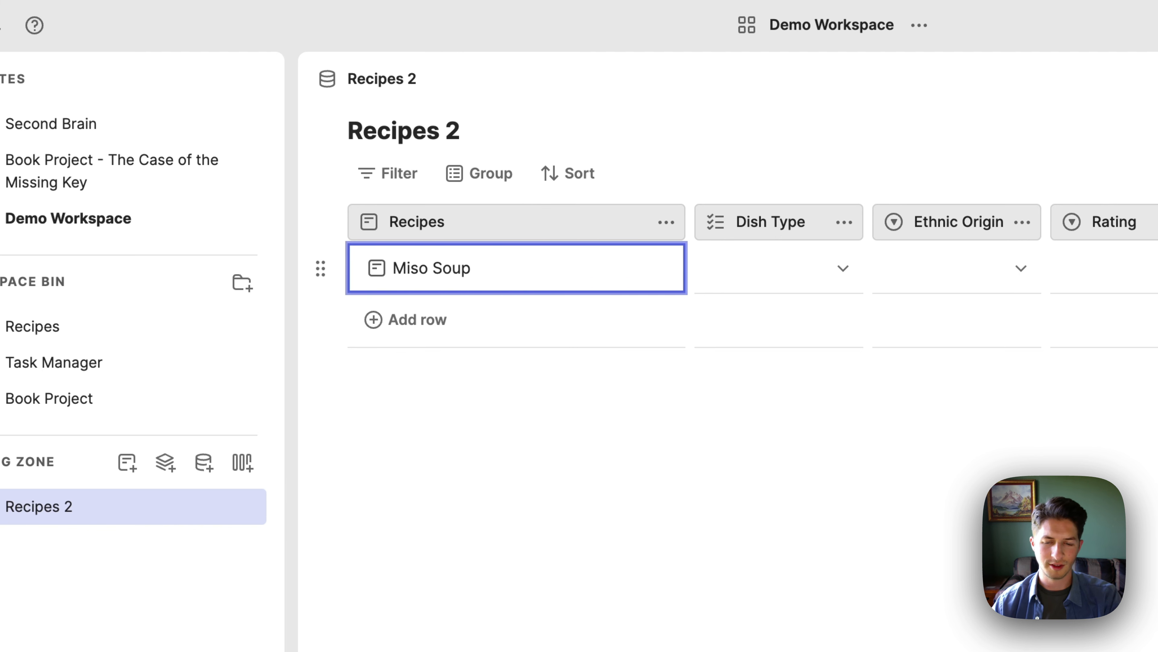
{"action": "key", "text": "Return"}
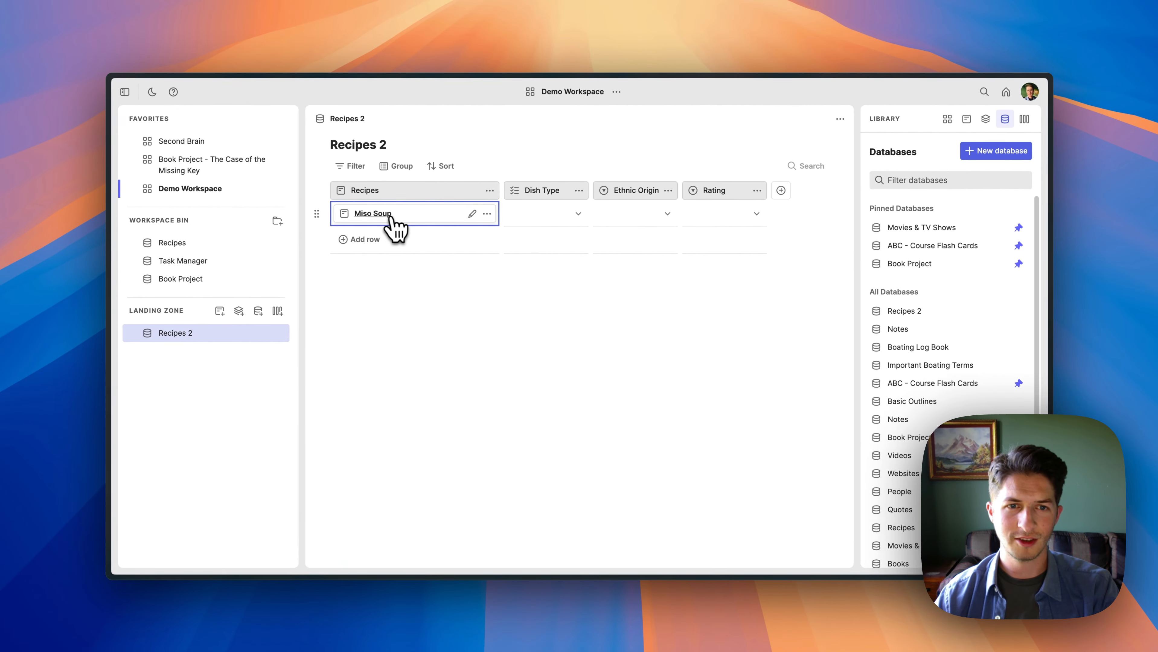
- Open the Miso Soup page and add a Heading 1 reading "Miso Soup"
{"action": "left_click", "coordinate": [382, 215]}
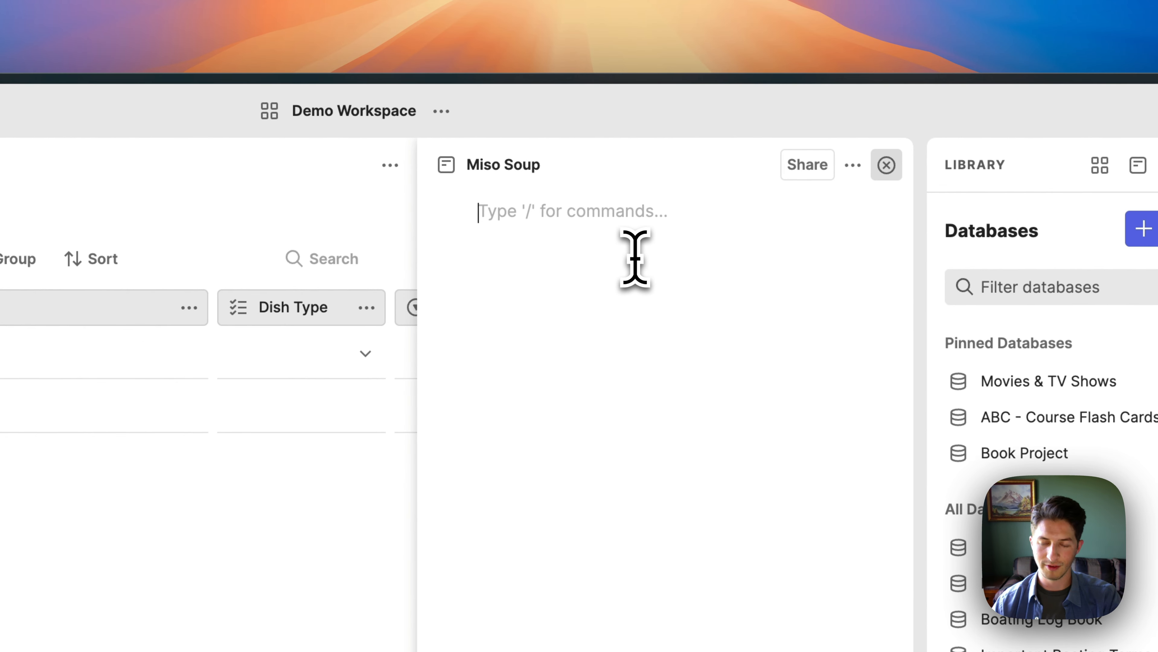
{"action": "type", "text": "/"}
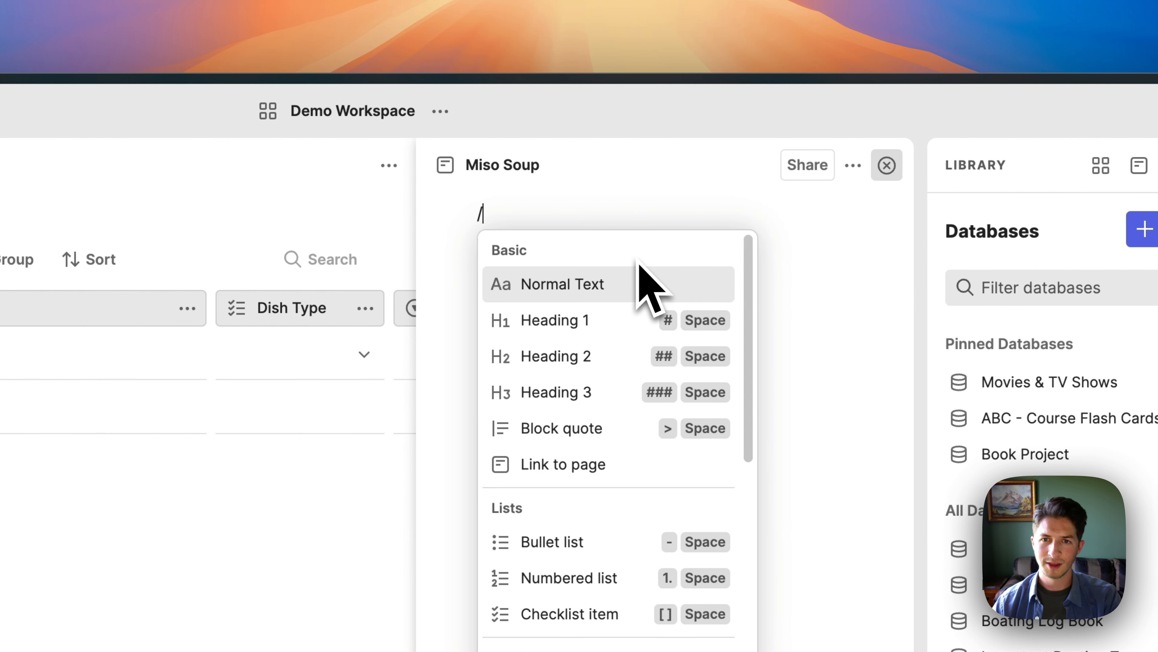
{"action": "key", "text": "Down"}
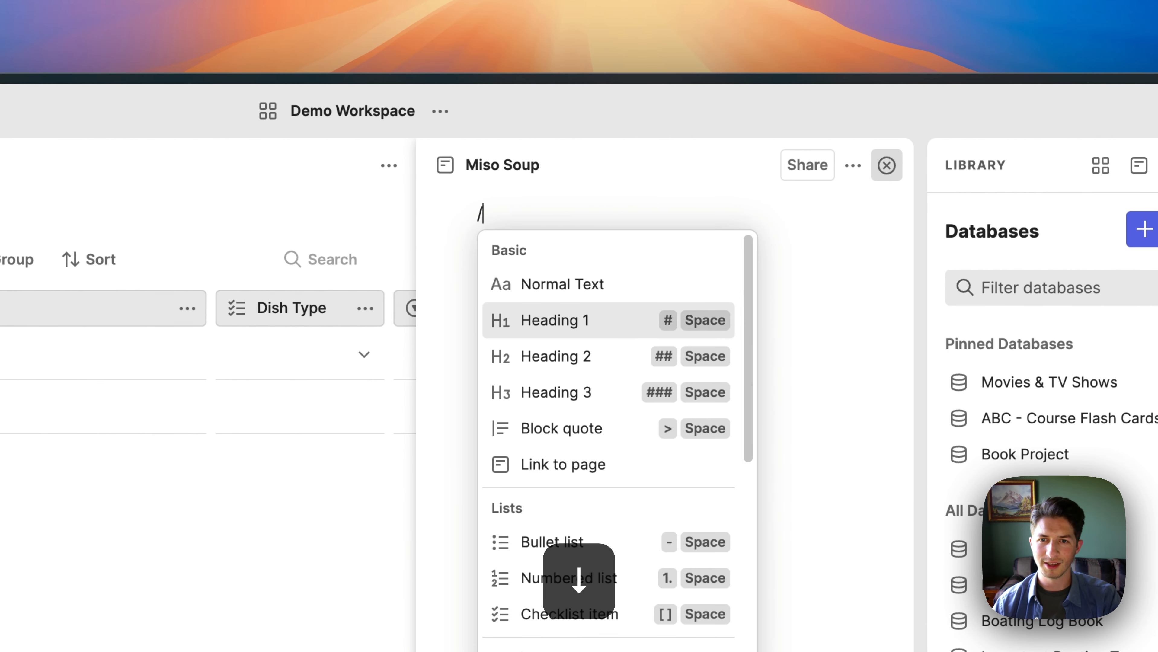
{"action": "key", "text": "Return"}
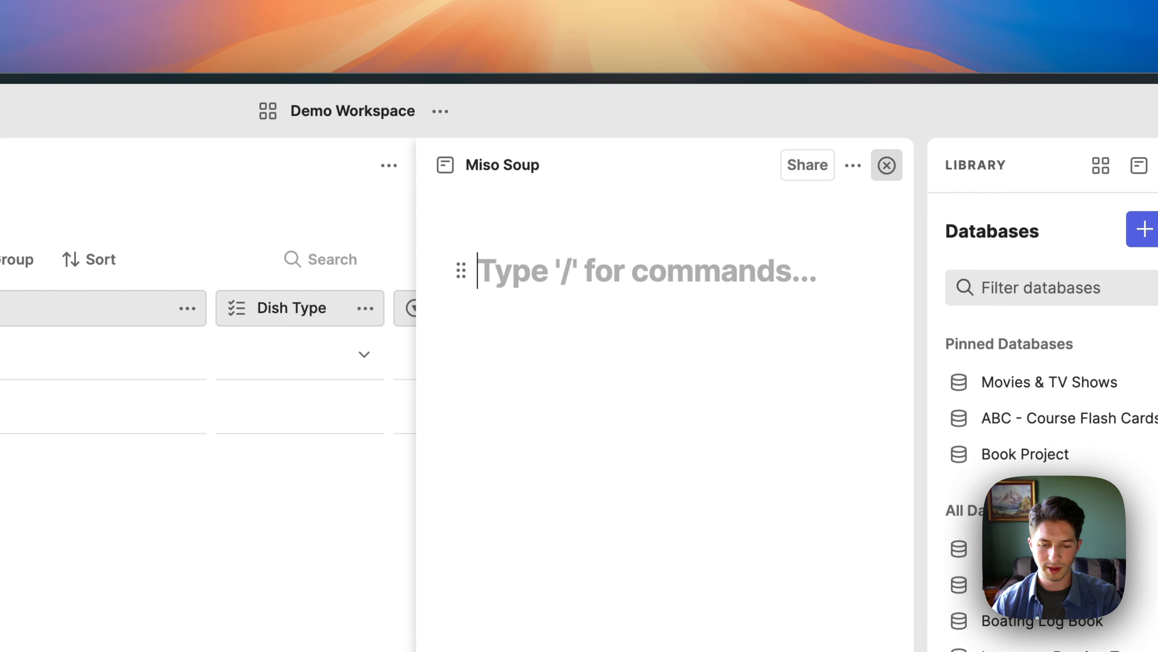
{"action": "type", "text": "Miso Soup"}
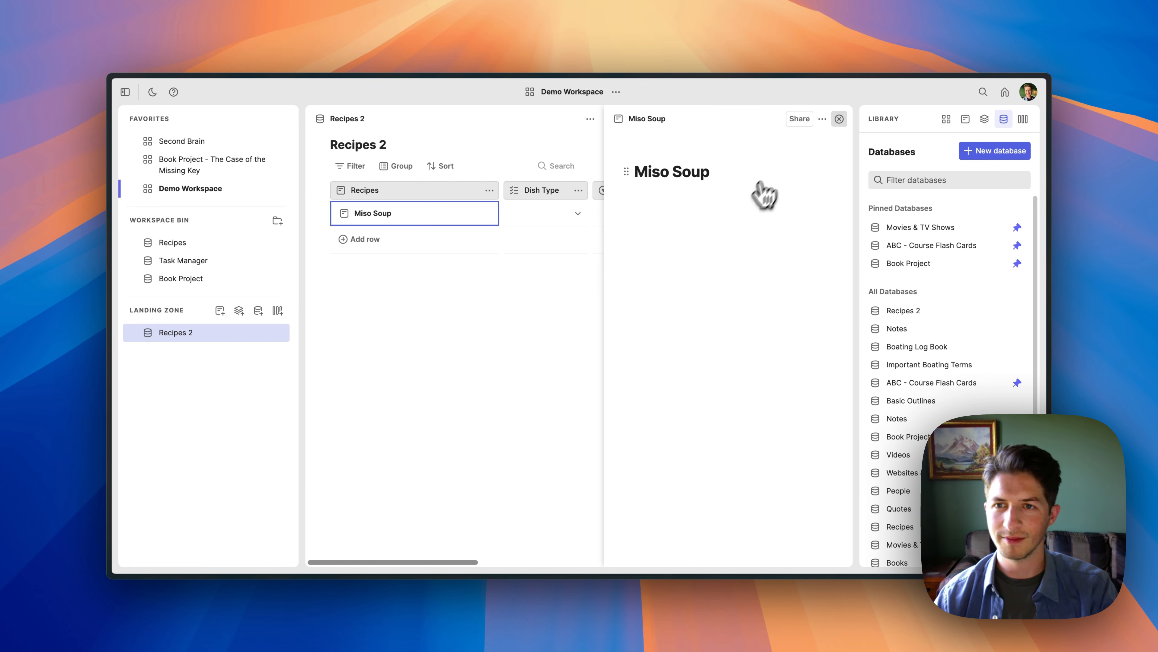
- Close the Miso Soup page and set its Rating in the table to five stars
{"action": "left_click", "coordinate": [839, 119]}
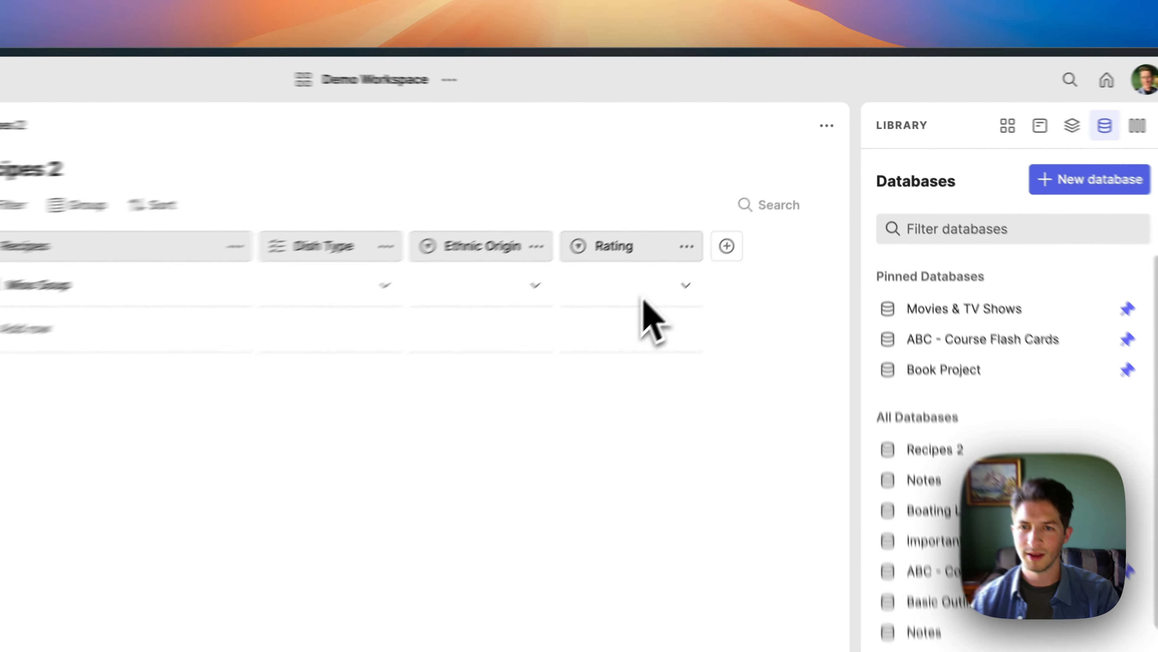
{"action": "left_click", "coordinate": [730, 222]}
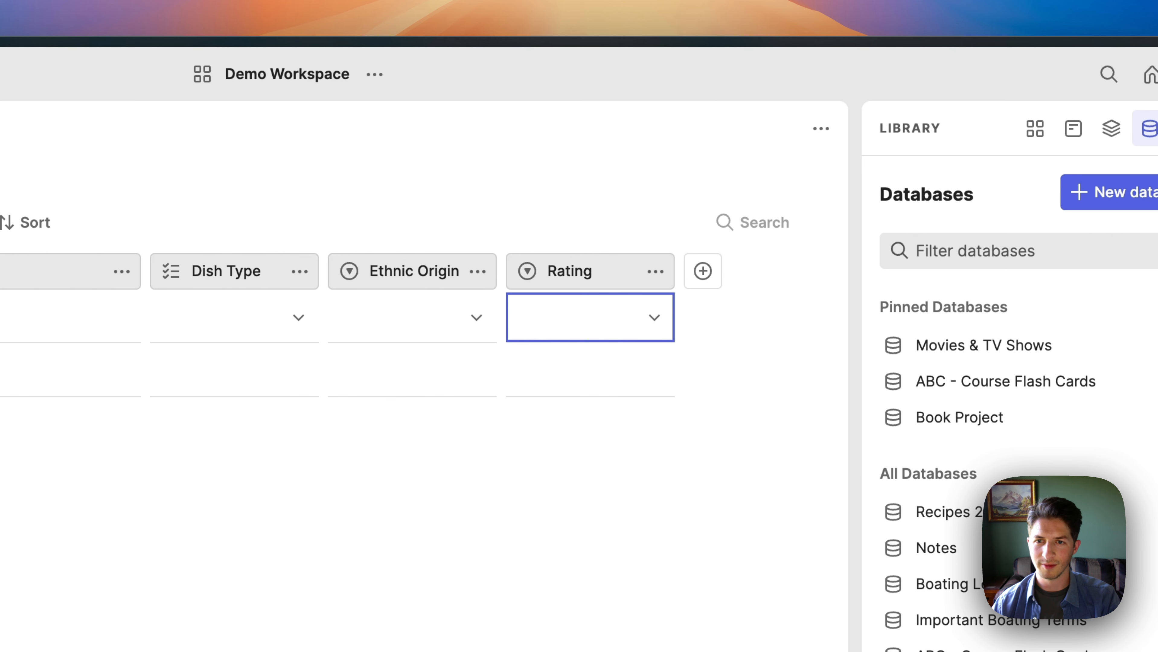
{"action": "key", "text": "Return"}
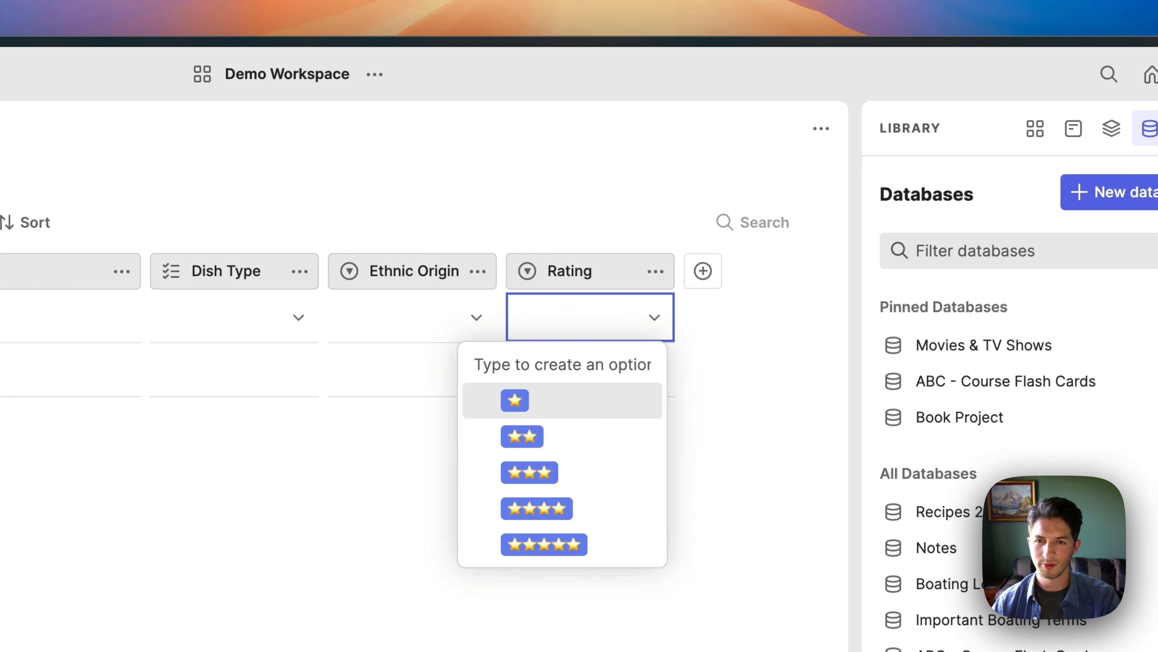
{"action": "key", "text": "Down"}
{"action": "key", "text": "Down"}
{"action": "key", "text": "Down"}
{"action": "key", "text": "Down"}
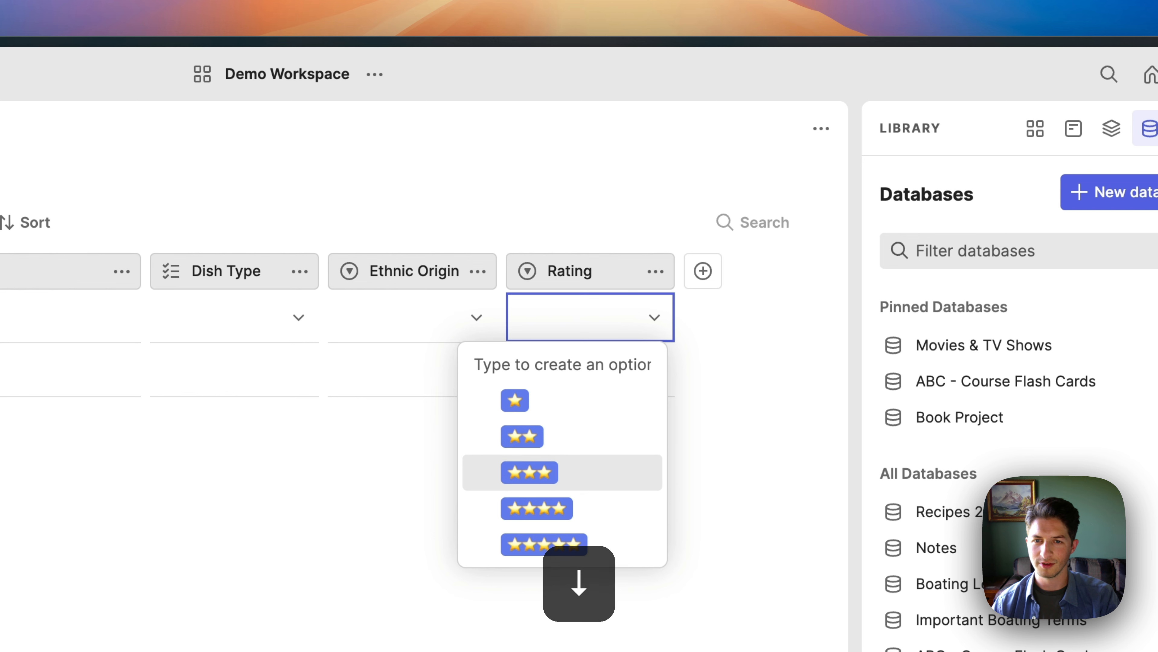
{"action": "key", "text": "Return"}
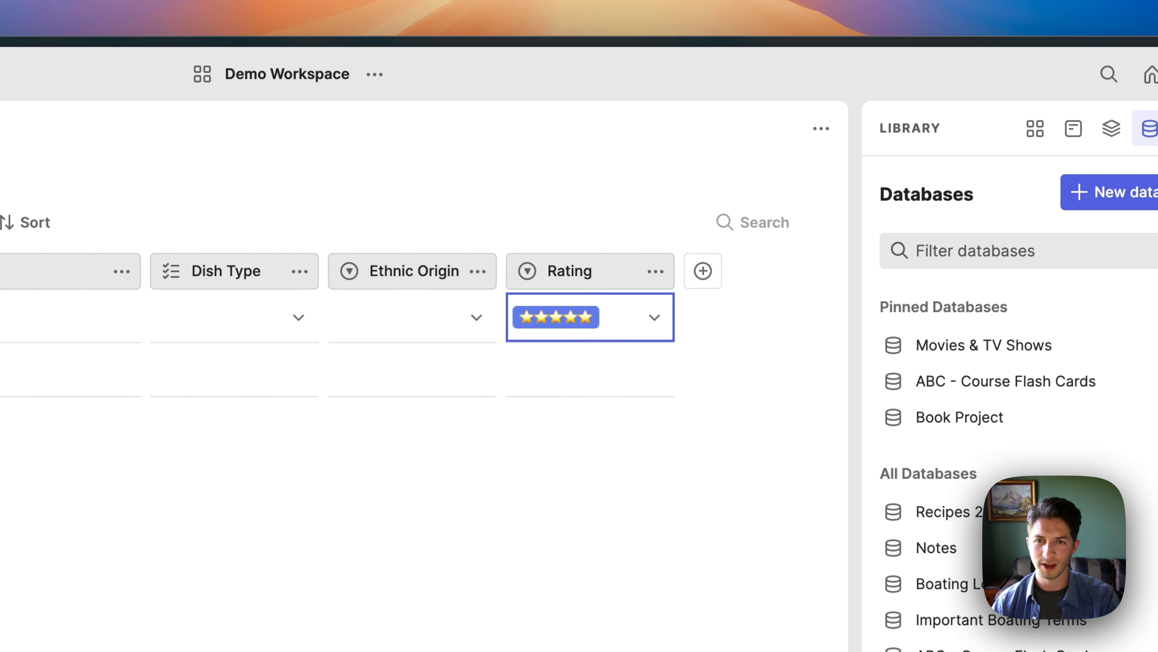
- Set Miso Soup's Ethnic Origin to Japanese and its Dish Type to a new option named "Side"
{"action": "key", "text": "Left"}
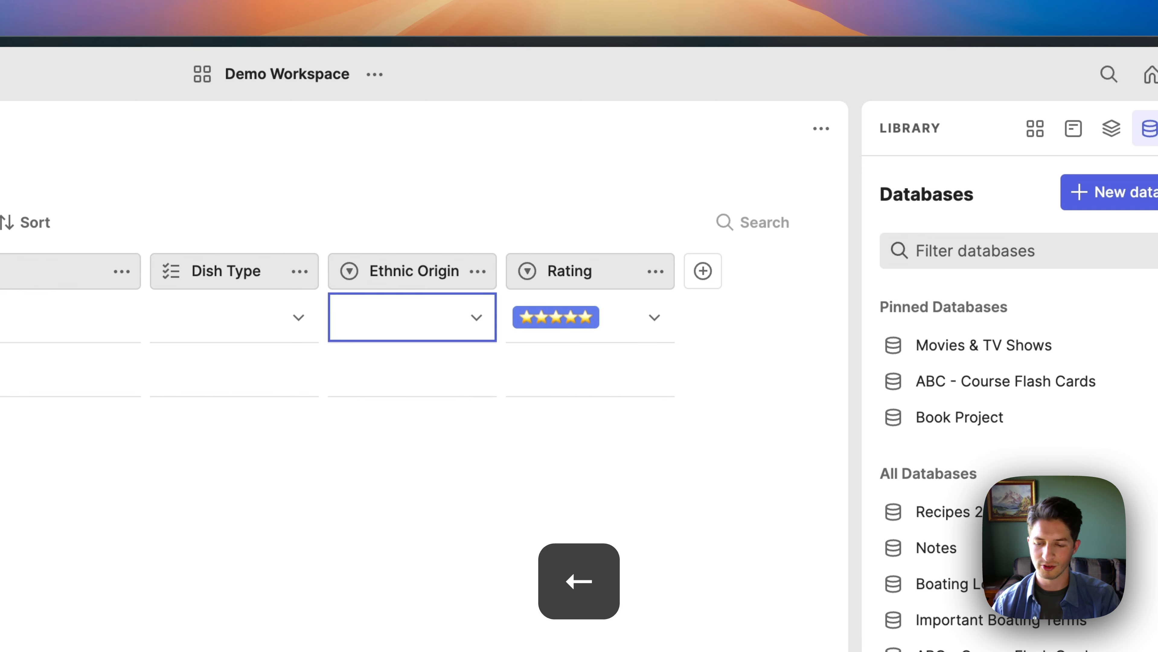
{"action": "key", "text": "Return"}
{"action": "key", "text": "Return"}
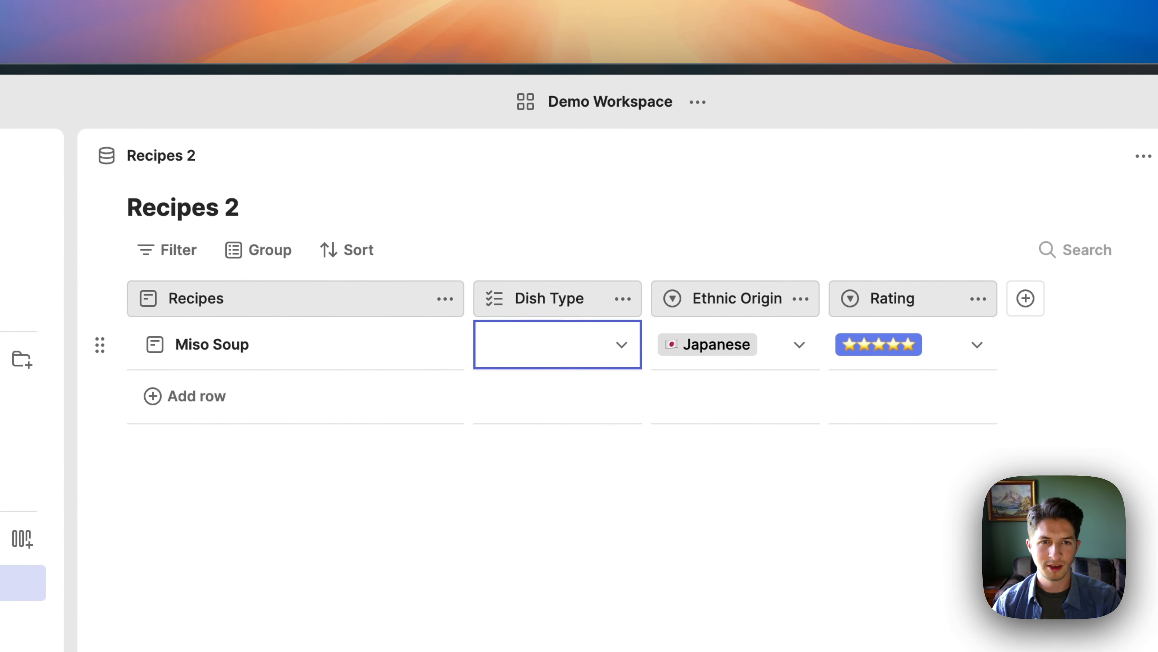
{"action": "type", "text": "Side"}
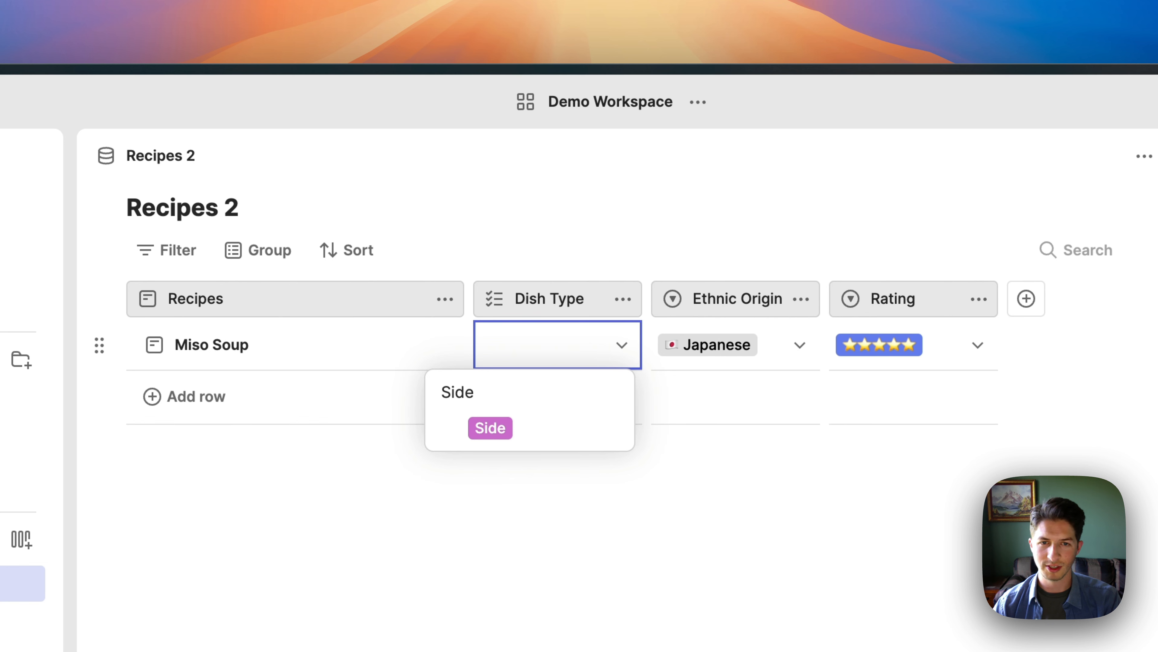
{"action": "key", "text": "Return"}
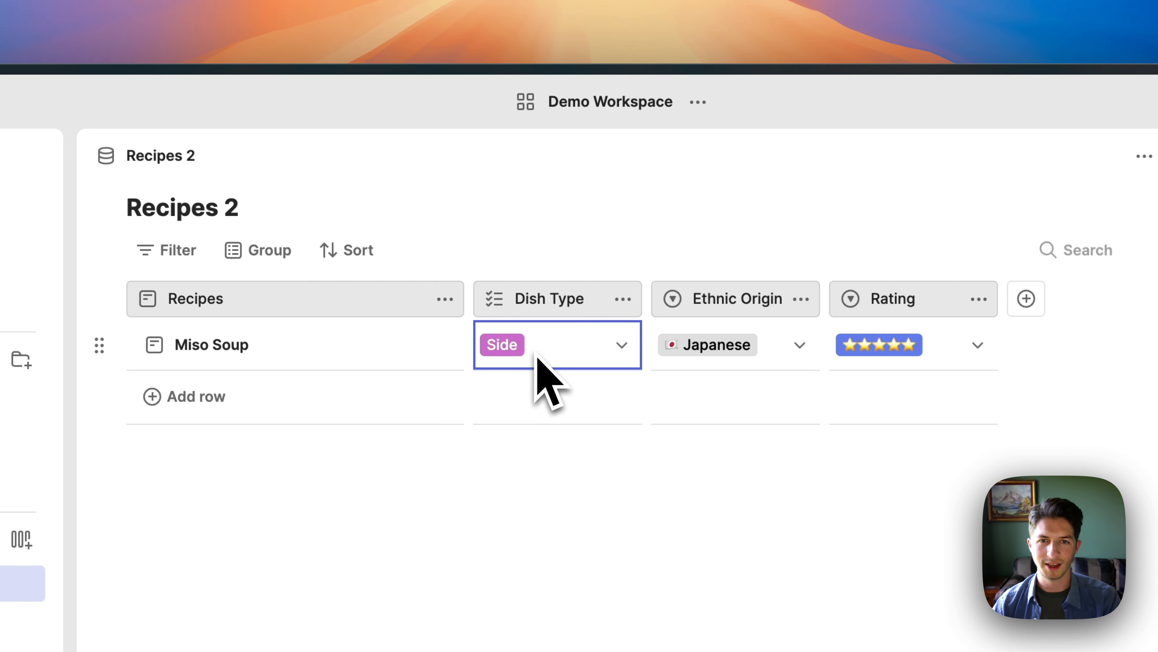
- Edit the Dish Type field to color the Side option medium purple with a dark letter, and save the changes
{"action": "left_click", "coordinate": [627, 299]}
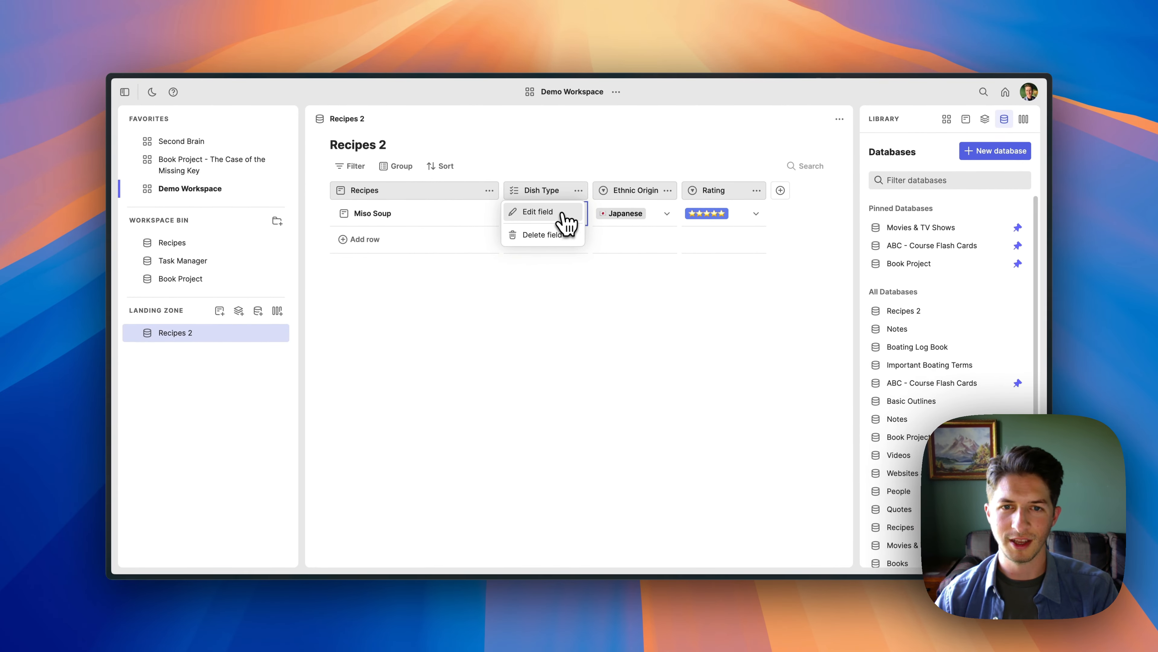
{"action": "left_click", "coordinate": [563, 214]}
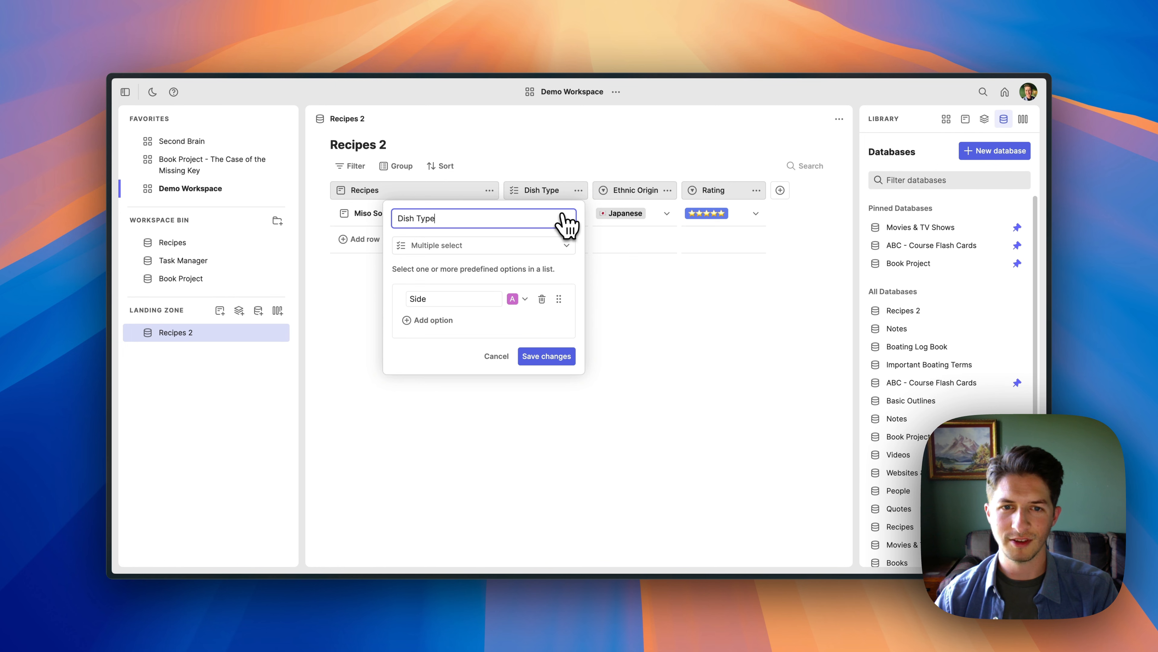
{"action": "left_click", "coordinate": [525, 300]}
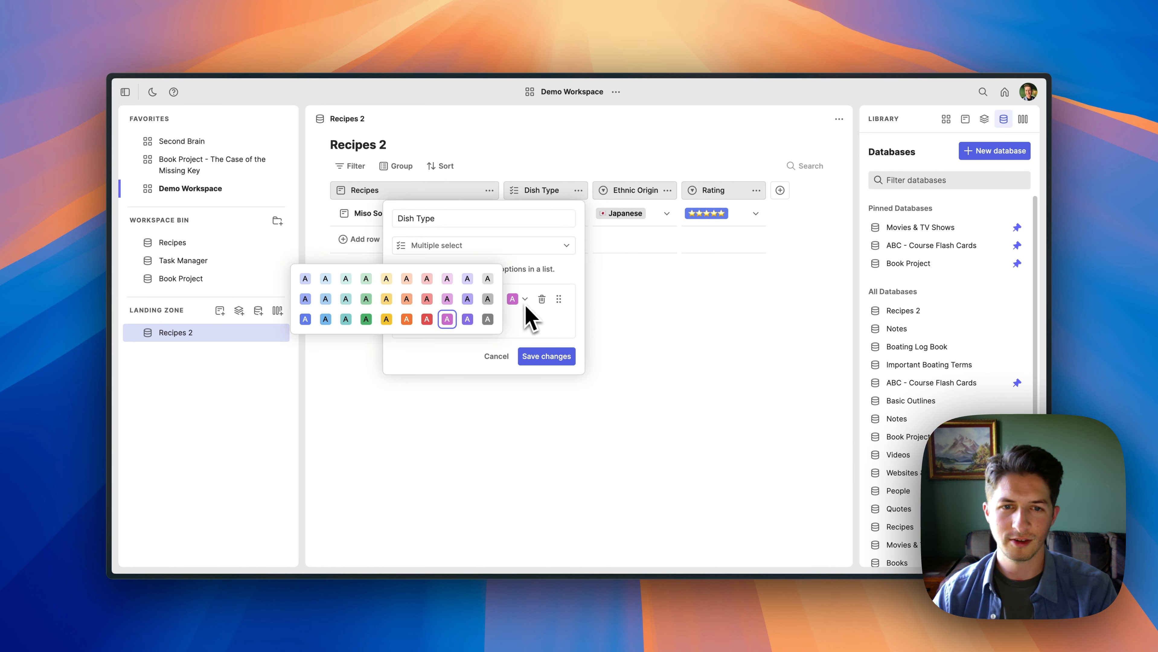
{"action": "left_click", "coordinate": [467, 308]}
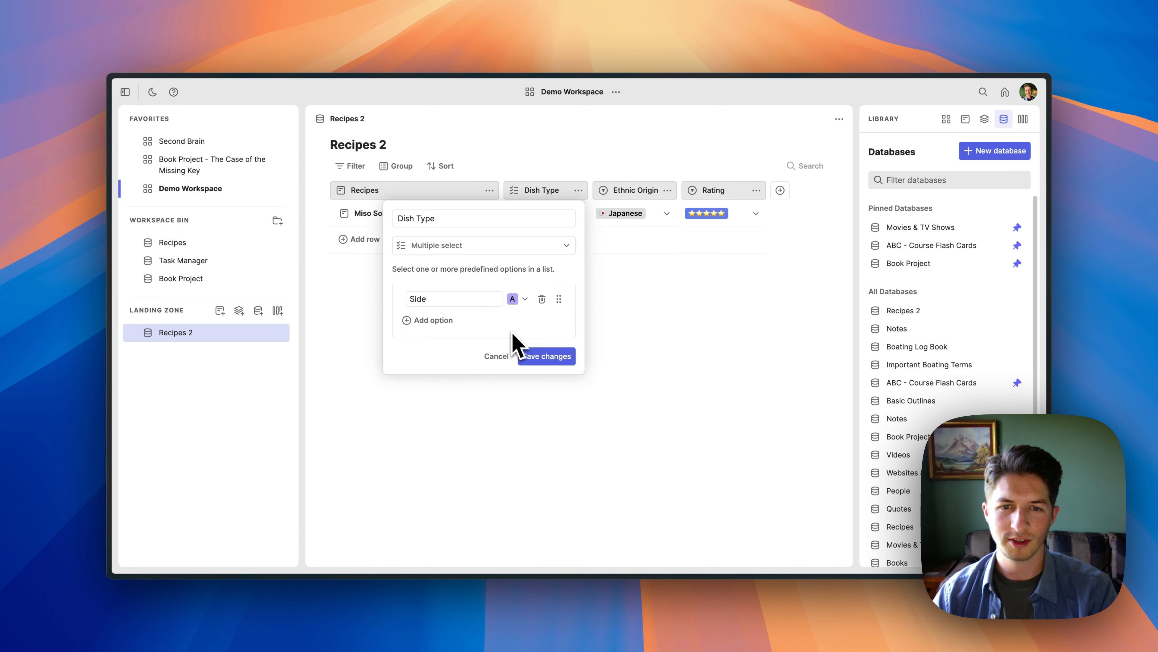
{"action": "left_click", "coordinate": [547, 356]}
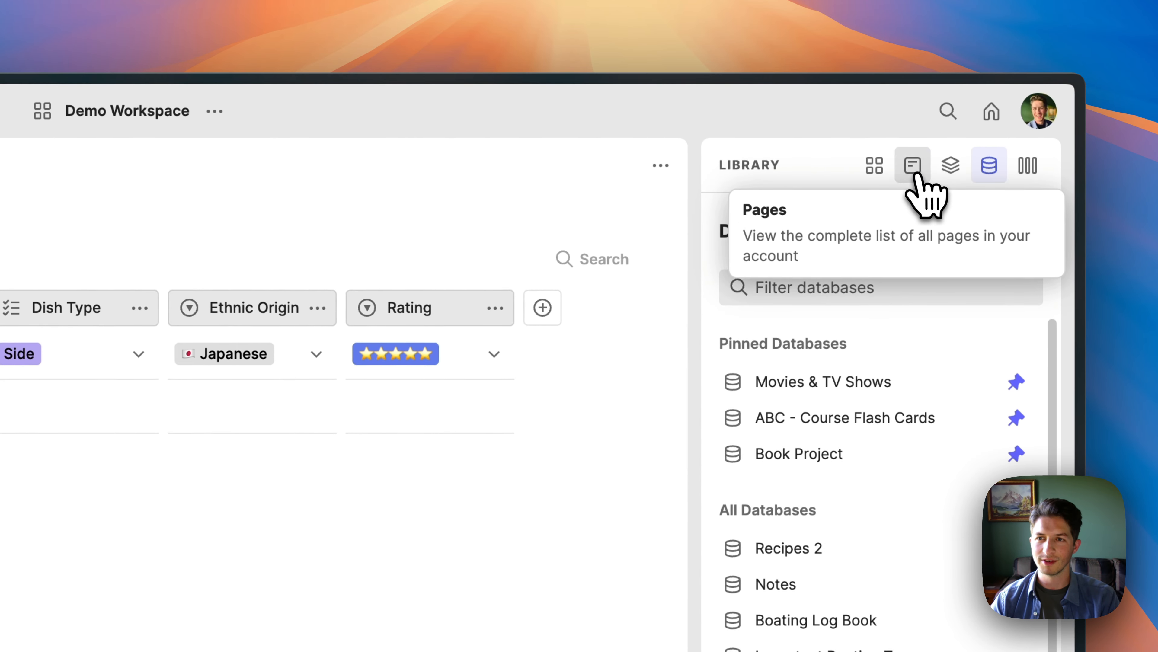
- Add the pinned Focaccia Bread page from the library's page list to the Recipes 2 database
{"action": "left_click", "coordinate": [917, 175]}
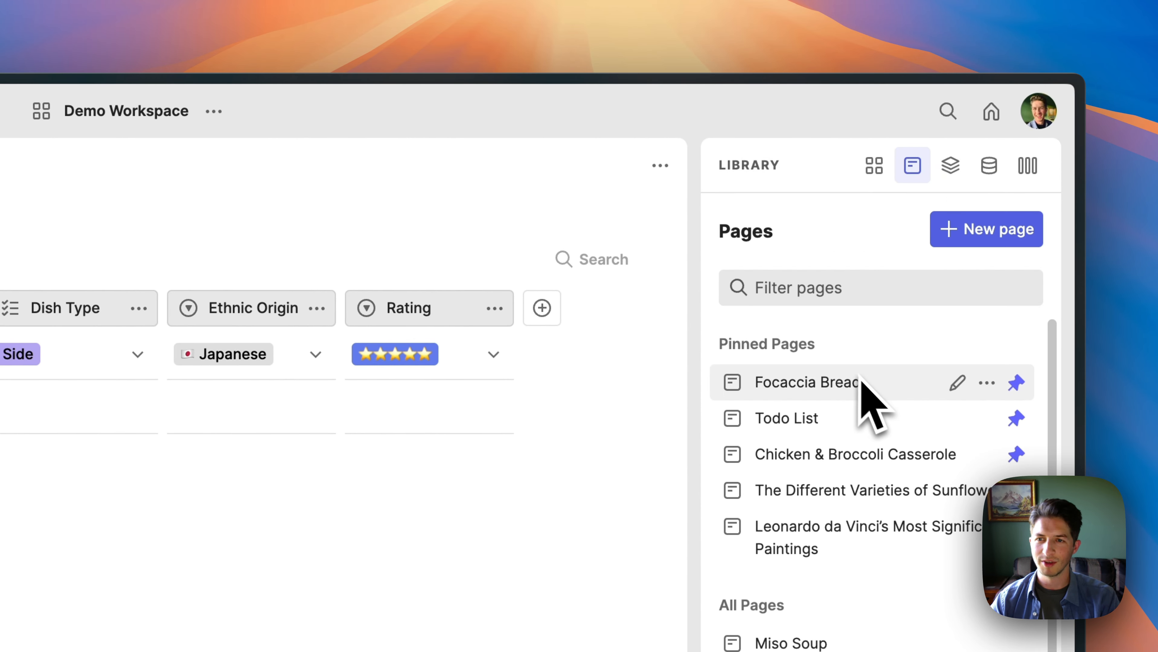
{"action": "left_click_drag", "start_coordinate": [875, 386], "coordinate": [177, 517]}
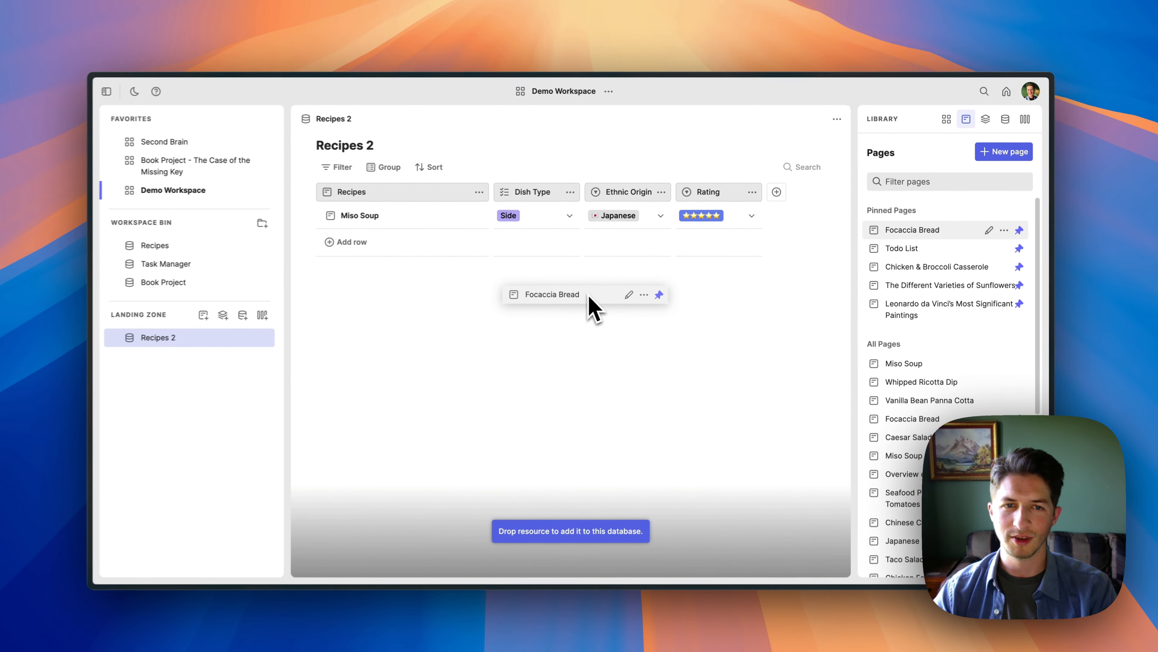
{"action": "left_click_drag", "start_coordinate": [588, 294], "coordinate": [588, 295]}
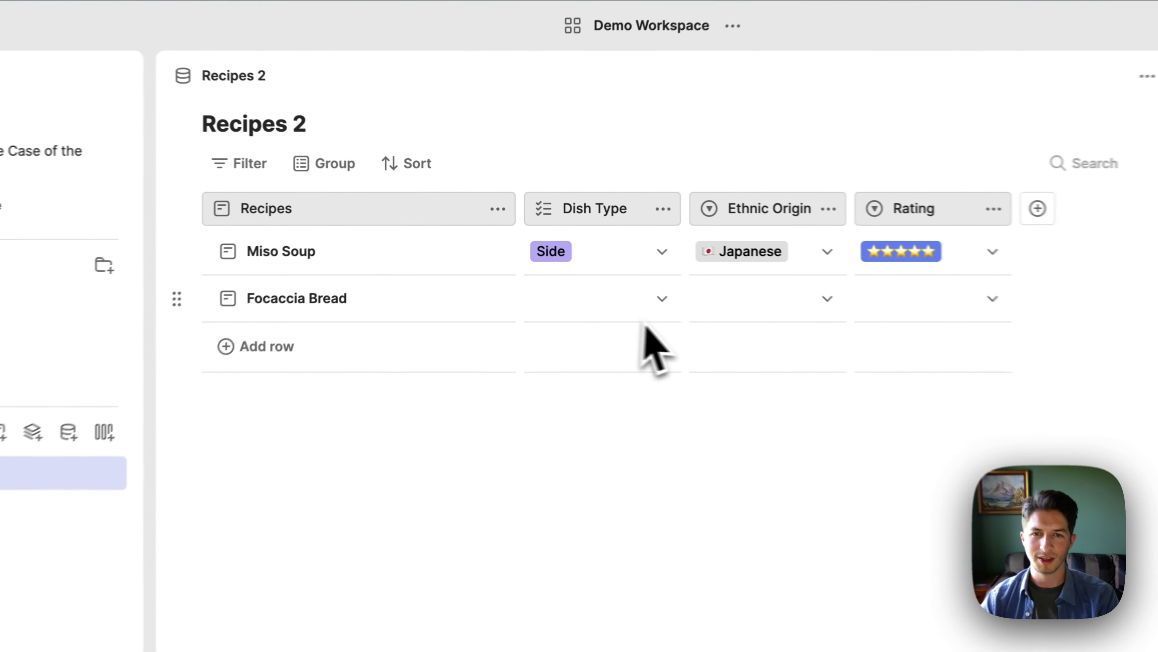
- Set Focaccia Bread's Dish Type to Side and its Ethnic Origin to Italian
{"action": "left_click", "coordinate": [560, 246]}
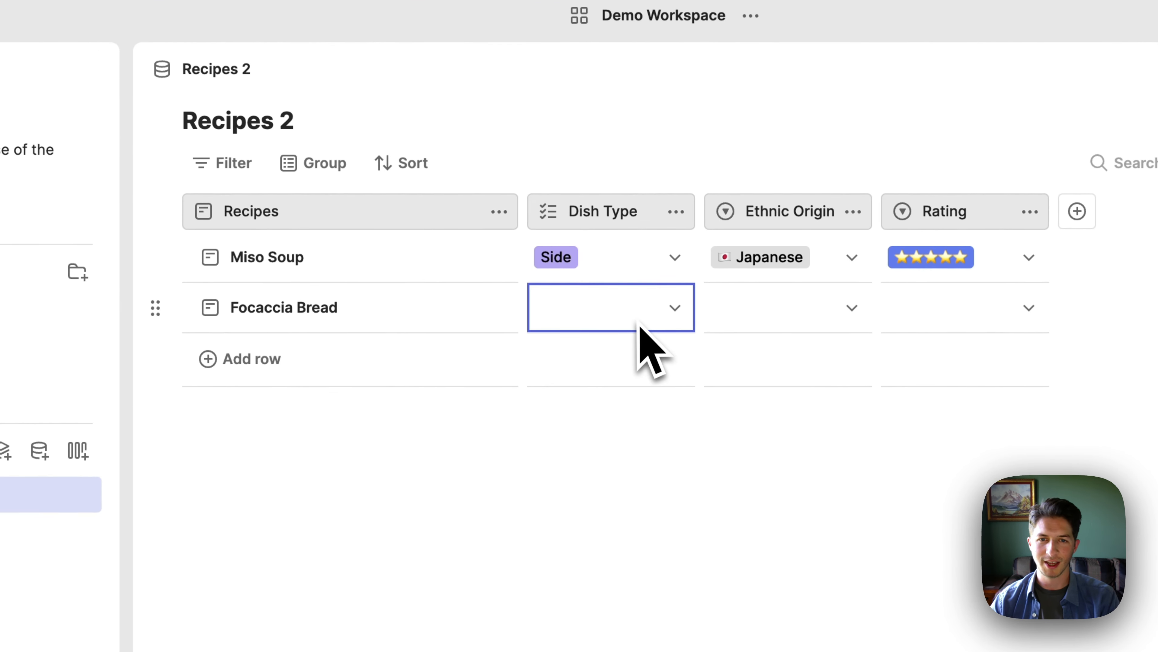
{"action": "left_click", "coordinate": [639, 325]}
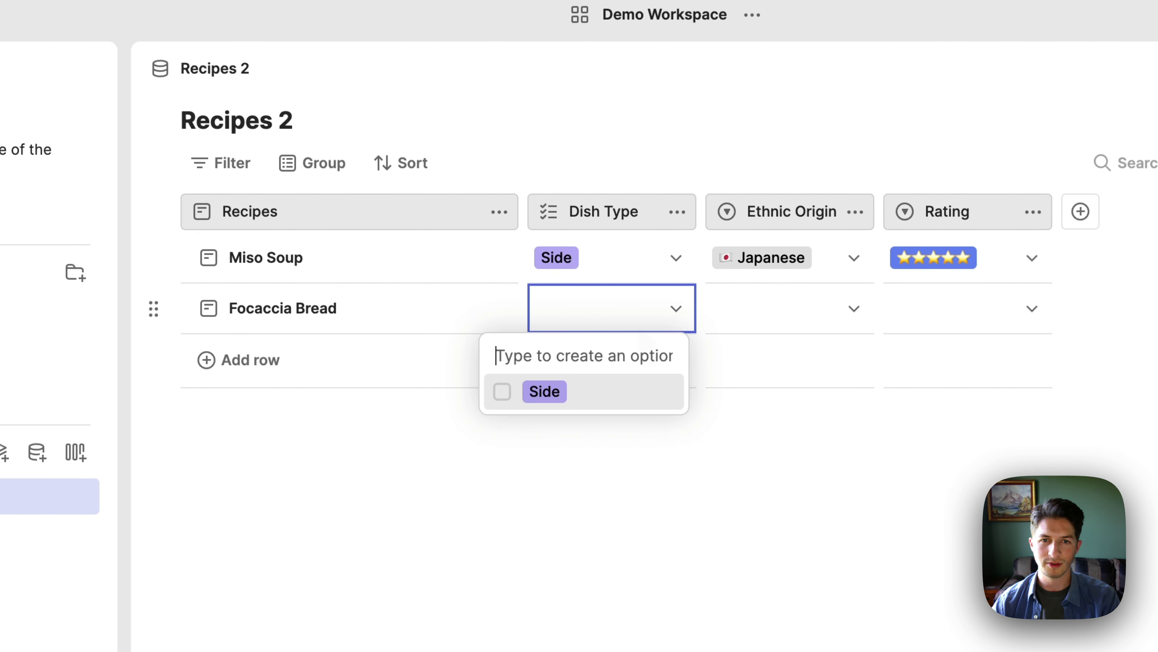
{"action": "key", "text": "Return"}
{"action": "key", "text": "Right"}
{"action": "key", "text": "Return"}
{"action": "key", "text": "Down"}
{"action": "key", "text": "Down"}
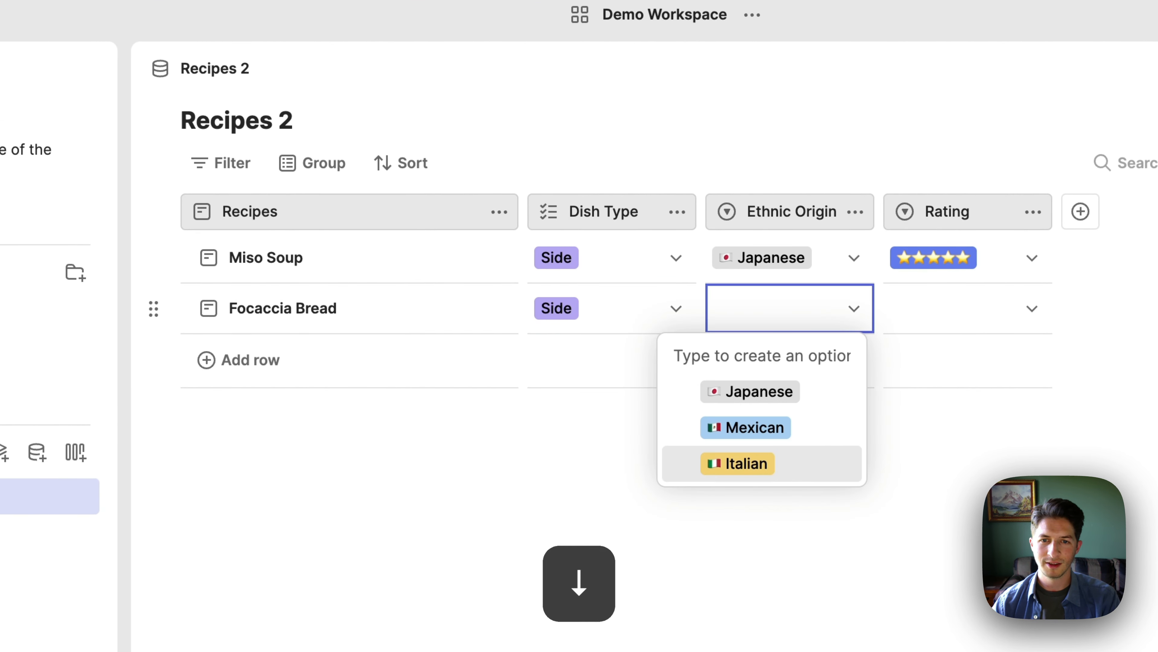
{"action": "key", "text": "Return"}
- Set Focaccia Bread's Rating to five stars
{"action": "key", "text": "Right"}
{"action": "key", "text": "Return"}
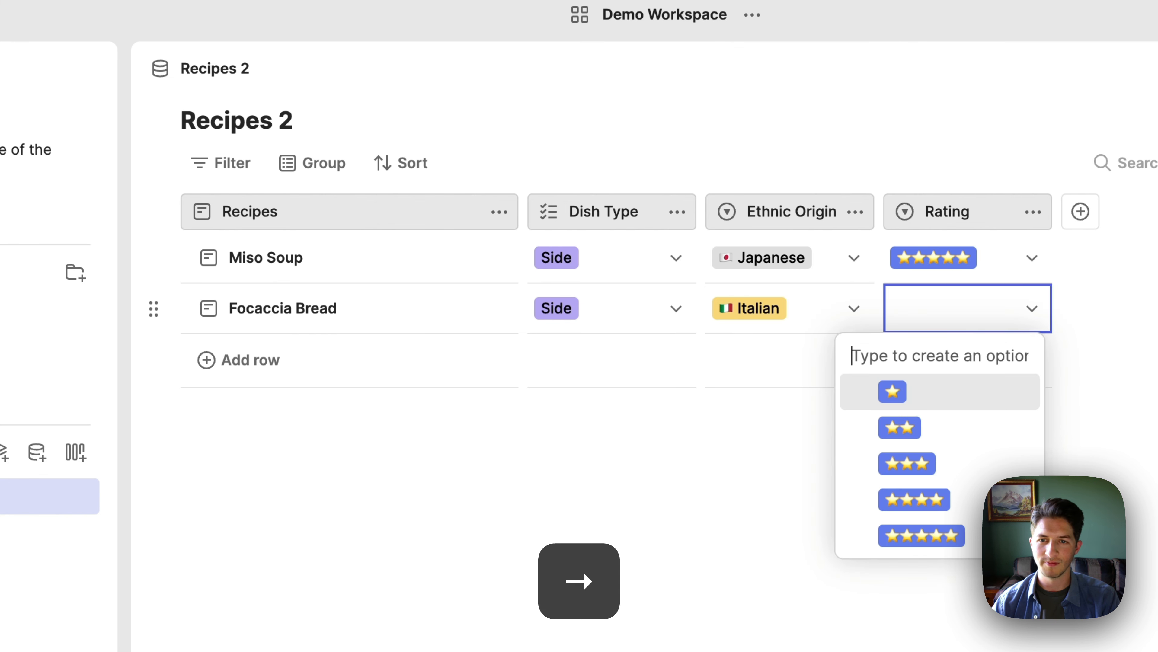
{"action": "key", "text": "Down"}
{"action": "key", "text": "Down"}
{"action": "key", "text": "Down"}
{"action": "key", "text": "Down"}
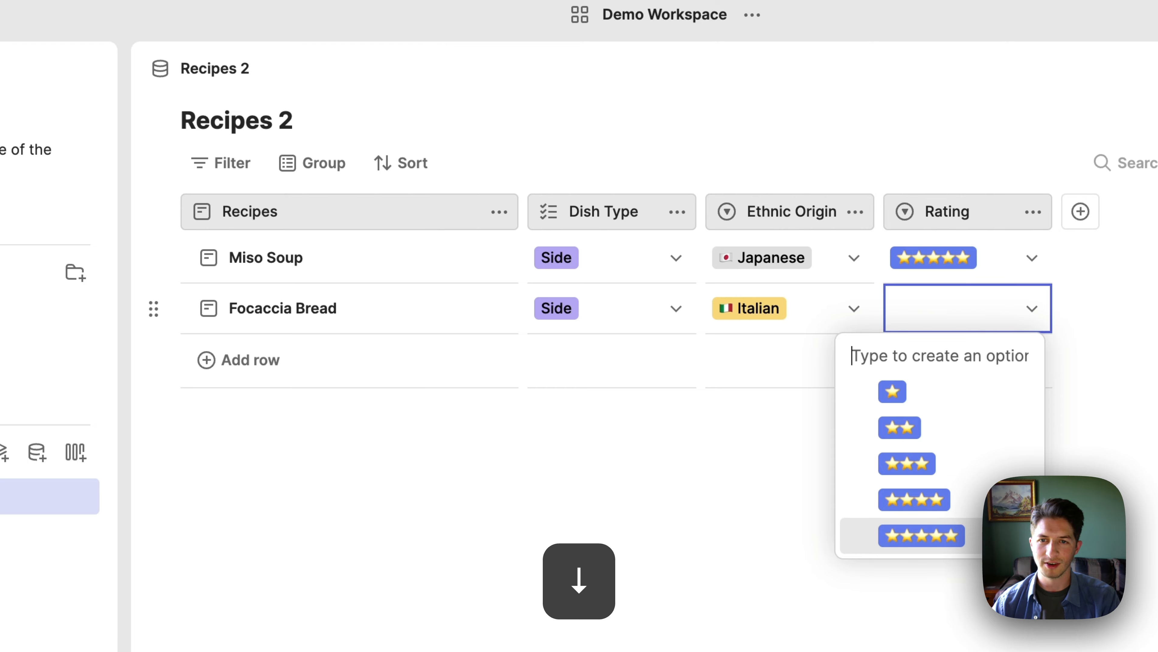
{"action": "key", "text": "Return"}
{"action": "left_click", "coordinate": [570, 434]}
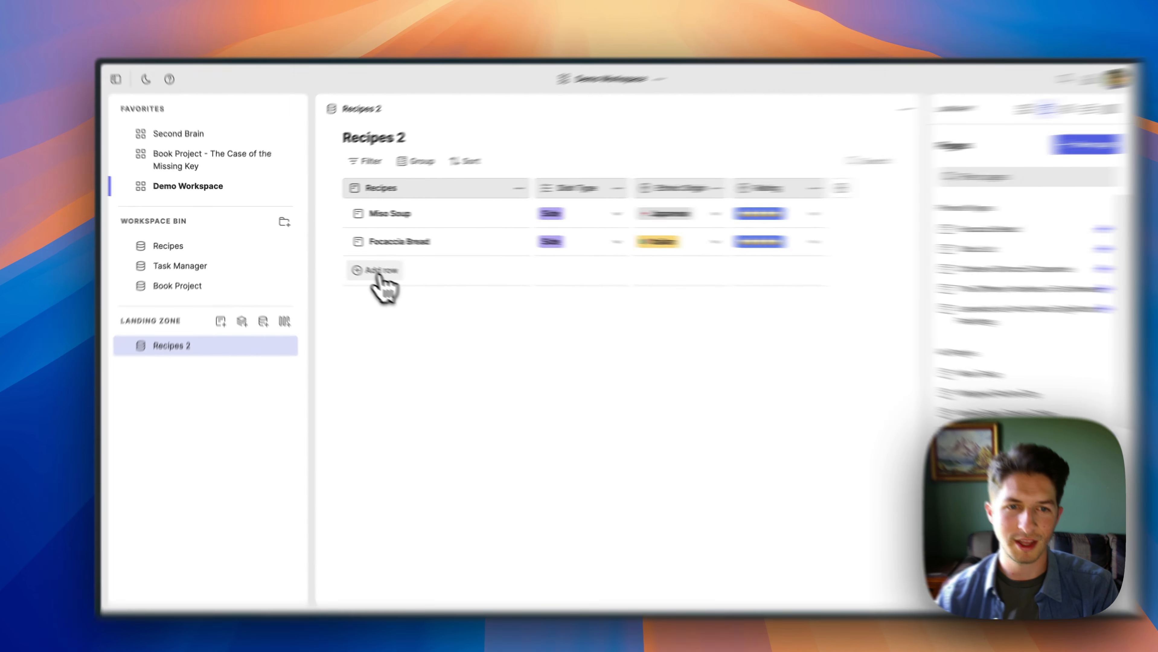
- Add two empty rows at the end of the table and insert another empty row directly below Miso Soup
{"action": "left_click", "coordinate": [367, 268]}
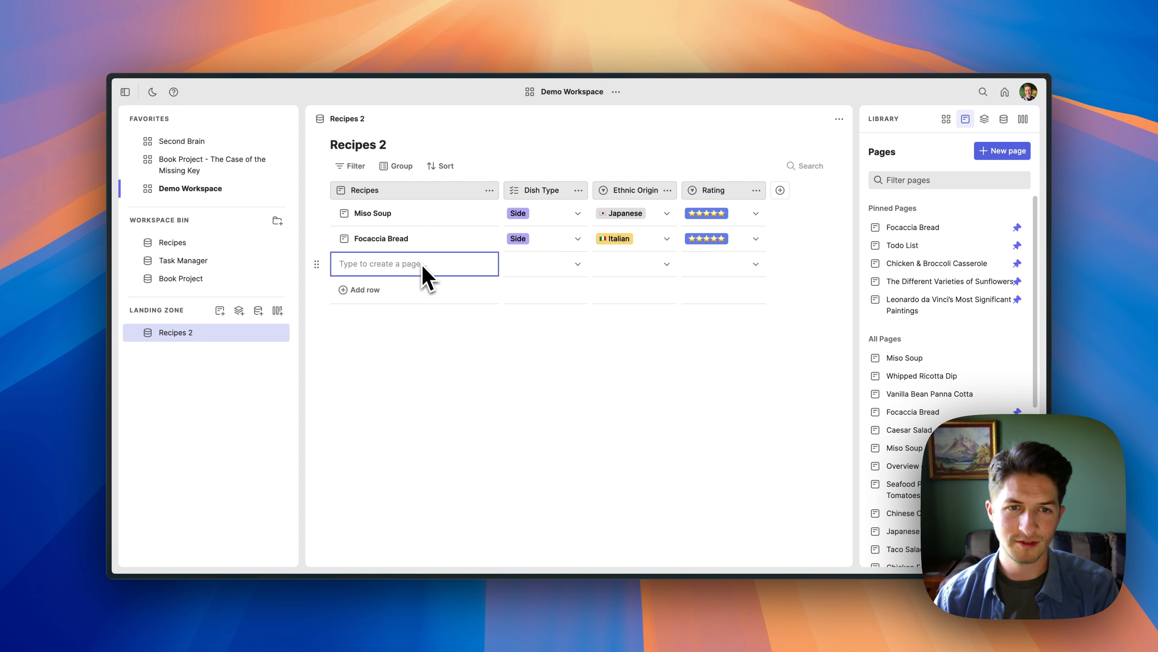
{"action": "key", "text": "shift+Return"}
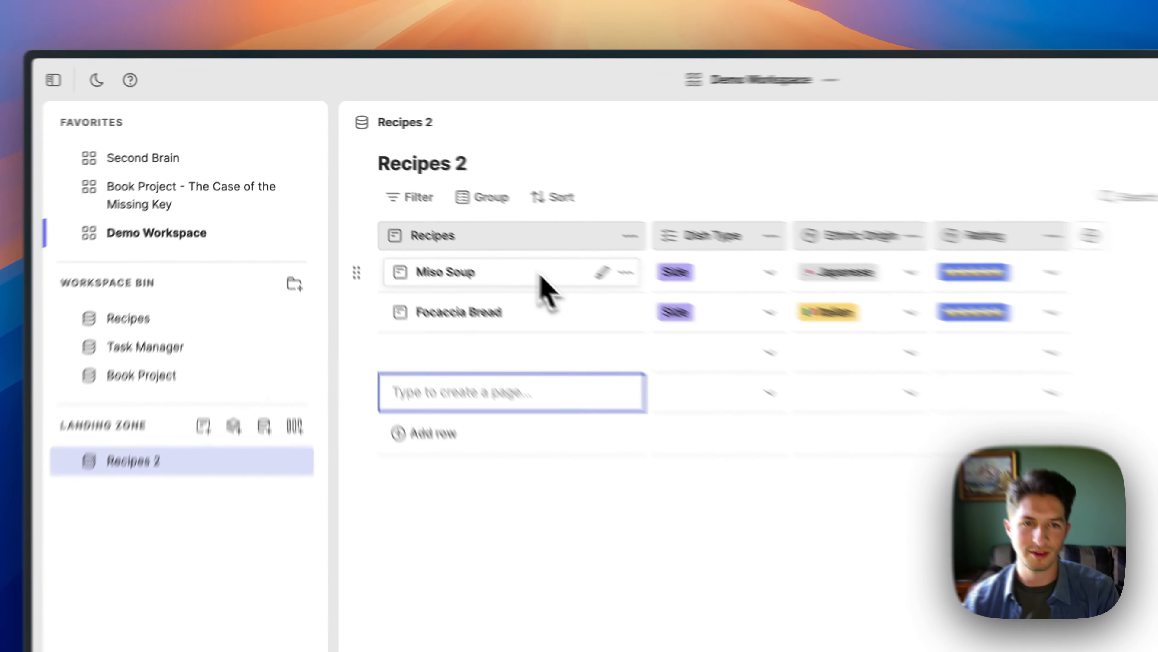
{"action": "left_click", "coordinate": [429, 218]}
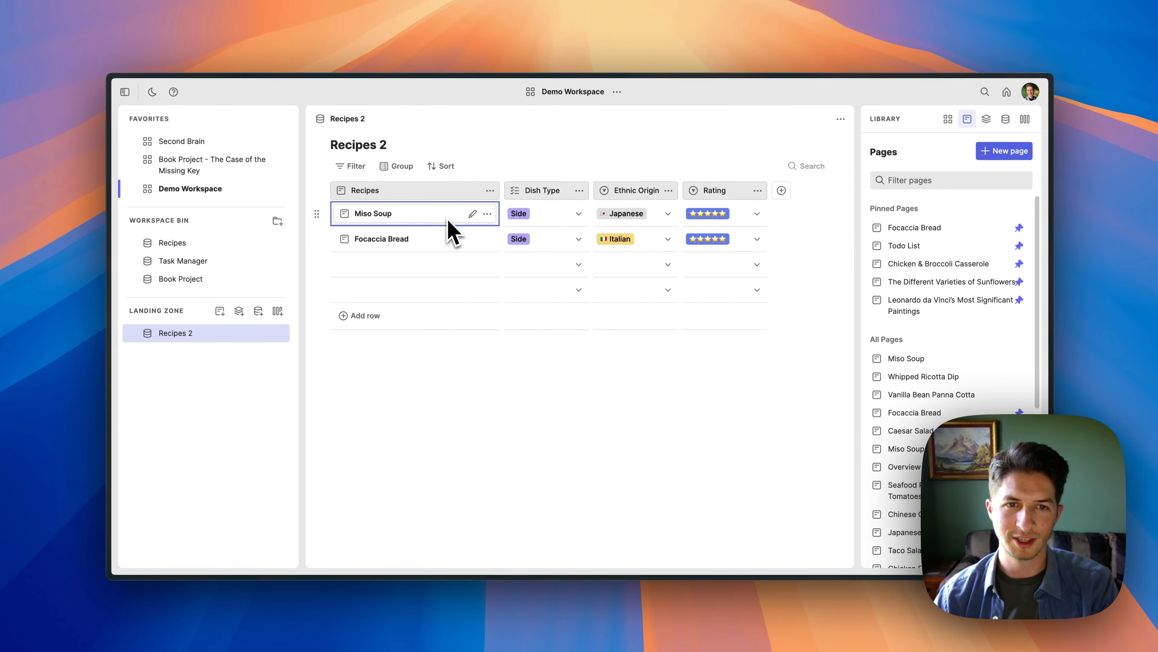
{"action": "key", "text": "shift+Return"}
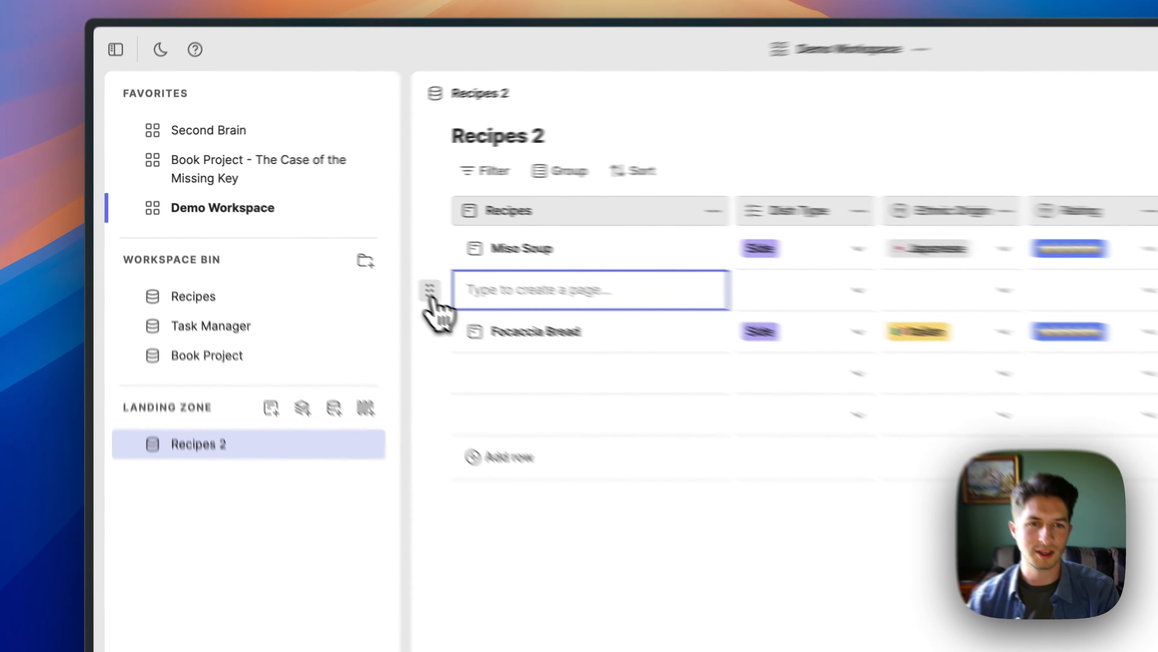
- Delete the empty row below Miso Soup and the two empty rows at the end of the table
{"action": "left_click", "coordinate": [316, 239]}
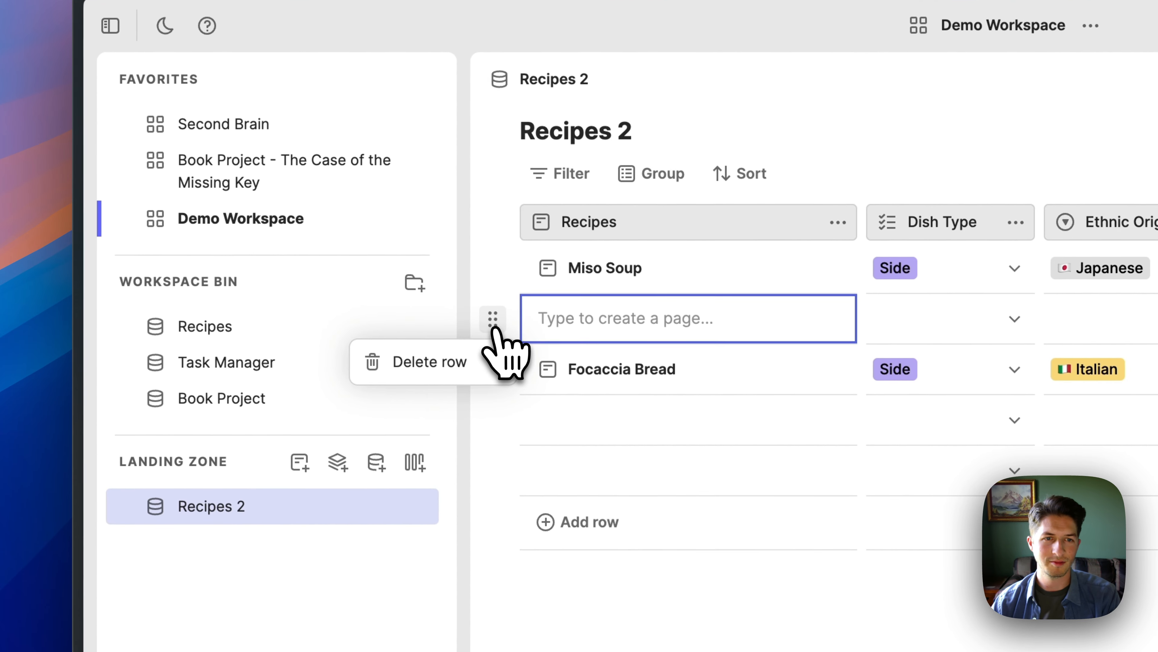
{"action": "left_click", "coordinate": [465, 369]}
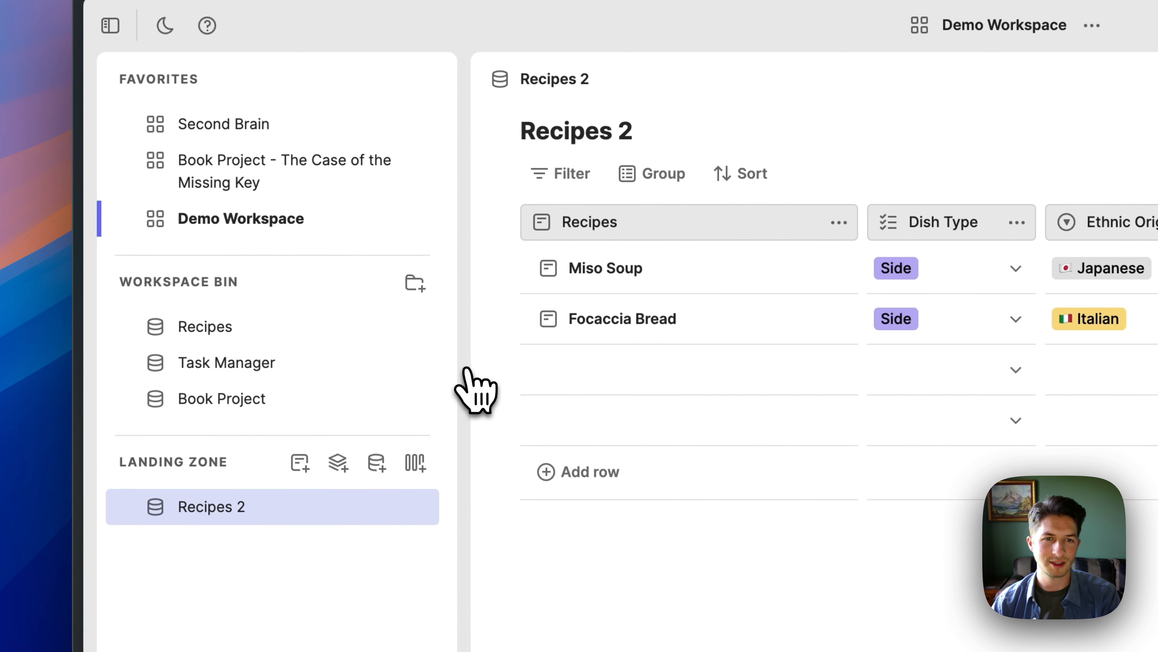
{"action": "left_click", "coordinate": [493, 370]}
{"action": "left_click", "coordinate": [461, 411]}
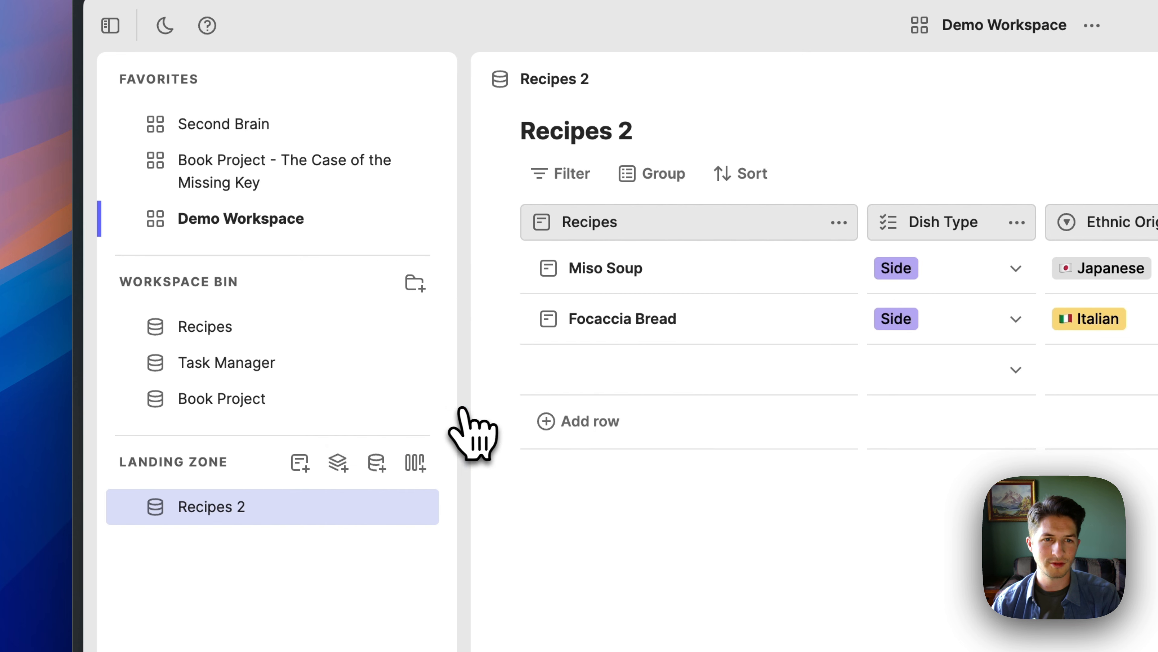
{"action": "left_click", "coordinate": [493, 371]}
{"action": "left_click", "coordinate": [468, 406]}
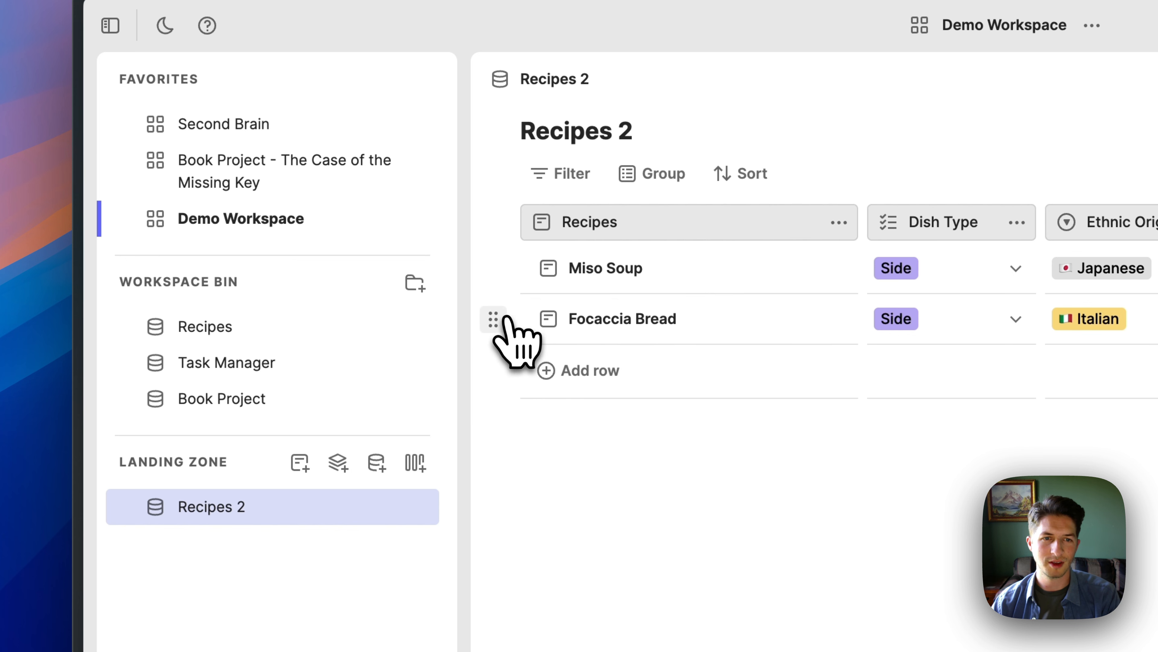
- Move the Focaccia Bread row above Miso Soup and delete the Miso Soup row from the database
{"action": "left_click_drag", "start_coordinate": [507, 319], "coordinate": [508, 251]}
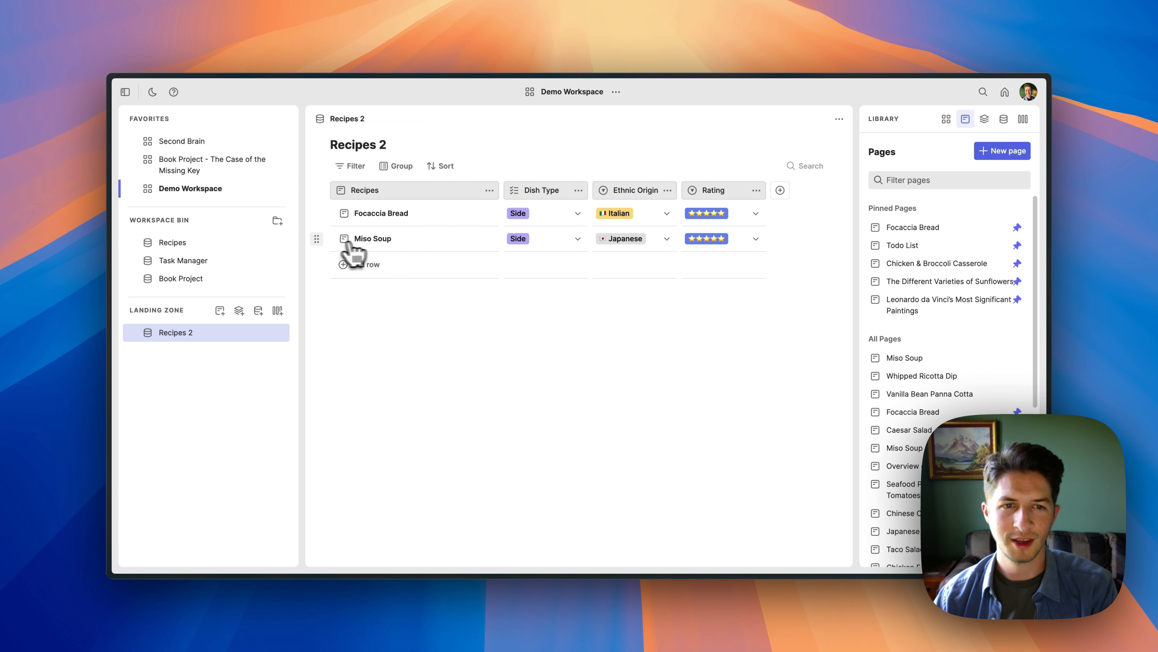
{"action": "left_click", "coordinate": [317, 238]}
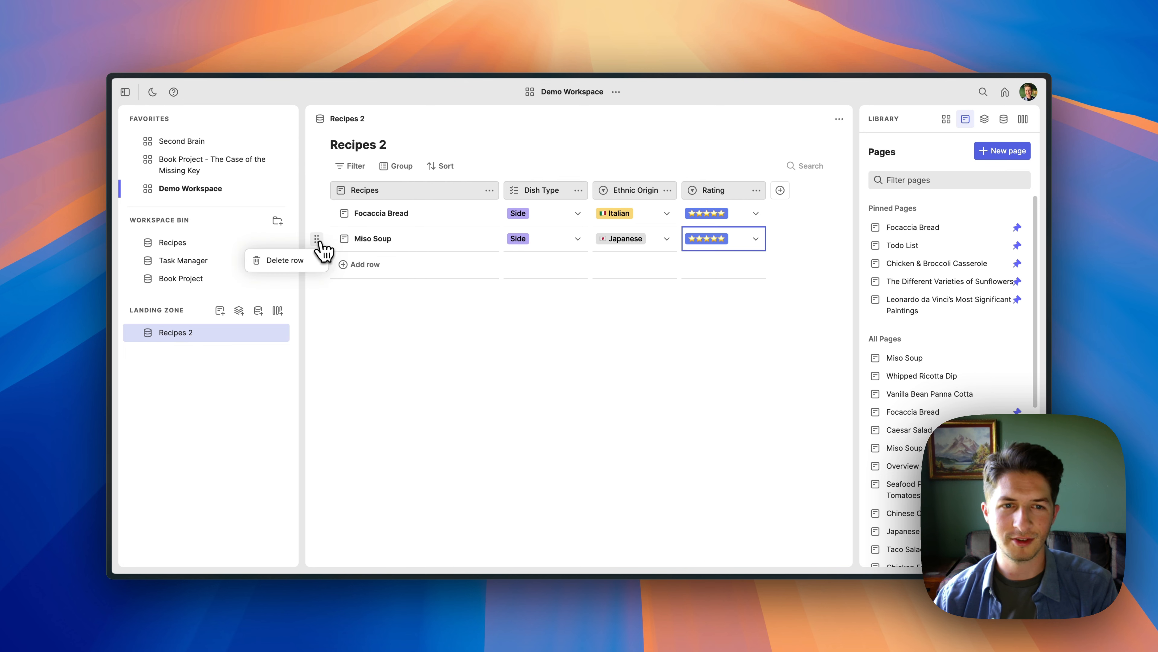
{"action": "left_click", "coordinate": [309, 264]}
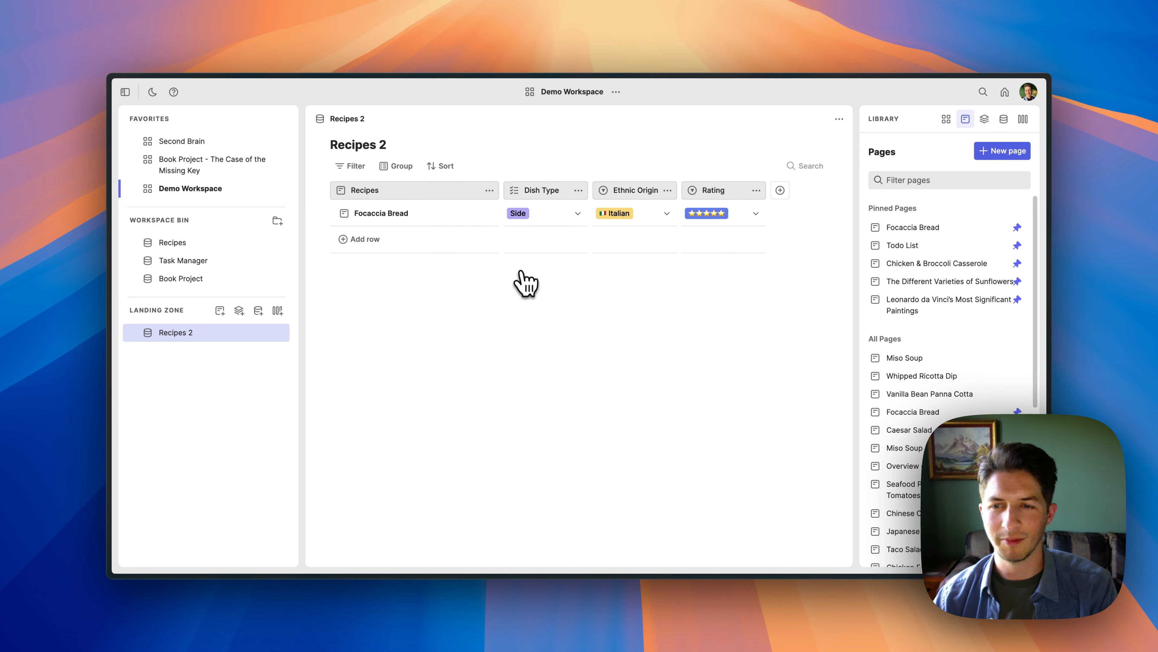
{"action": "mouse_move", "coordinate": [916, 363]}
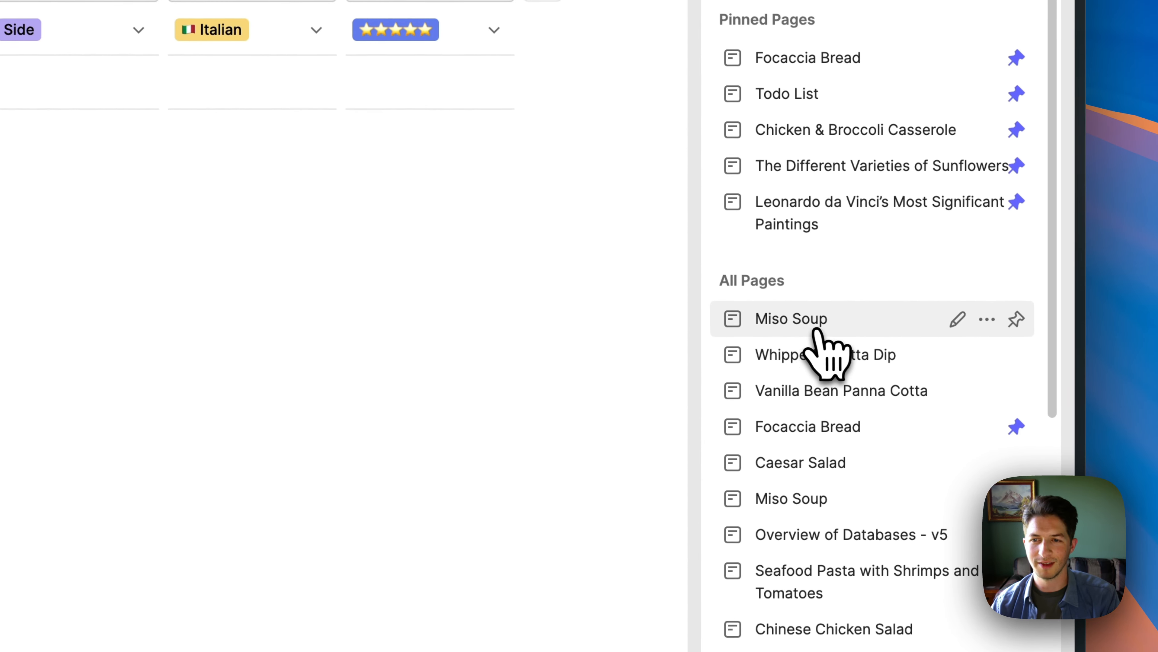